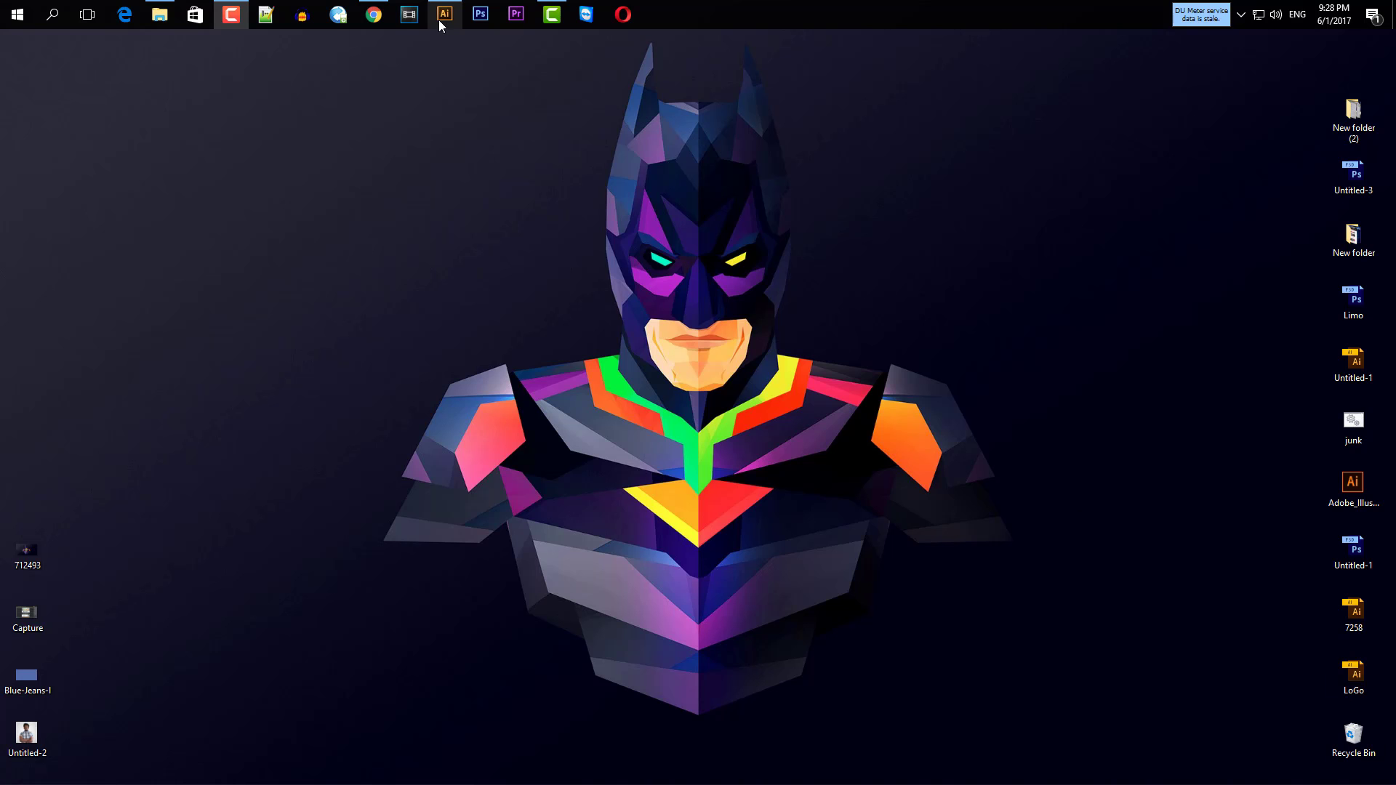
# Switch to Adobe Illustrator with the AMBUJA.ai artwork open.
pyautogui.moveTo(441, 16)
pyautogui.click(448, 97)
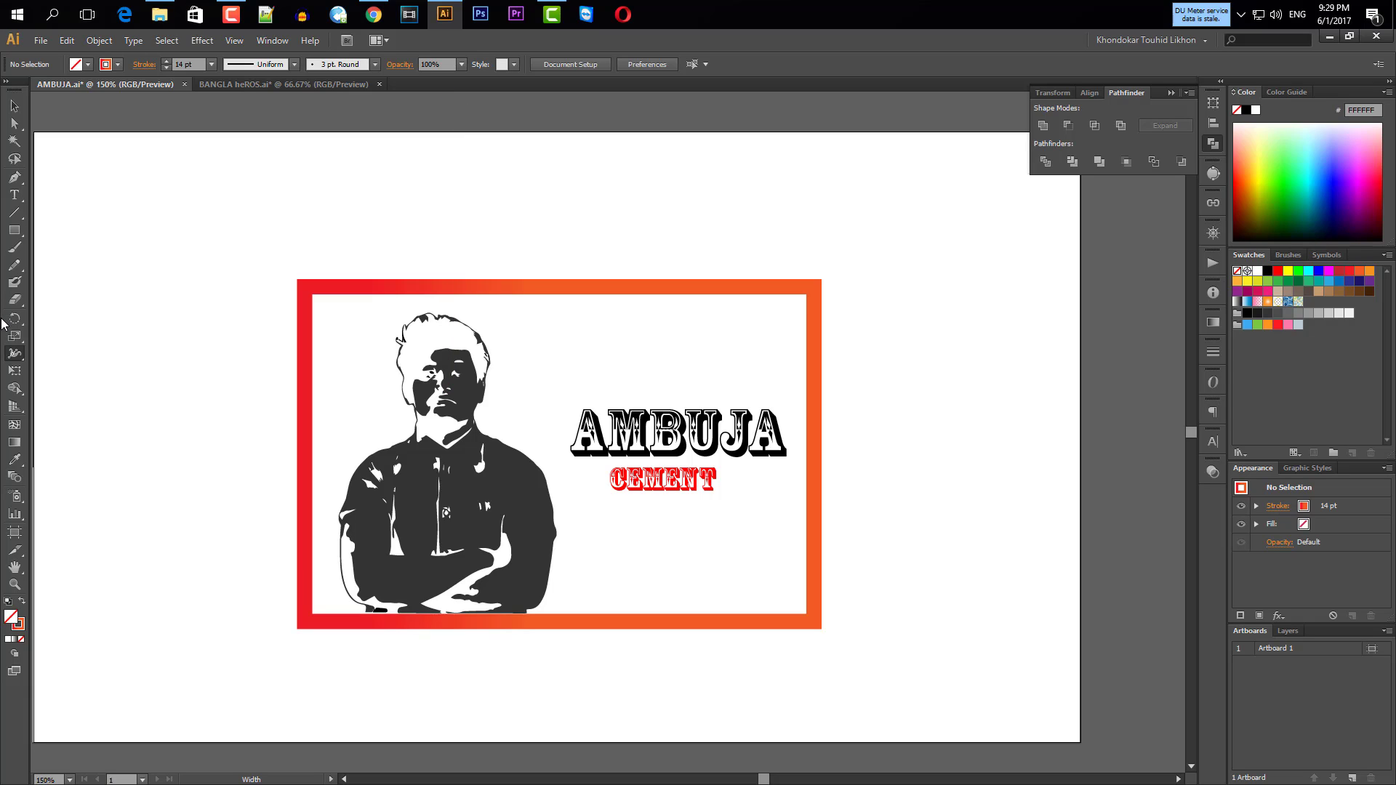
pyautogui.click(18, 338)
pyautogui.click(15, 107)
pyautogui.click(14, 229)
pyautogui.click(18, 354)
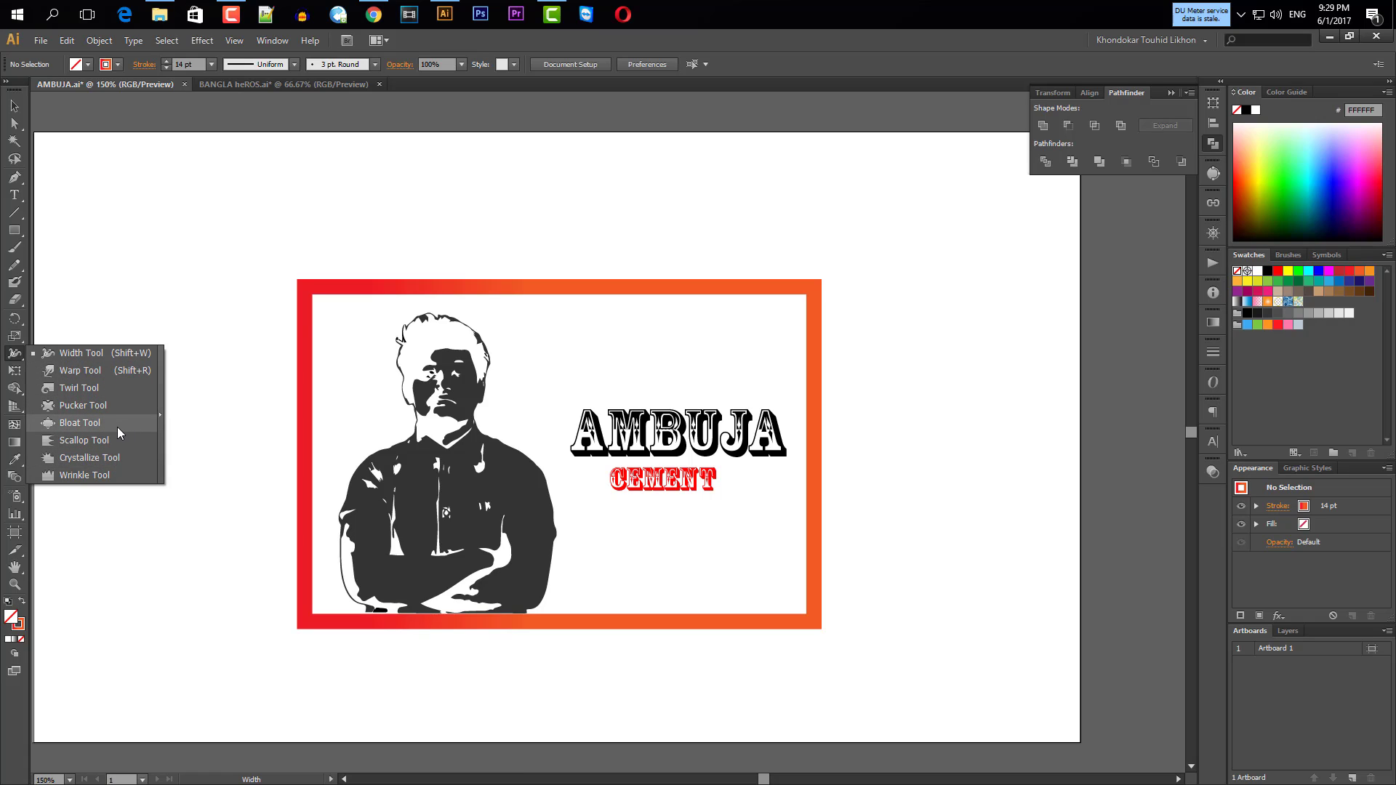
pyautogui.click(157, 271)
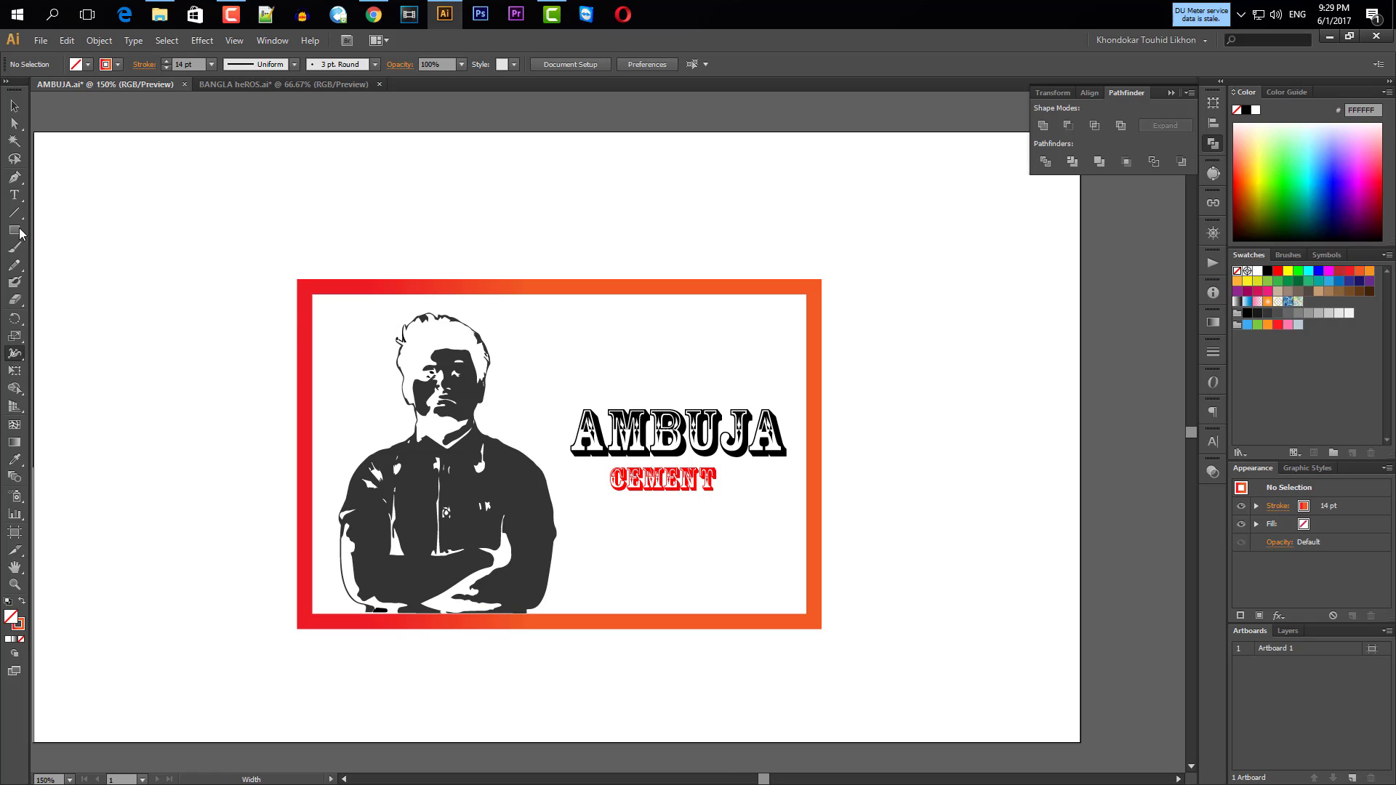
pyautogui.click(19, 231)
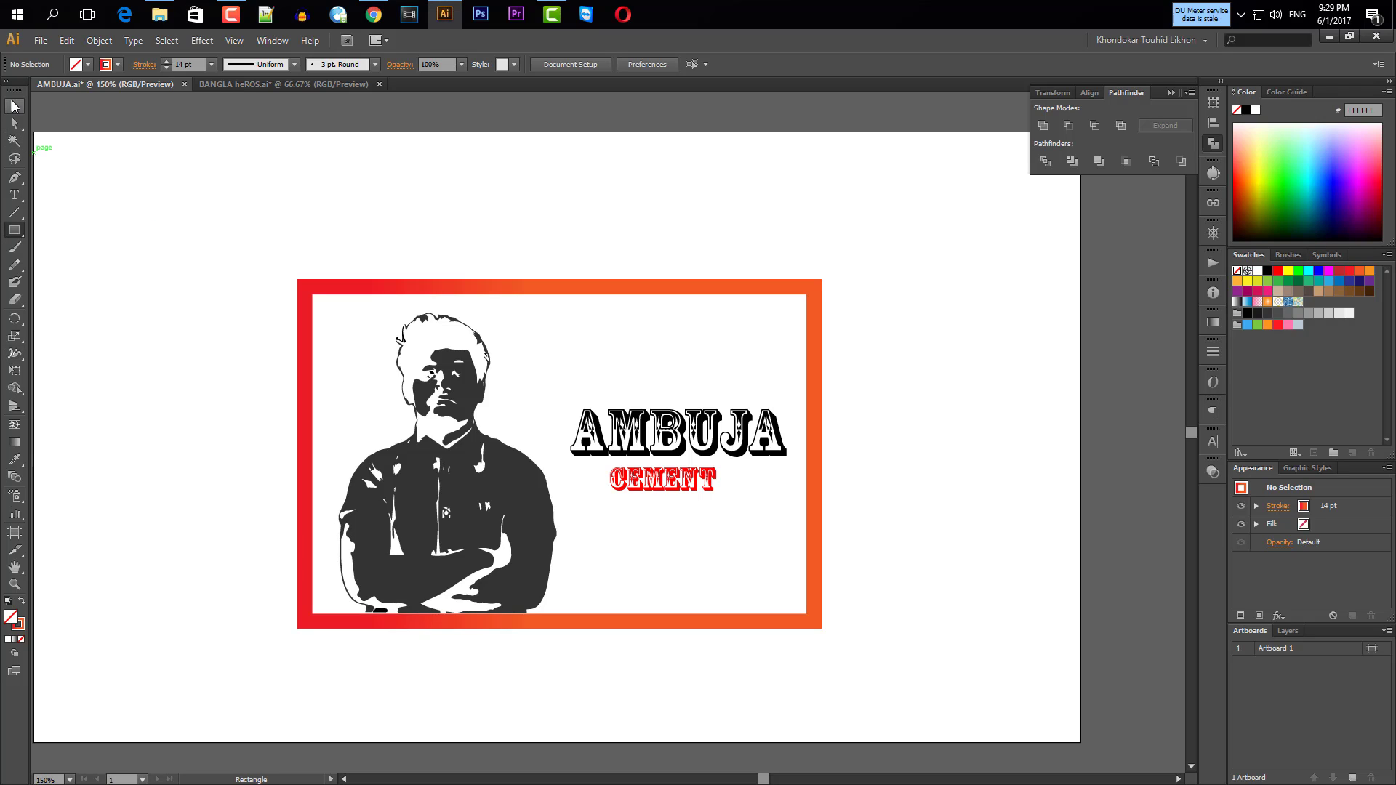
pyautogui.click(90, 189)
pyautogui.click(740, 445)
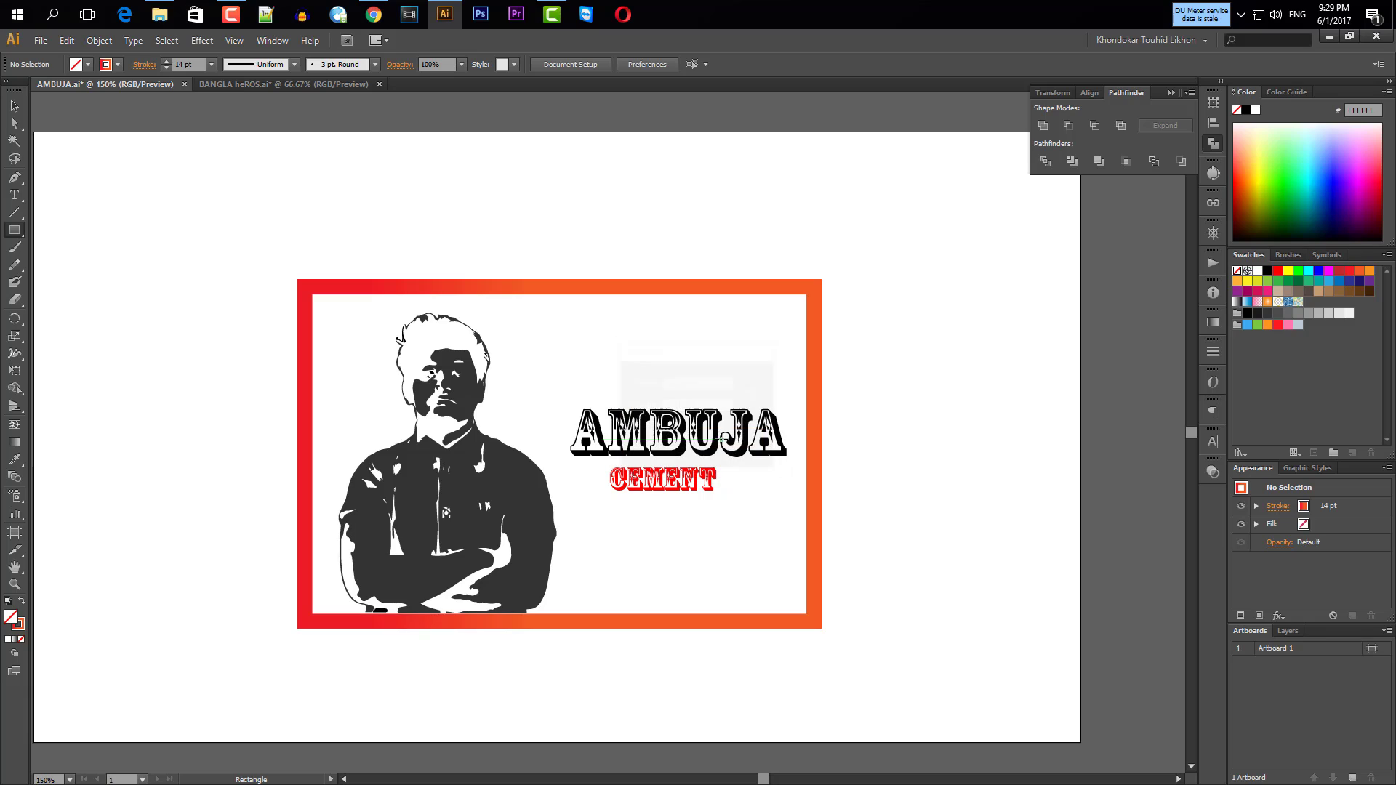
# Select the framed AMBUJA artwork with the Selection tool and move it up and to the left on the artboard.
pyautogui.click(12, 107)
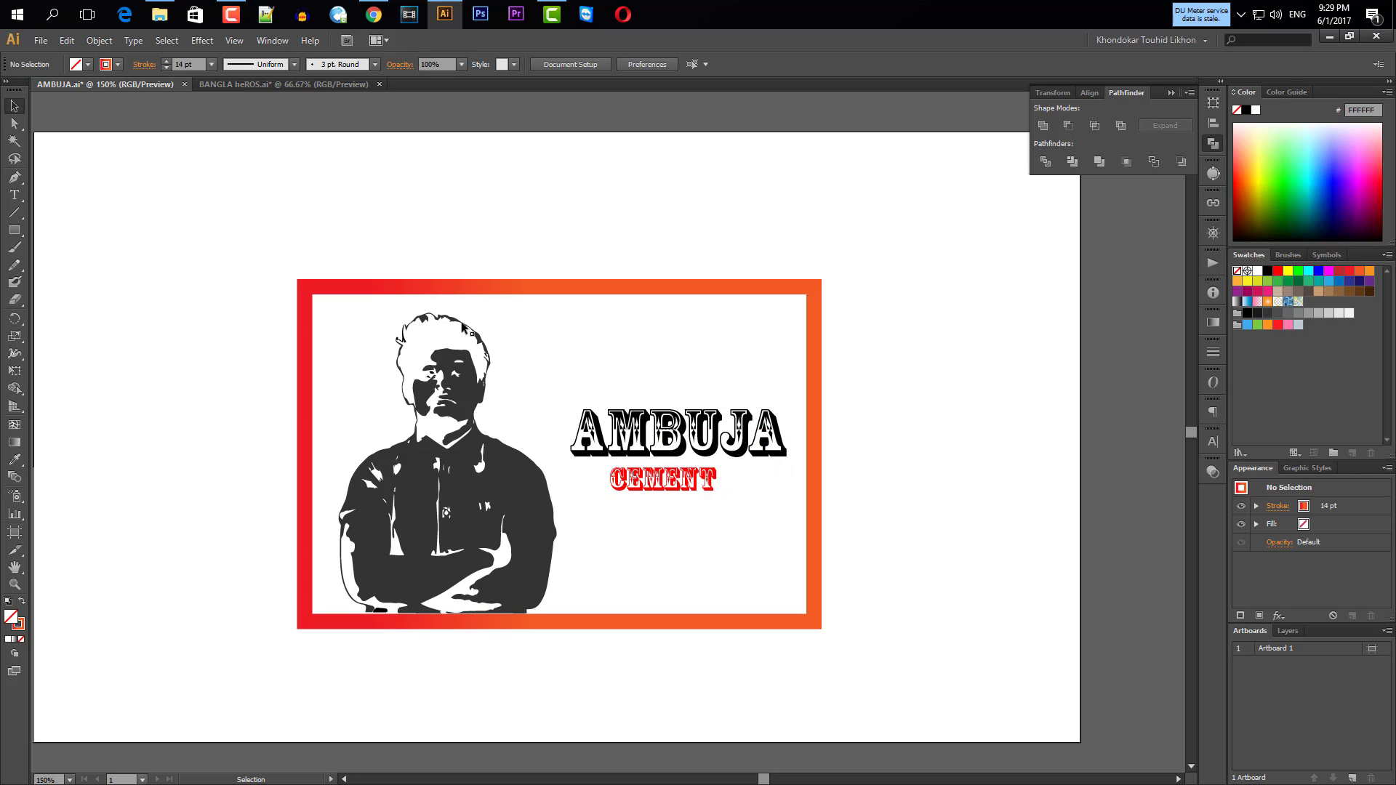
pyautogui.moveTo(893, 257); pyautogui.dragTo(254, 652)
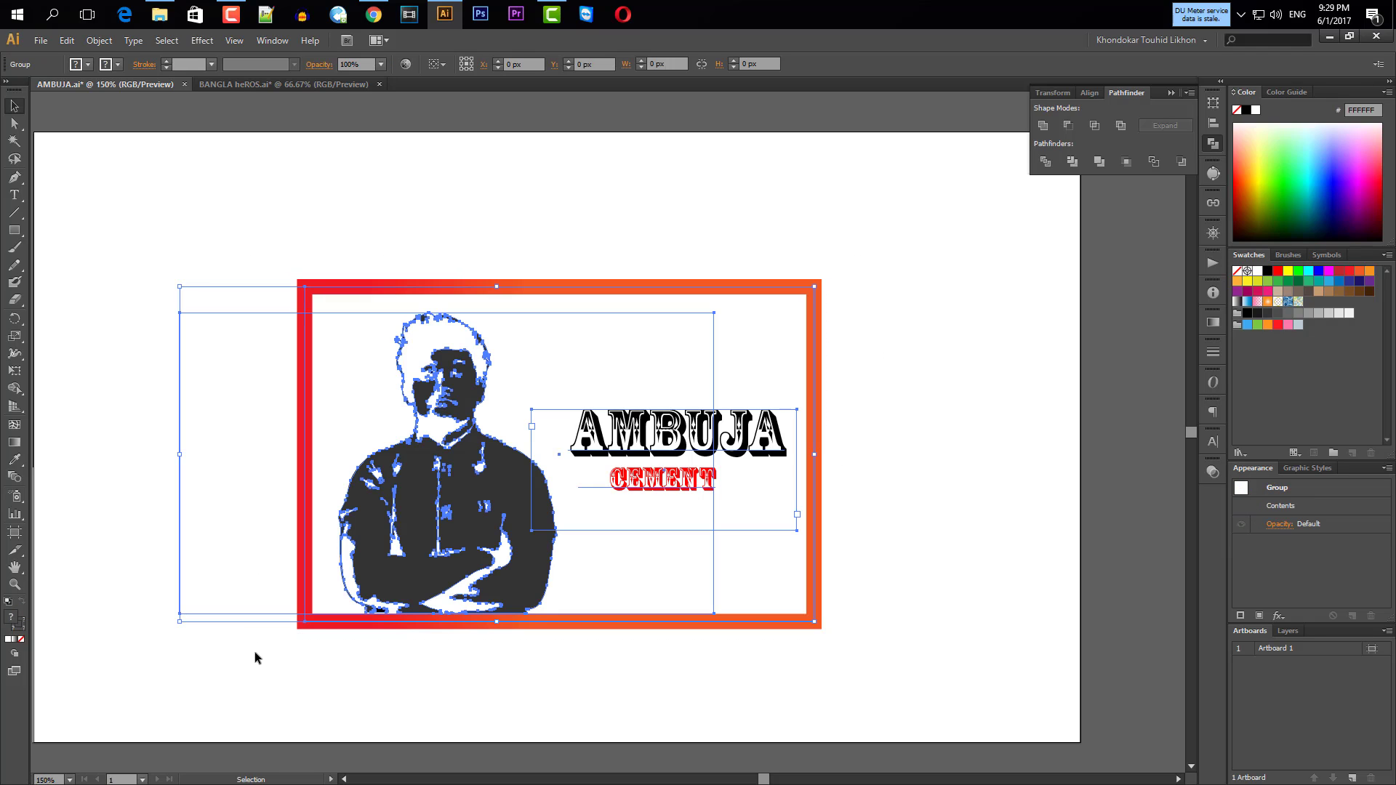
pyautogui.click(905, 531)
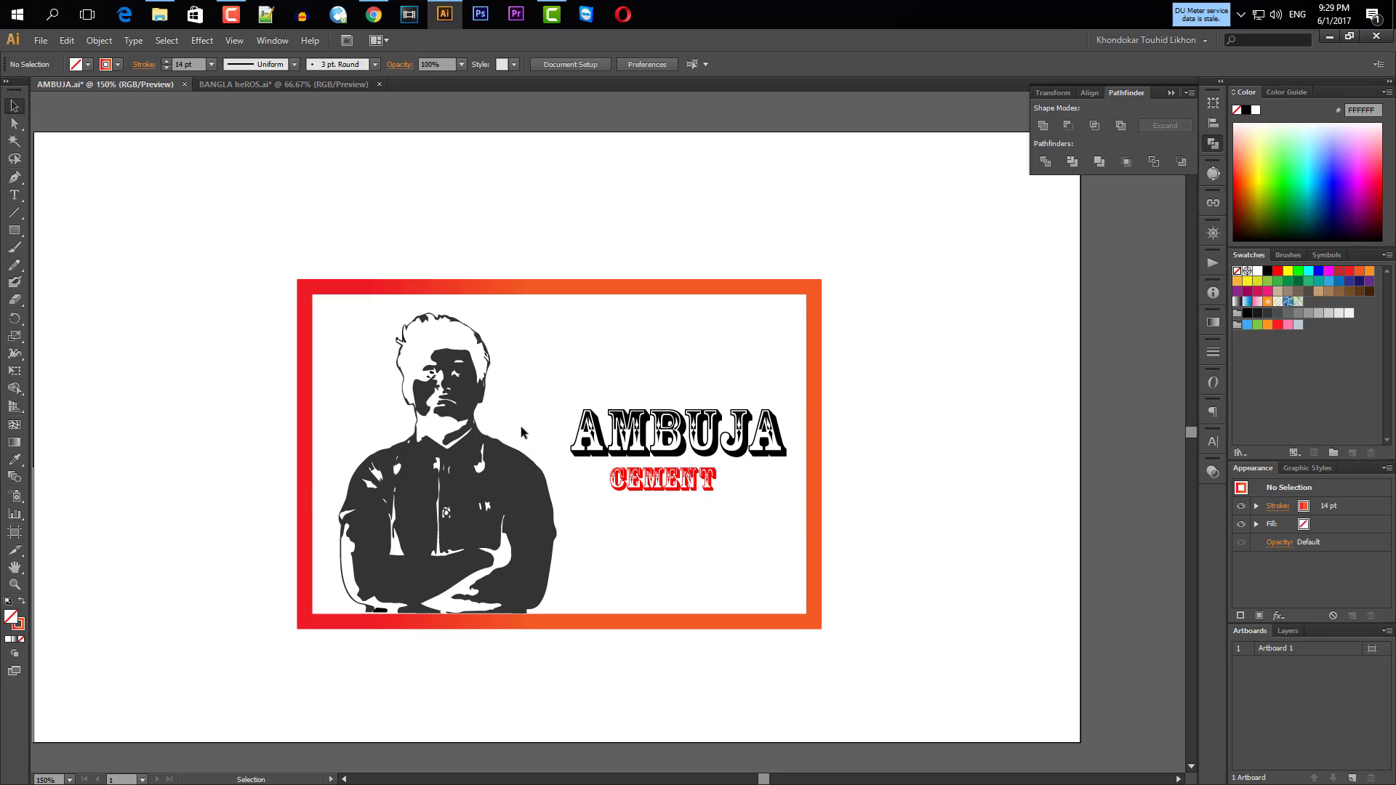
pyautogui.moveTo(718, 292); pyautogui.dragTo(641, 261)
pyautogui.click(808, 320)
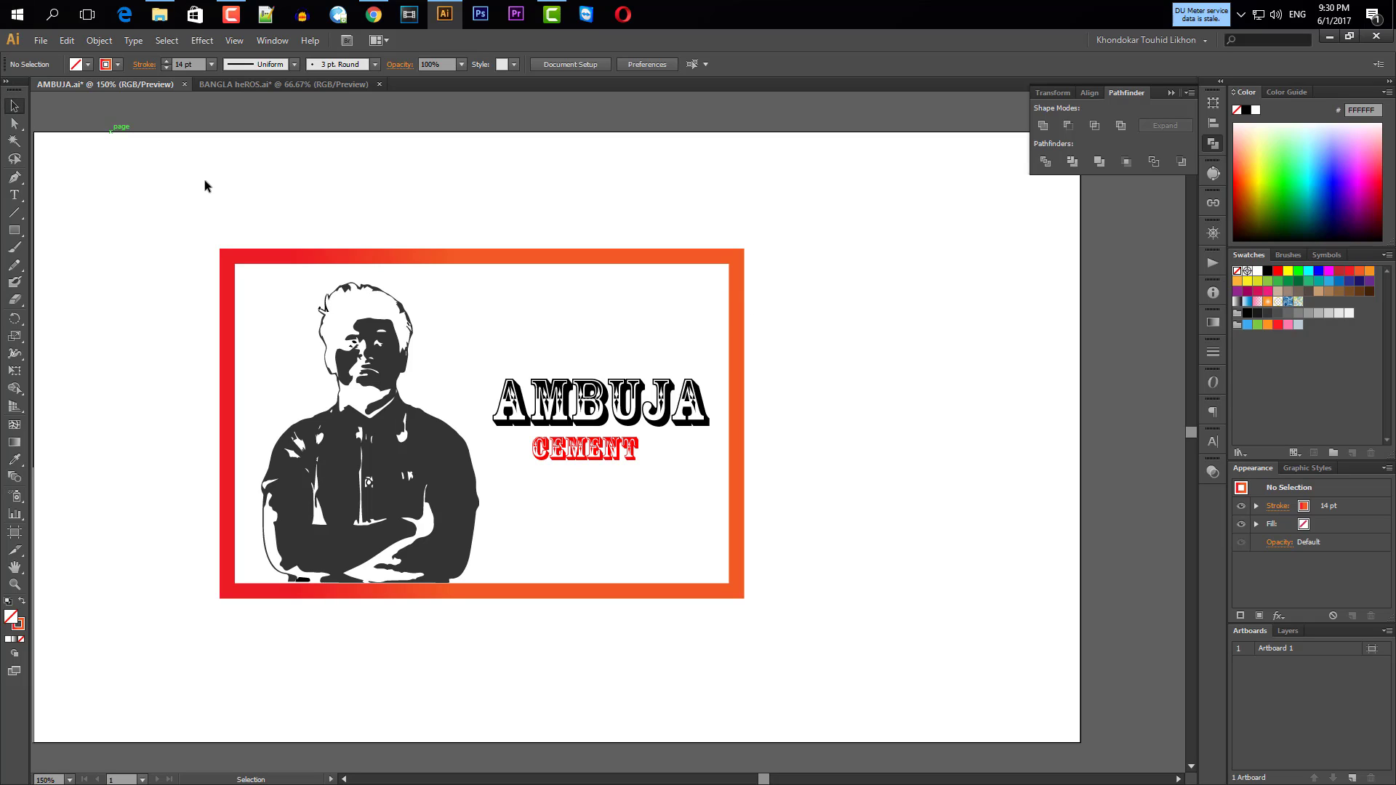
# Reselect the framed AMBUJA artwork, shift it slightly to the right, and deselect it.
pyautogui.click(512, 255)
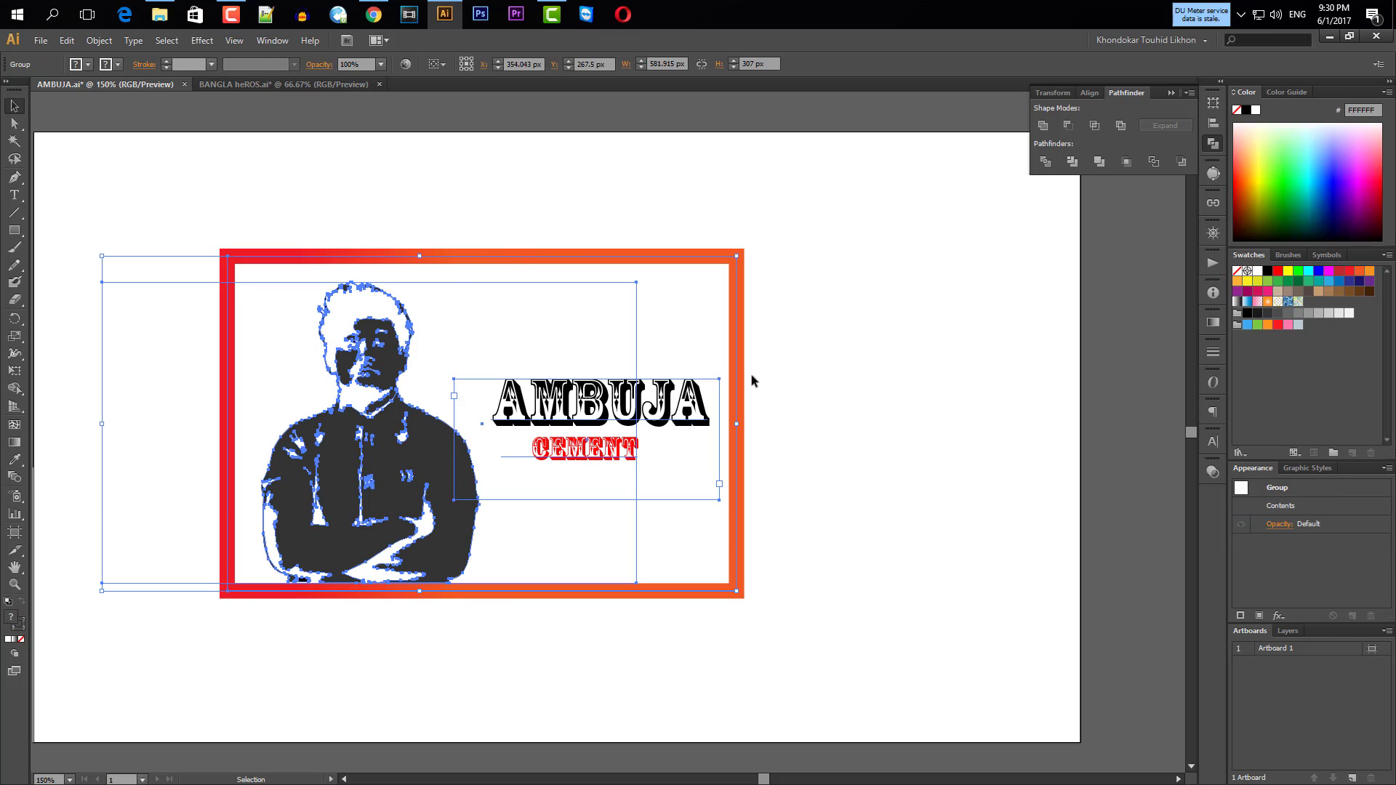
pyautogui.click(746, 306)
pyautogui.click(735, 291)
pyautogui.click(769, 279)
pyautogui.click(739, 281)
pyautogui.moveTo(701, 253); pyautogui.dragTo(734, 252)
pyautogui.click(683, 221)
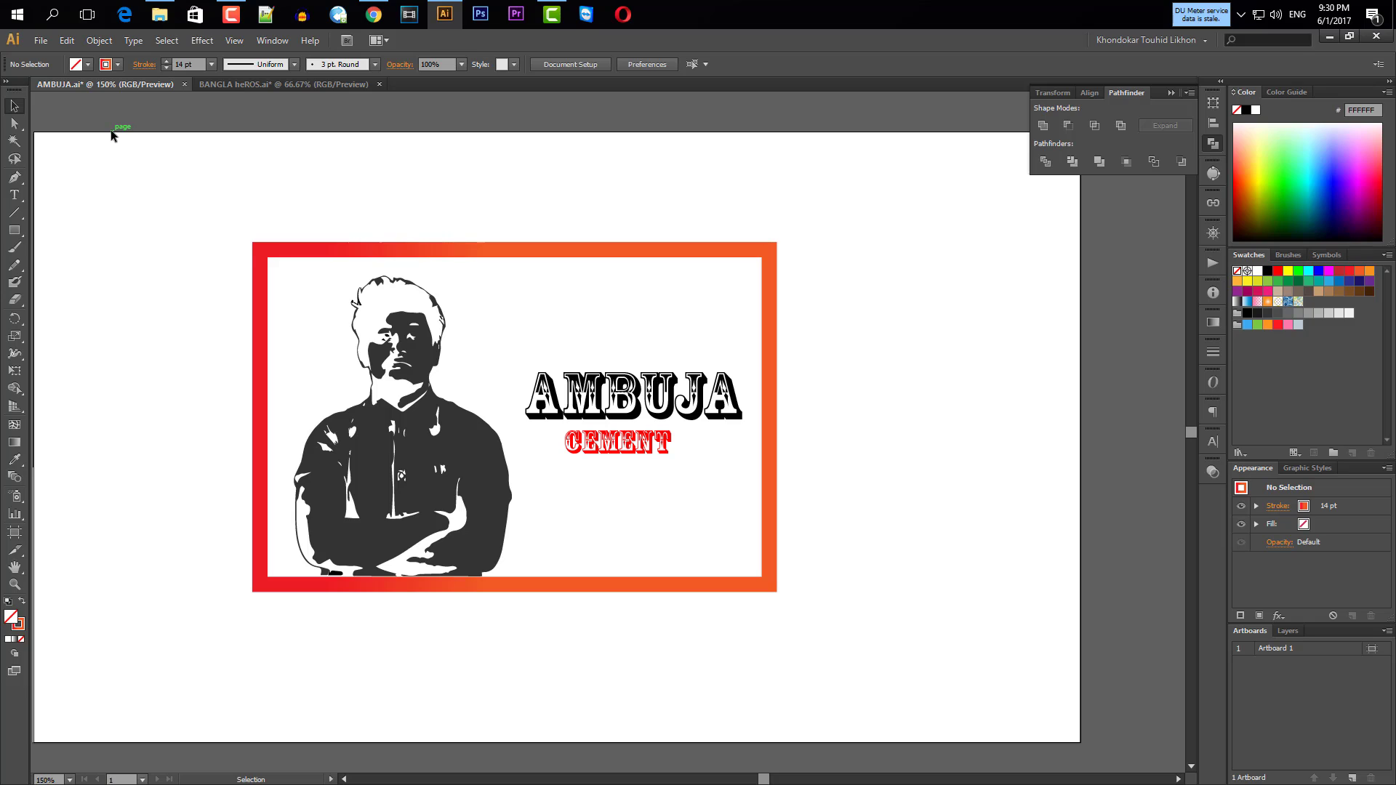
# Create a new Web-profile document of 960 x 560 px with one artboard.
pyautogui.click(42, 40)
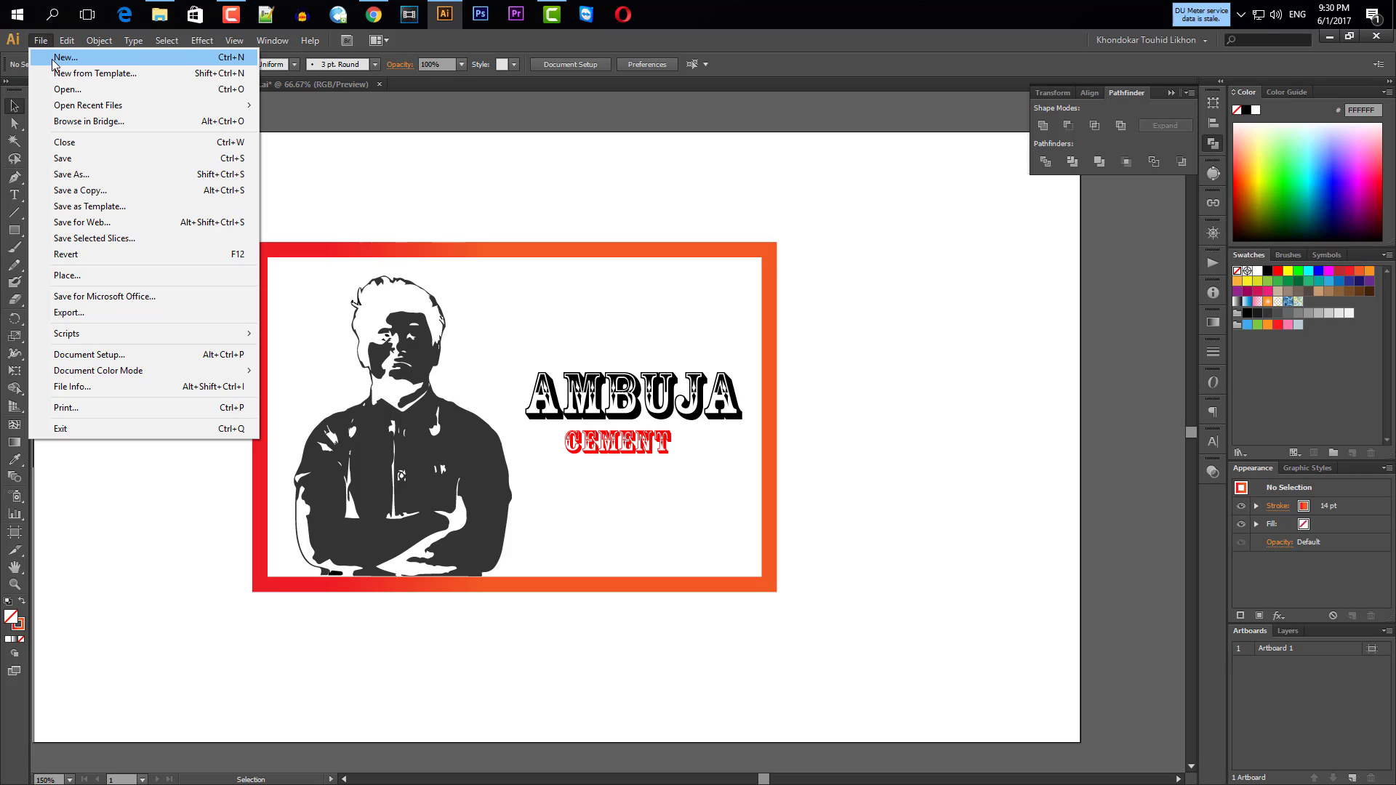
pyautogui.click(408, 172)
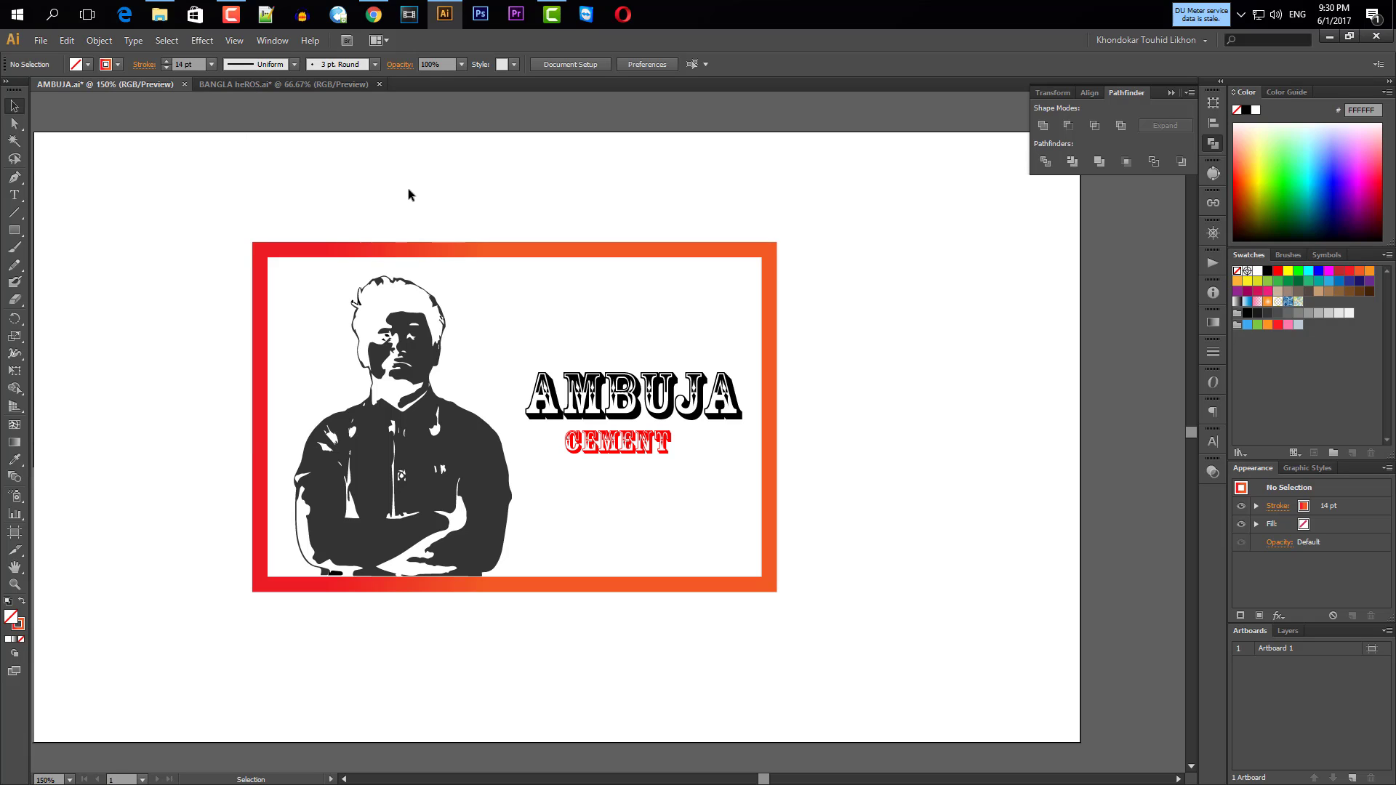
pyautogui.hotkey('ctrl', 'n')
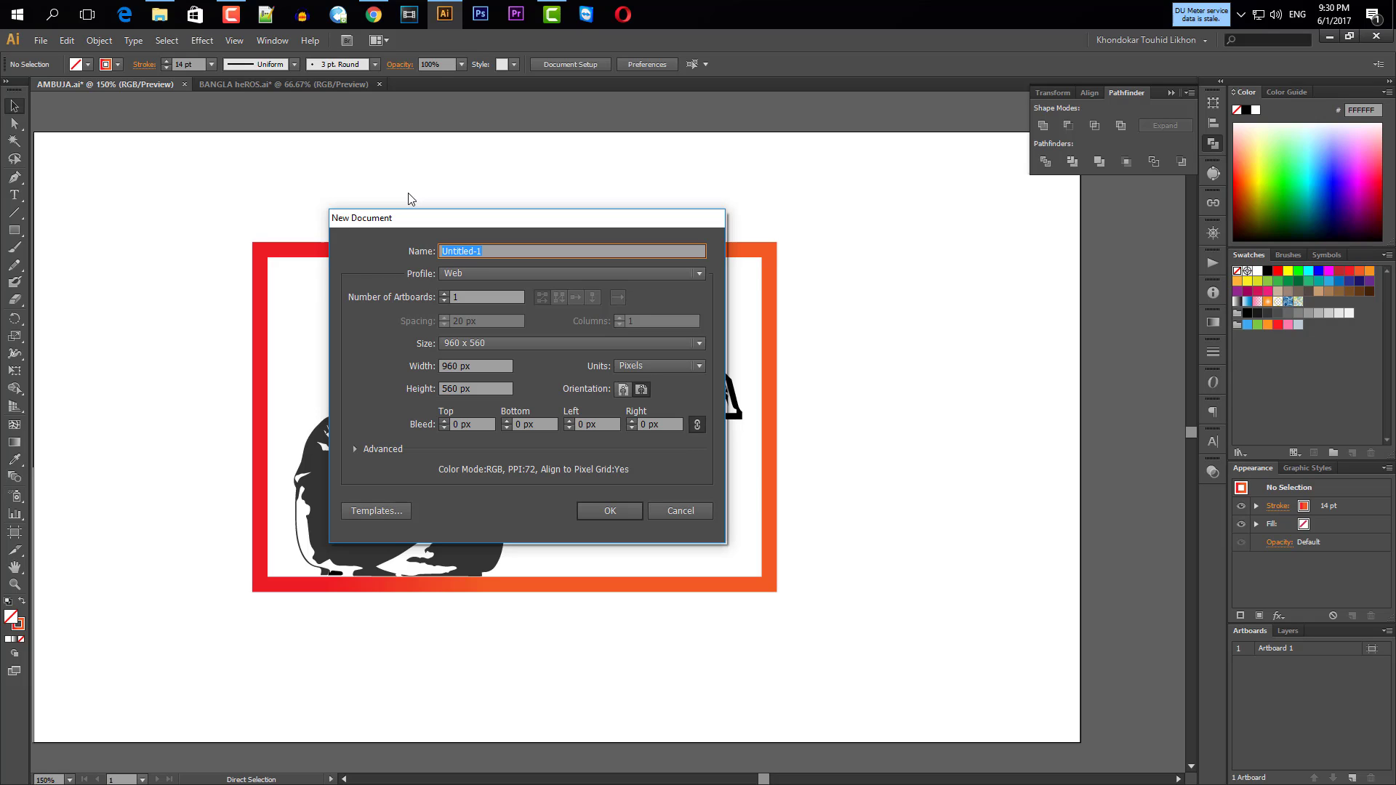
pyautogui.moveTo(455, 224); pyautogui.dragTo(386, 203)
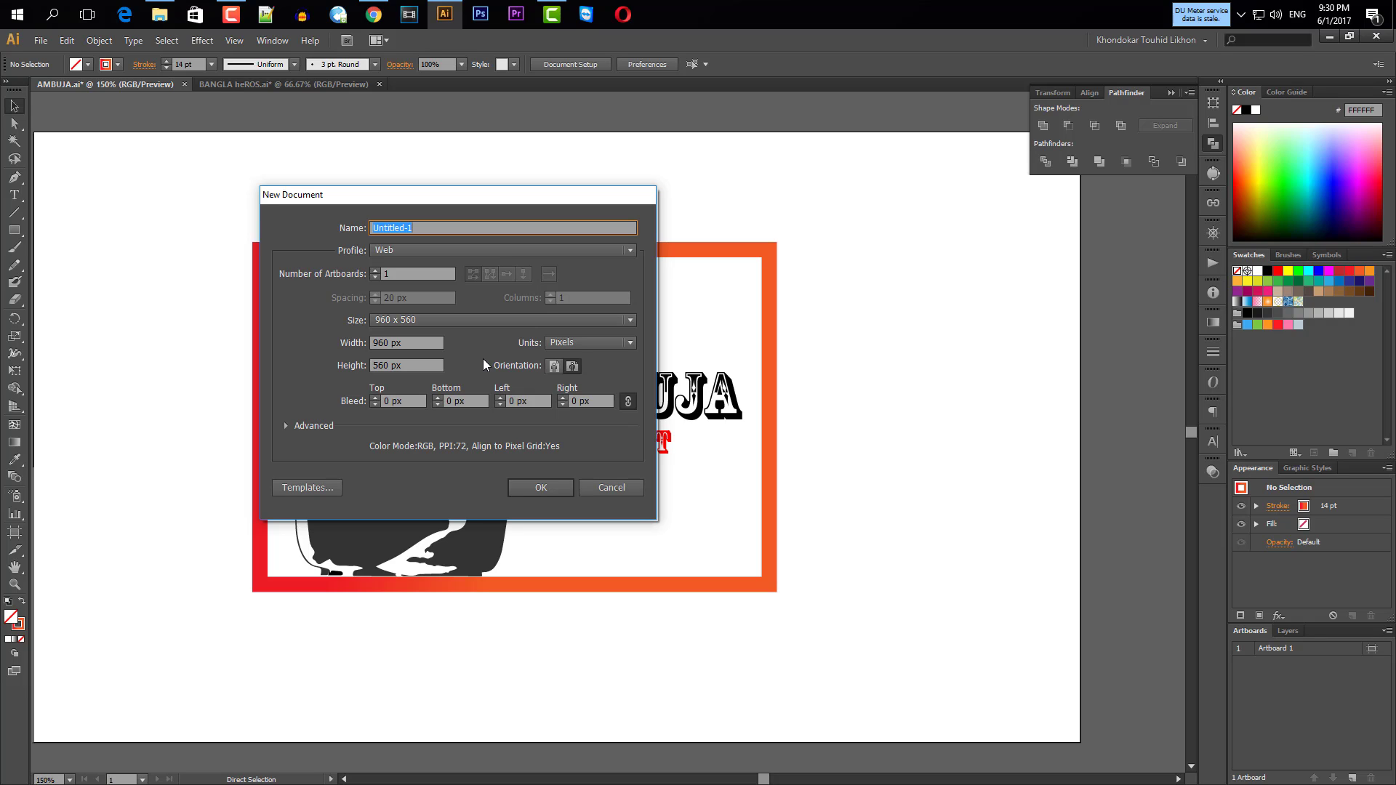
pyautogui.click(520, 484)
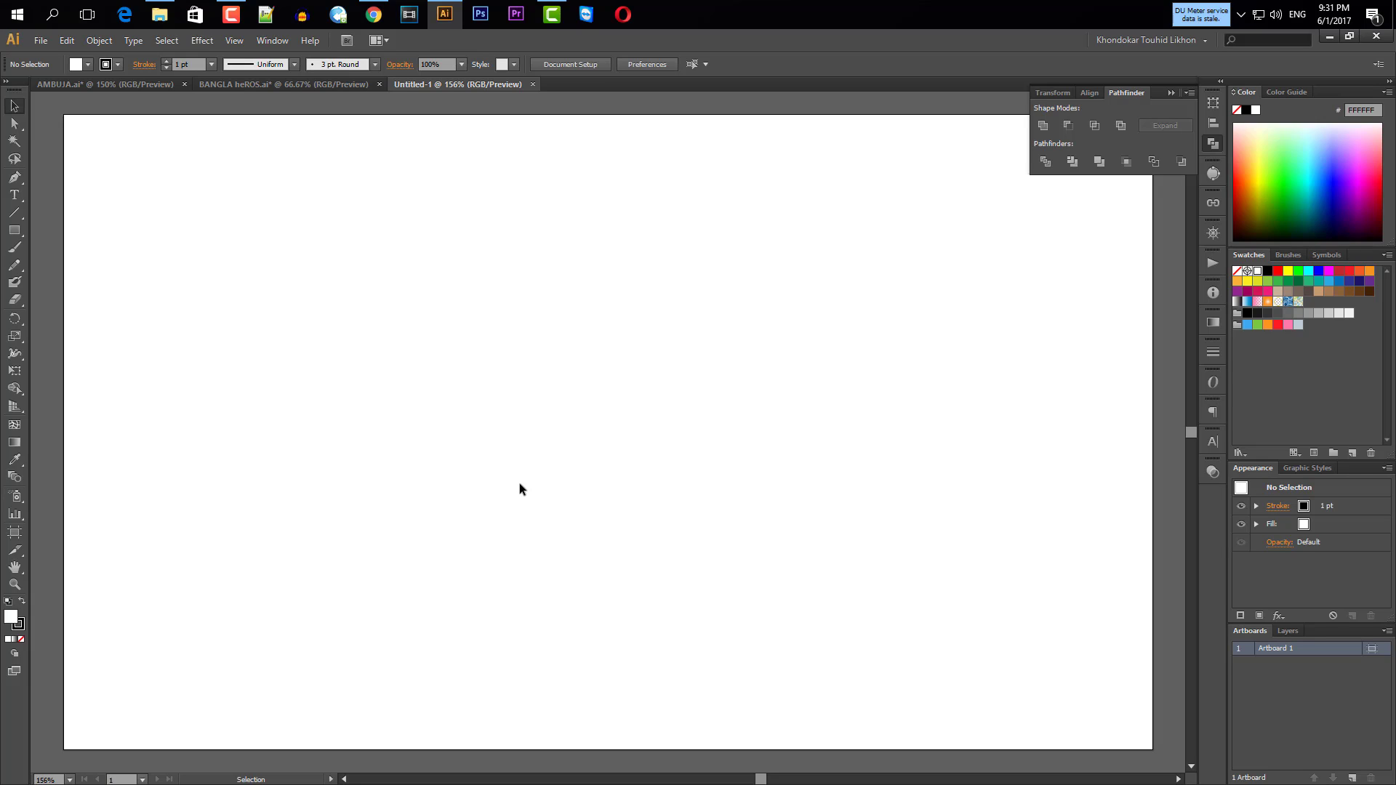
# Draw a rectangle about 324 x 228 px on the left half of the artboard and fill it with red.
pyautogui.click(15, 231)
pyautogui.click(46, 229)
pyautogui.moveTo(304, 319); pyautogui.dragTo(671, 577)
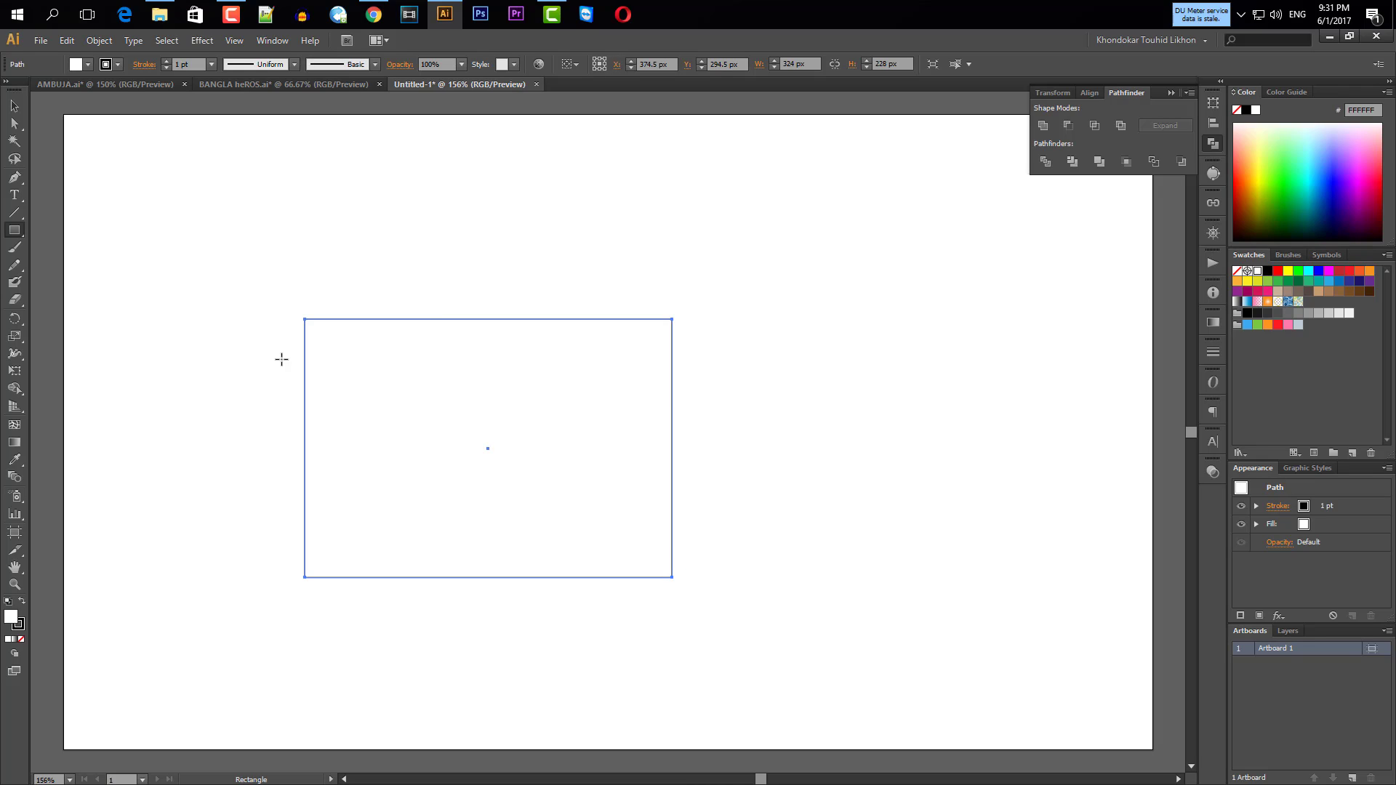
pyautogui.click(92, 65)
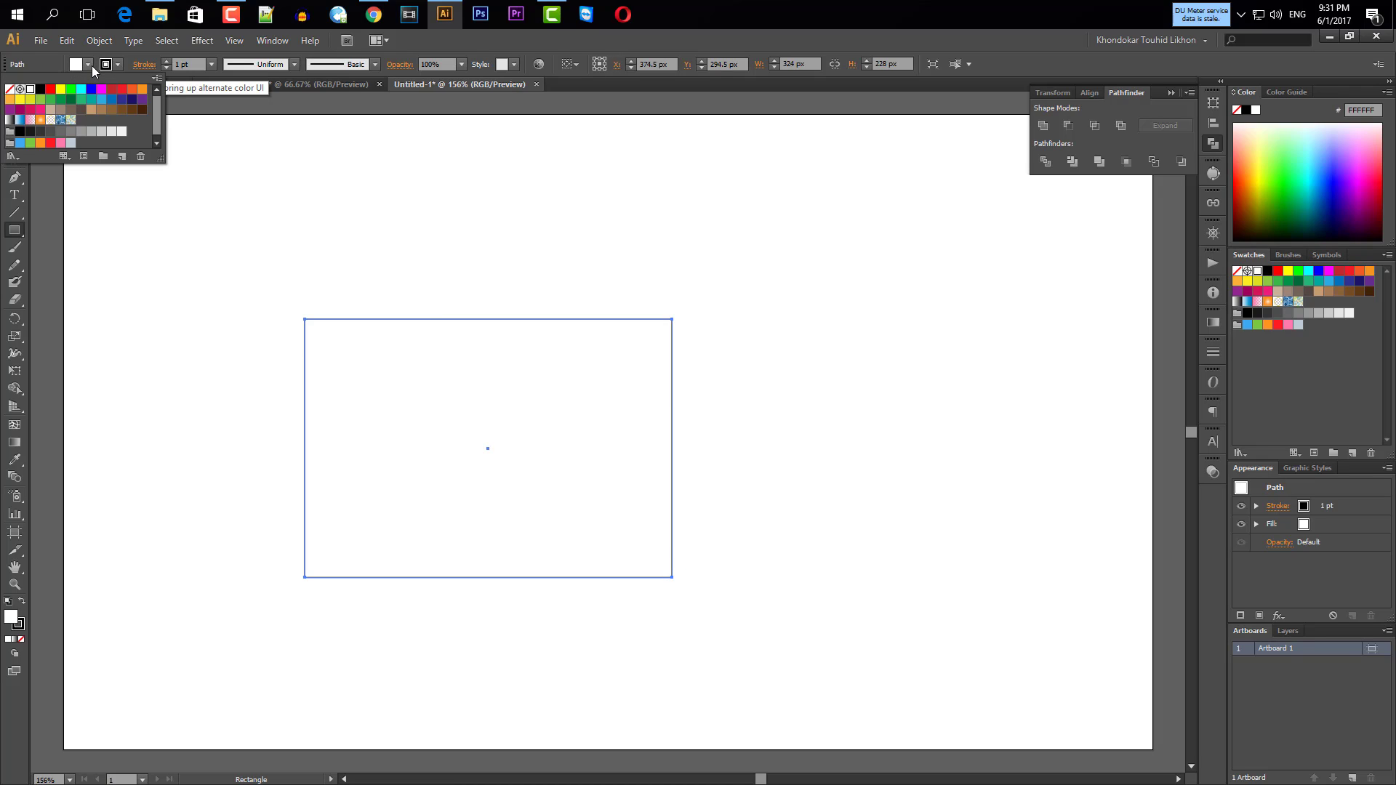
pyautogui.click(50, 88)
pyautogui.click(68, 256)
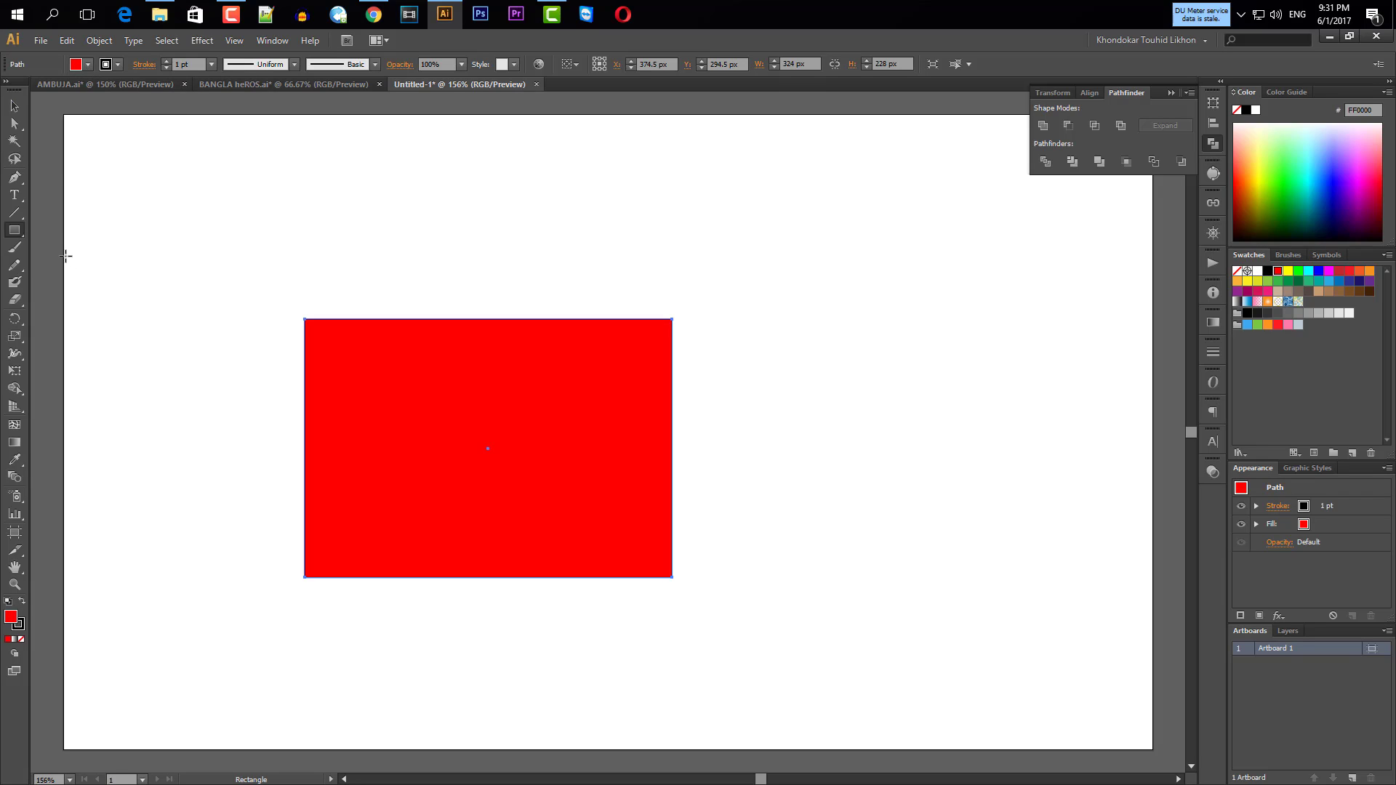
# Try selecting the red rectangle with a marquee across its left edge, clearing the selection each time.
pyautogui.click(11, 107)
pyautogui.click(121, 161)
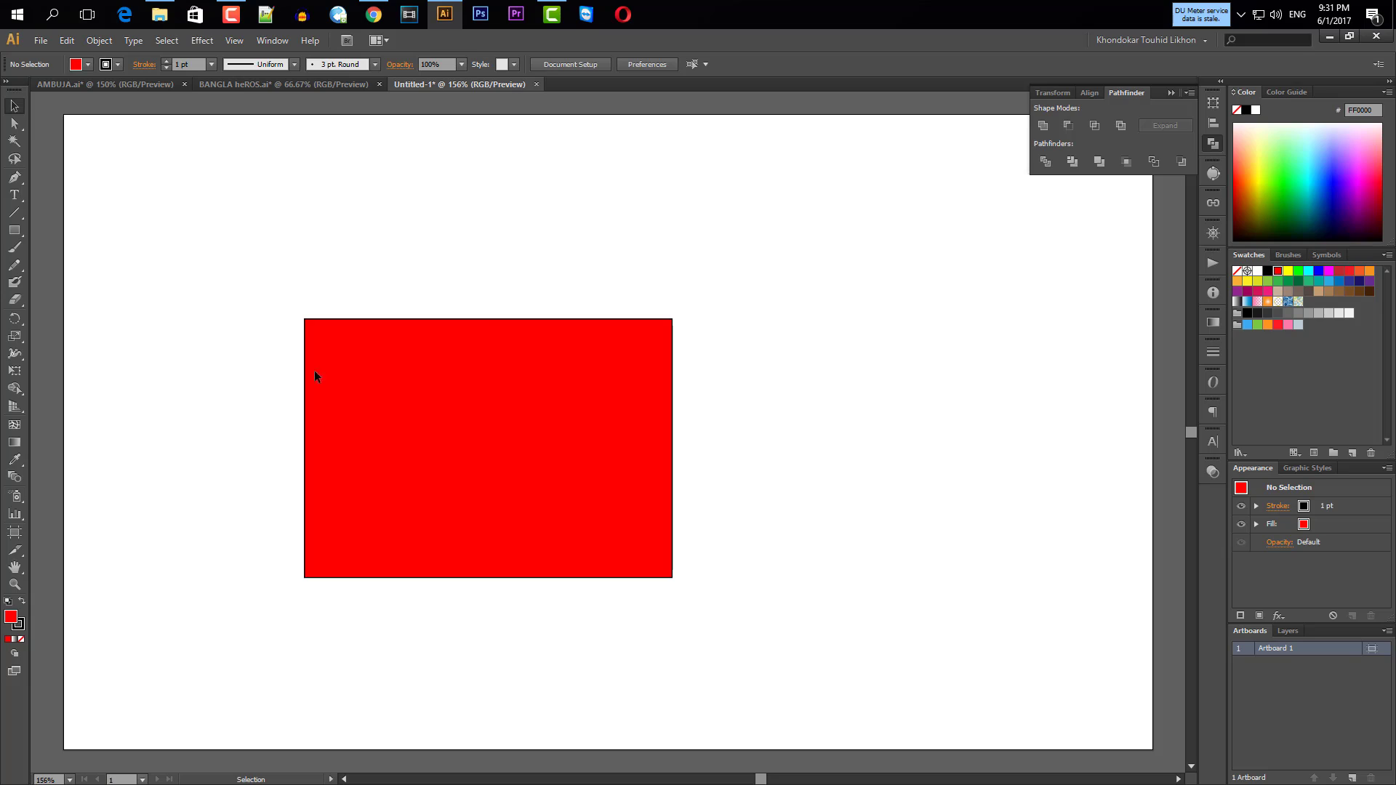
pyautogui.moveTo(274, 333); pyautogui.dragTo(381, 465)
pyautogui.click(247, 400)
pyautogui.moveTo(244, 401); pyautogui.dragTo(382, 464)
pyautogui.click(283, 440)
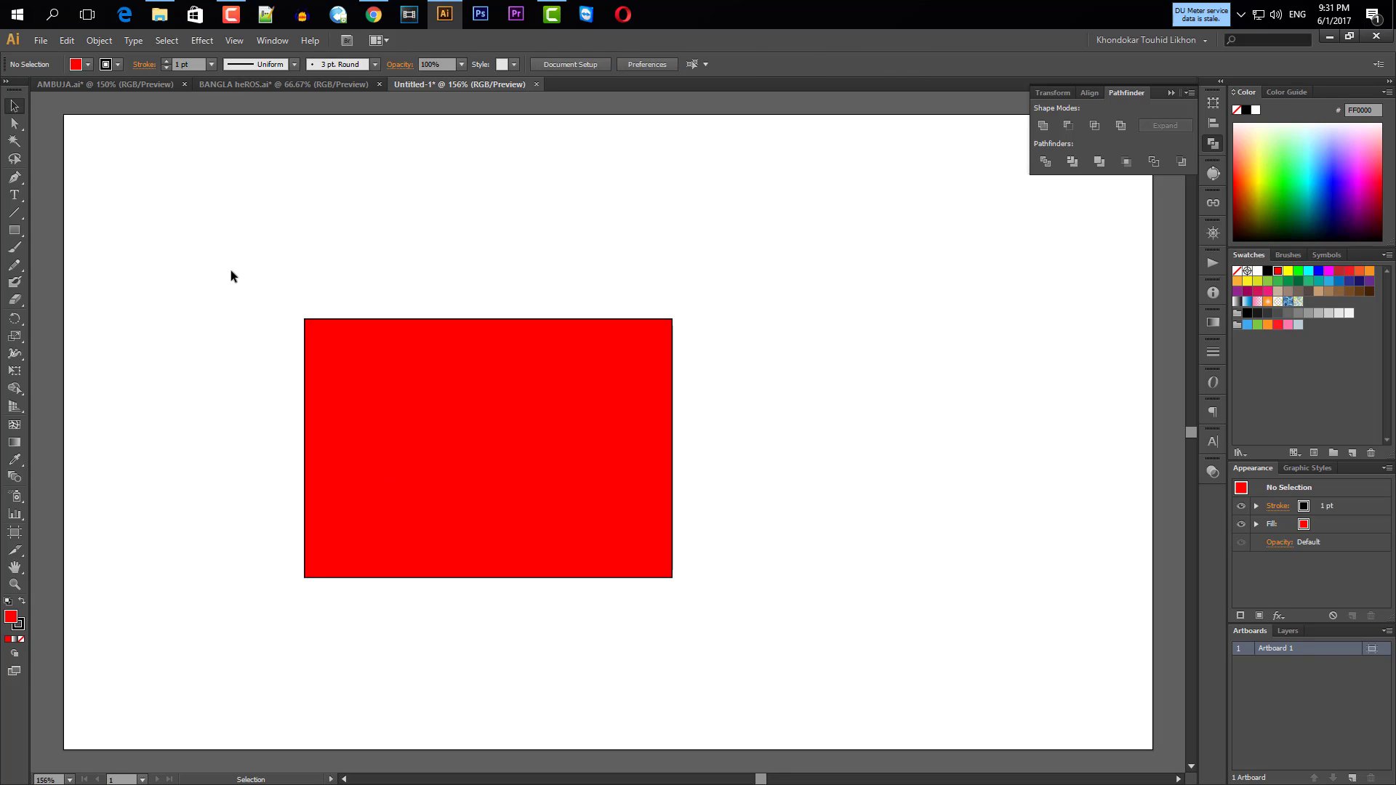
# Remove the red rectangle's black outline by setting its stroke to None.
pyautogui.click(119, 64)
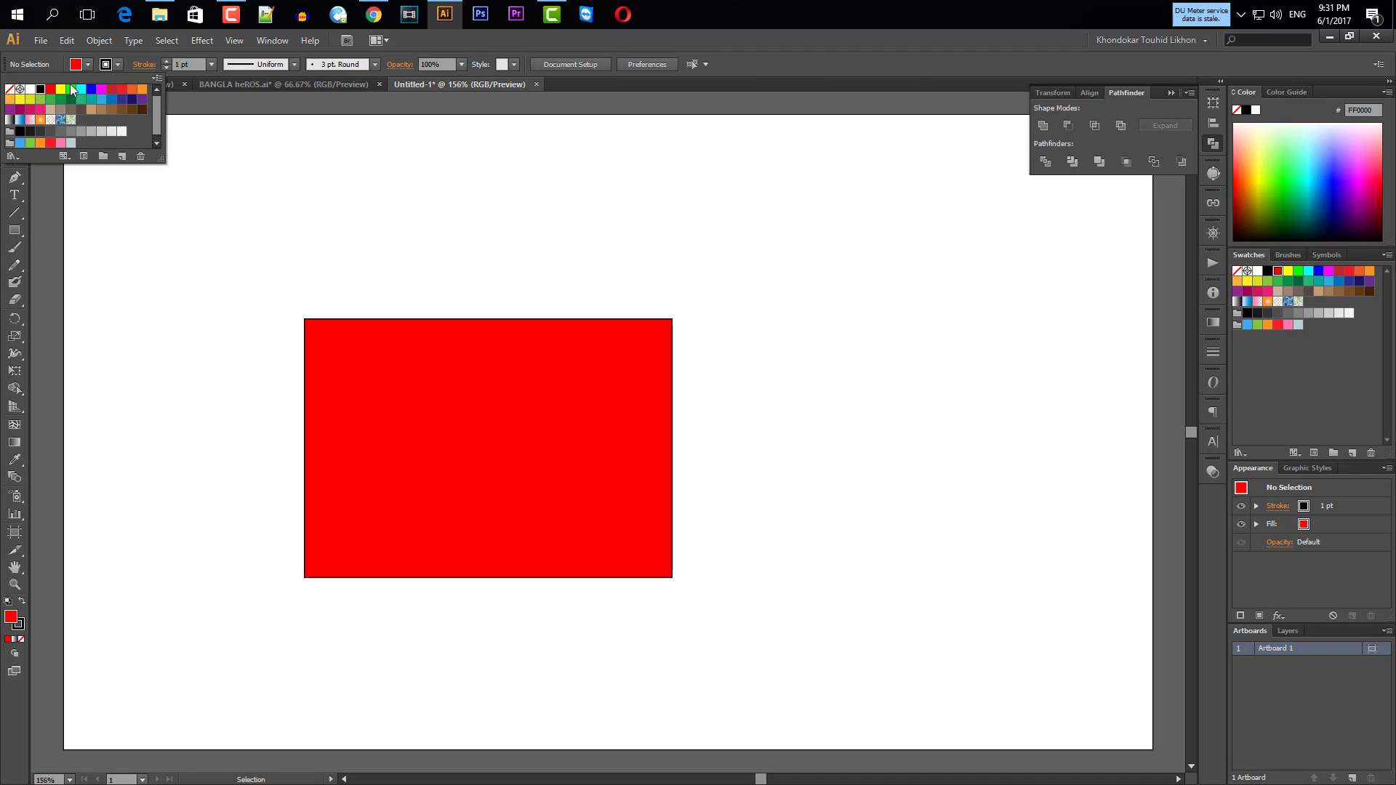
pyautogui.click(9, 88)
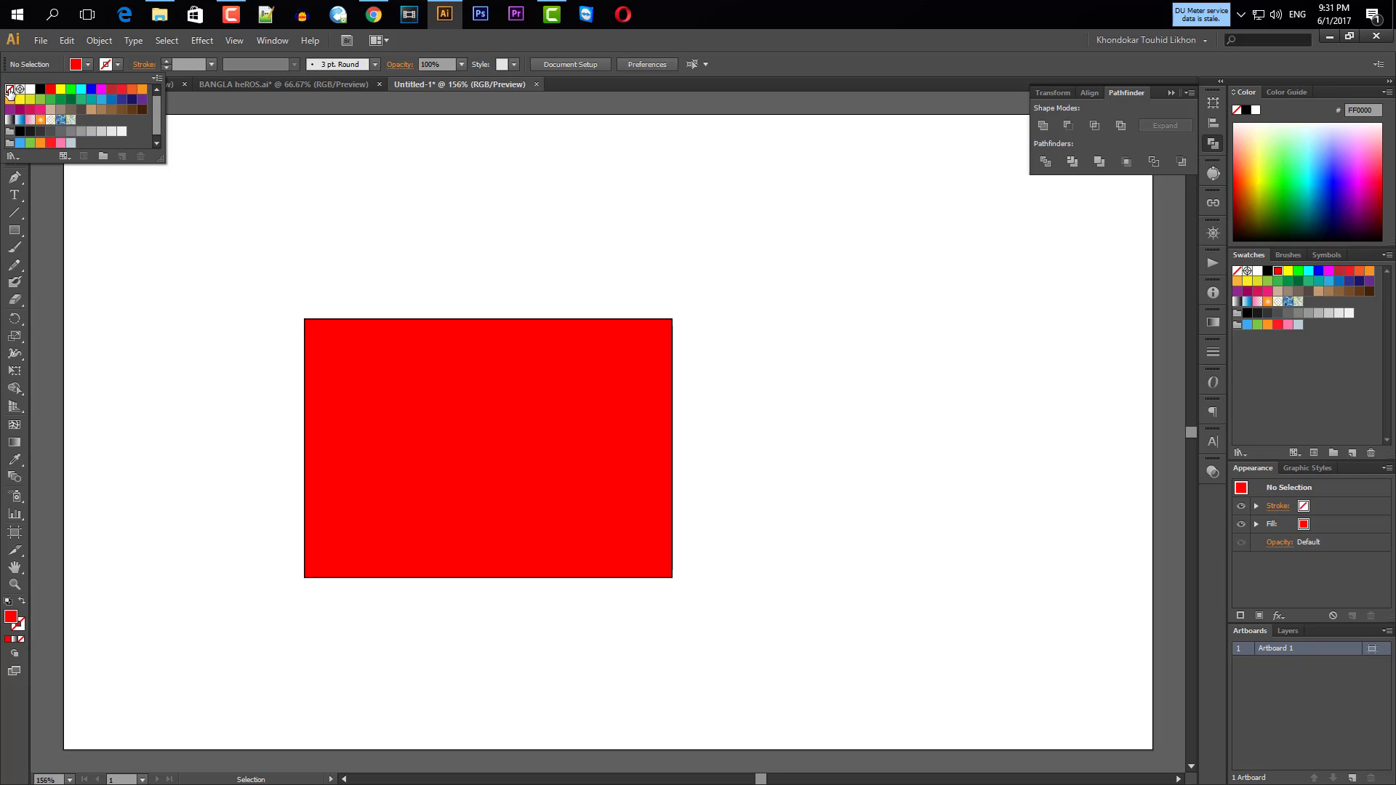
pyautogui.click(197, 326)
pyautogui.click(512, 356)
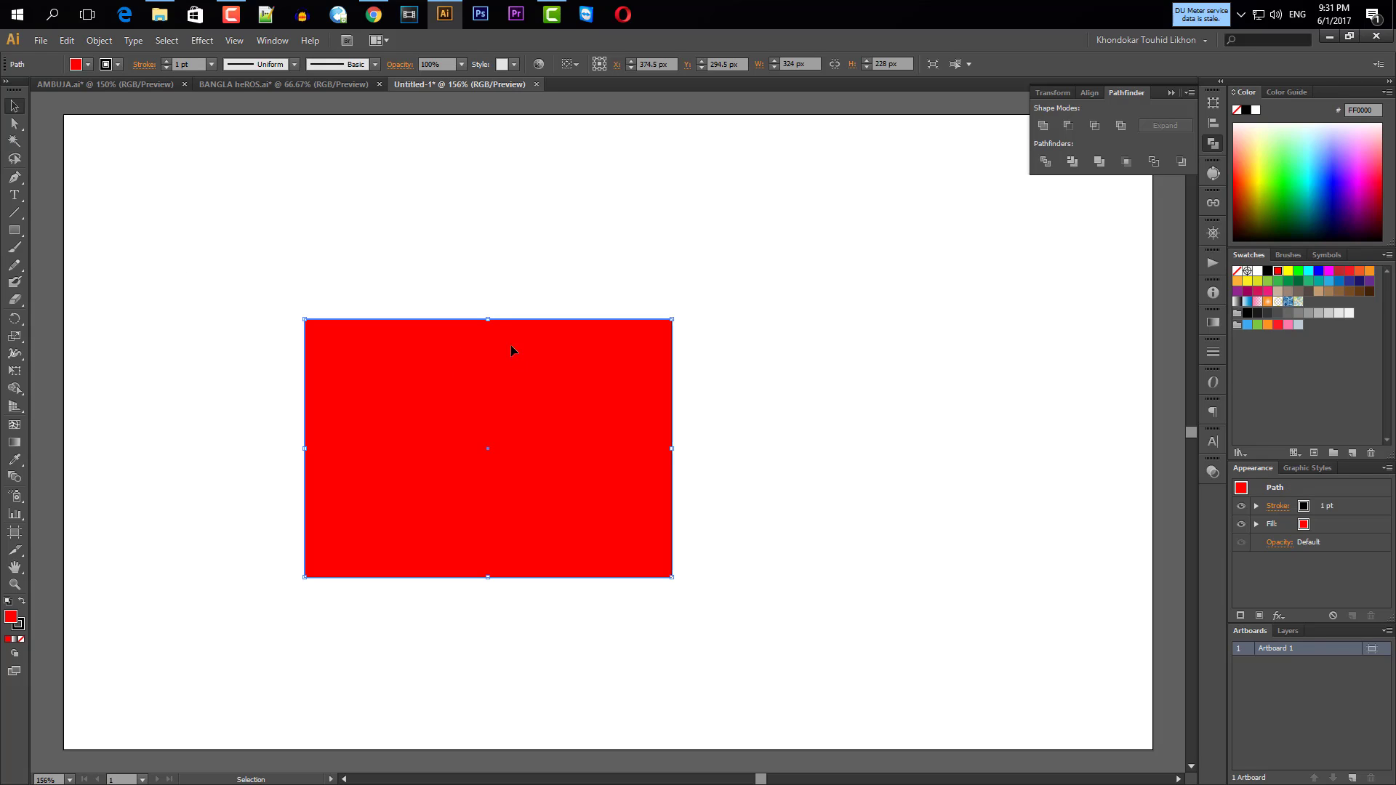
pyautogui.click(118, 64)
pyautogui.click(9, 88)
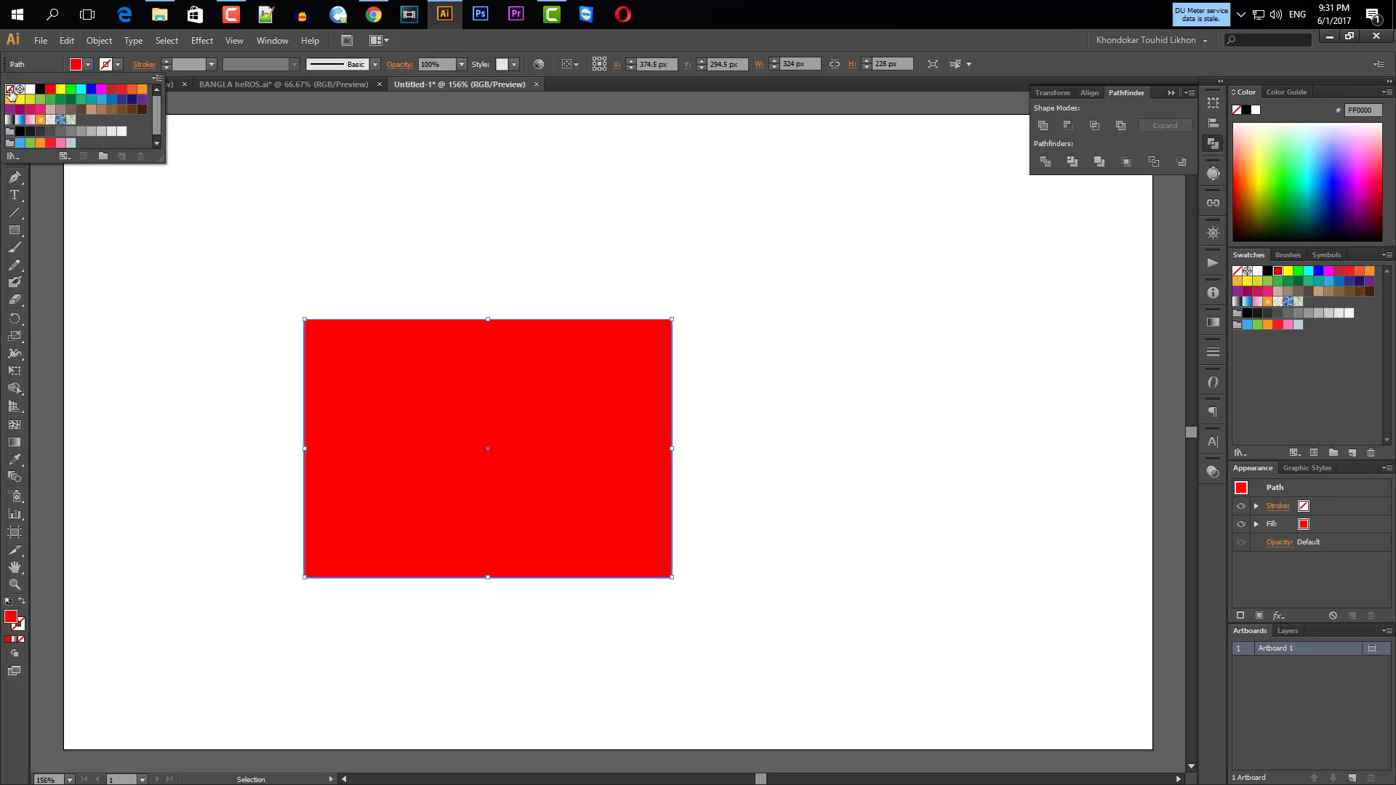
pyautogui.click(247, 325)
# Select the red rectangle and rotate it roughly a quarter turn so that it stands nearly upright.
pyautogui.moveTo(763, 372); pyautogui.dragTo(675, 417)
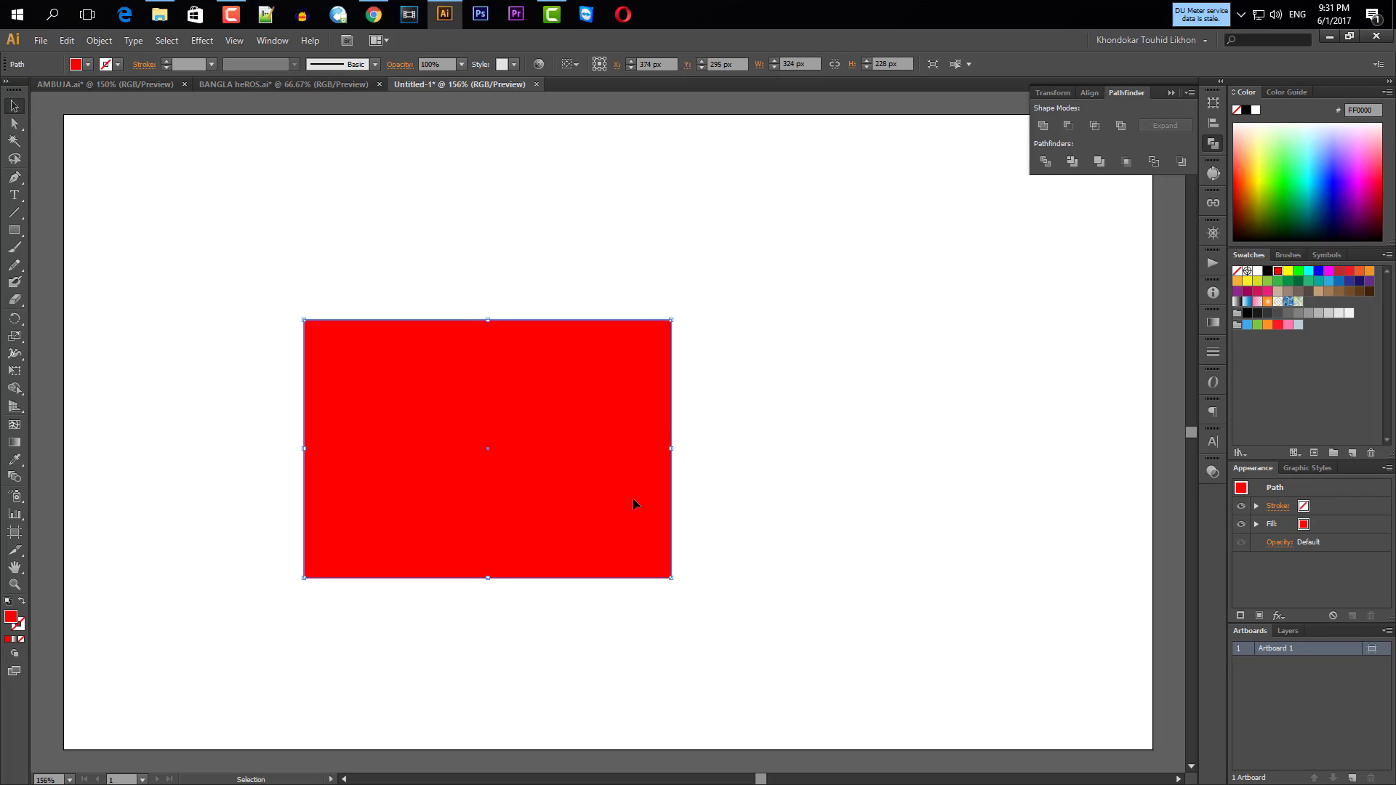
pyautogui.moveTo(674, 579); pyautogui.dragTo(632, 276)
pyautogui.click(631, 271)
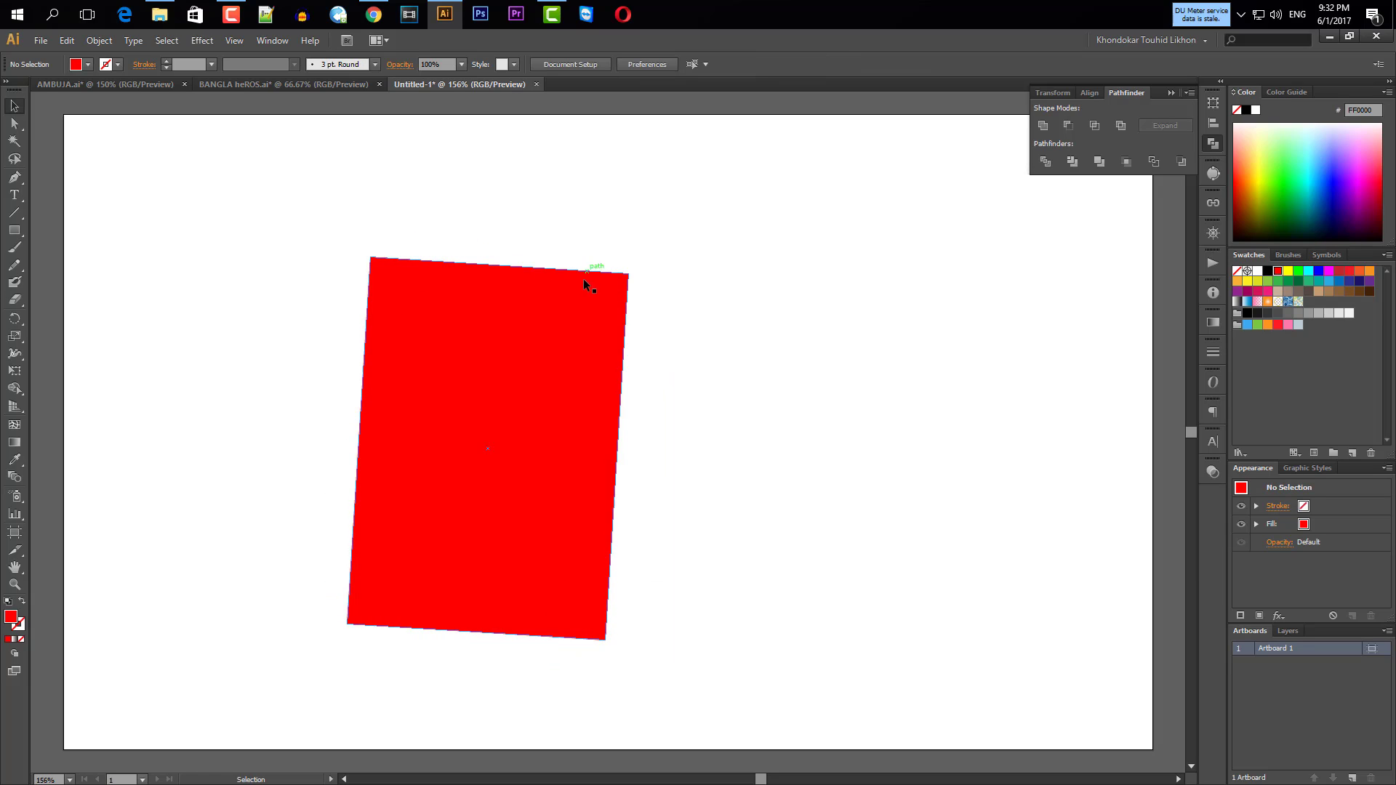
# Undo the rectangle's rotation and the removal of its stroke.
pyautogui.press('z')
pyautogui.hotkey('ctrl', 'z')
pyautogui.hotkey('ctrl', 'z')
pyautogui.hotkey('ctrl', 'z')
pyautogui.hotkey('ctrl', 'z')
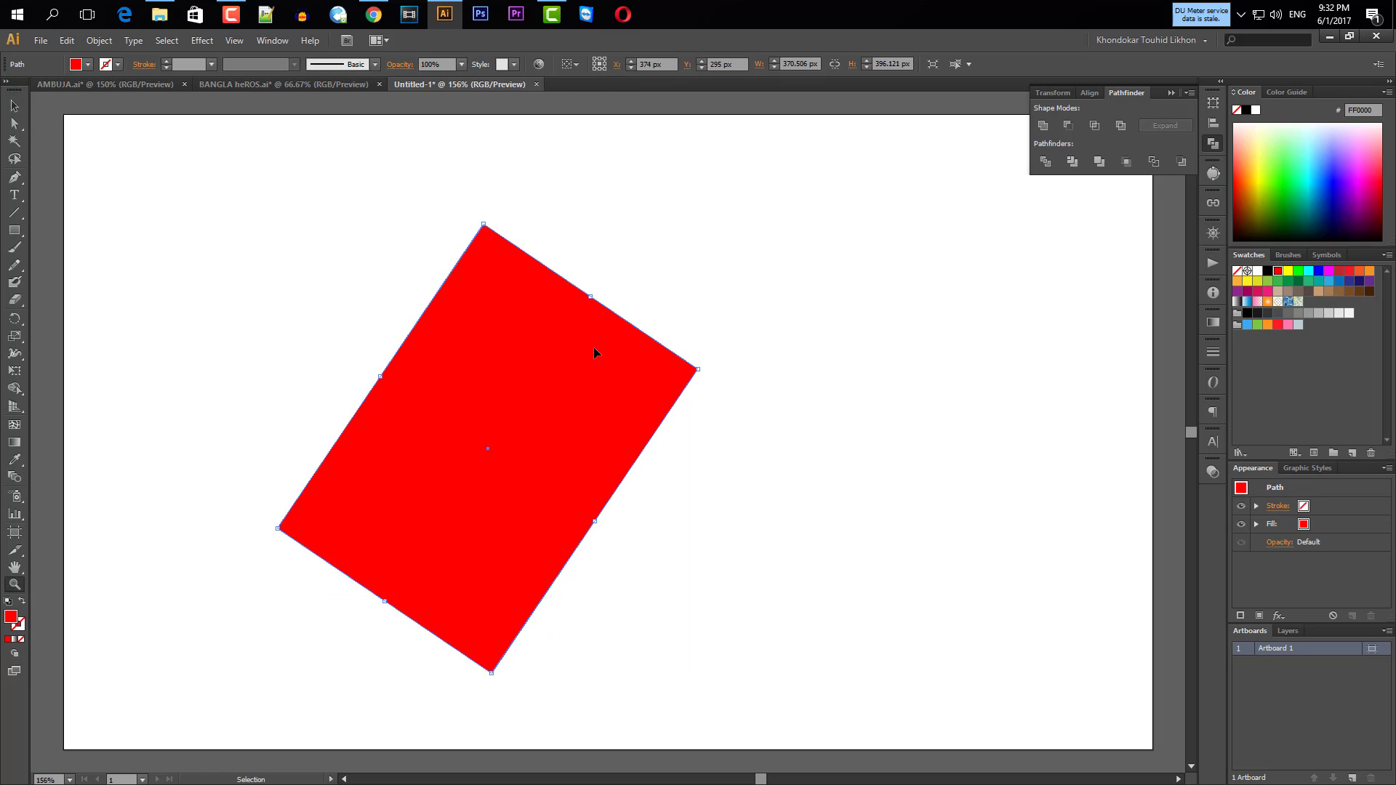
# Move the red rectangle up and to the right on the artboard, to about X 408.5 px, Y 213.5 px.
pyautogui.click(233, 249)
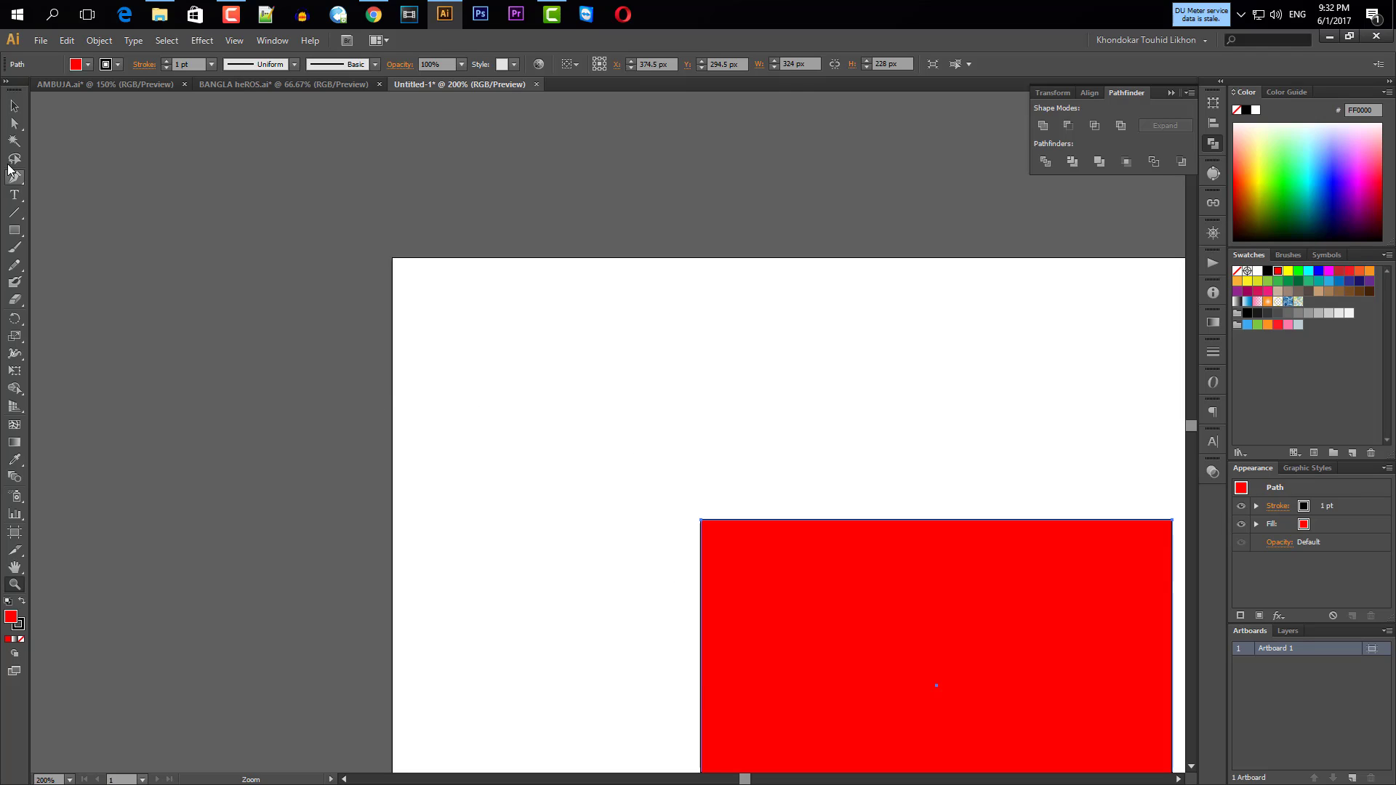
pyautogui.click(13, 107)
pyautogui.scroll(-3, 699, 509)
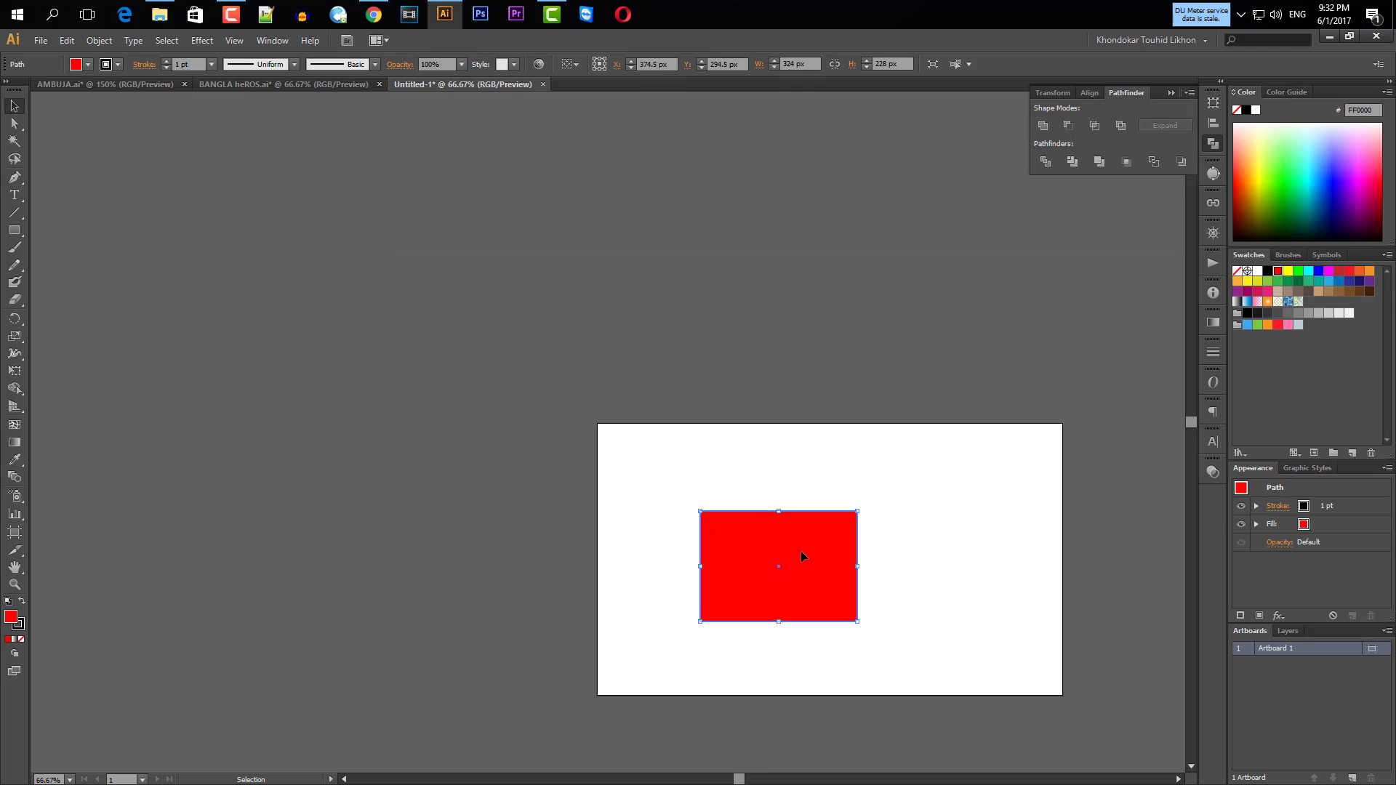
pyautogui.moveTo(802, 556); pyautogui.dragTo(842, 536)
pyautogui.scroll(2, 926, 566)
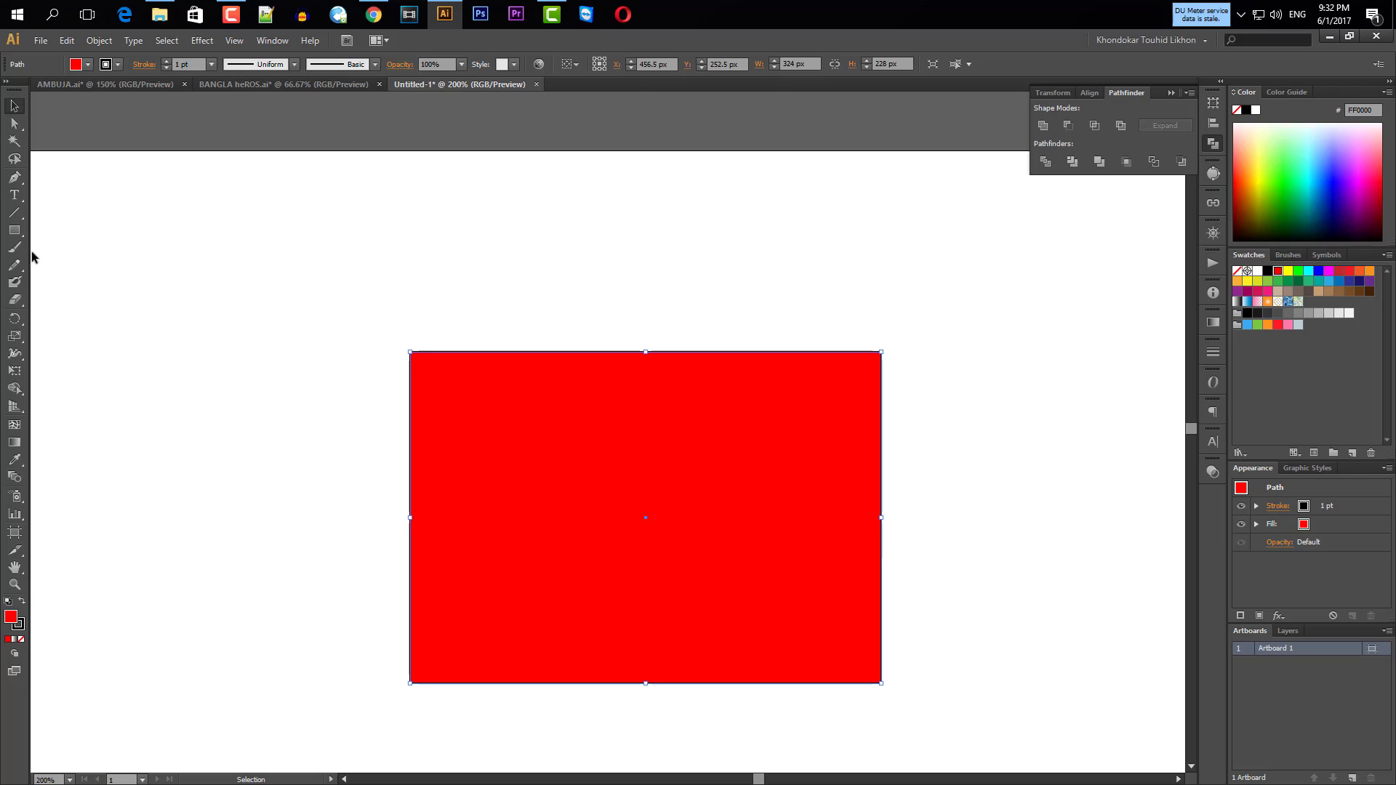
pyautogui.click(14, 336)
pyautogui.moveTo(501, 463); pyautogui.dragTo(431, 407)
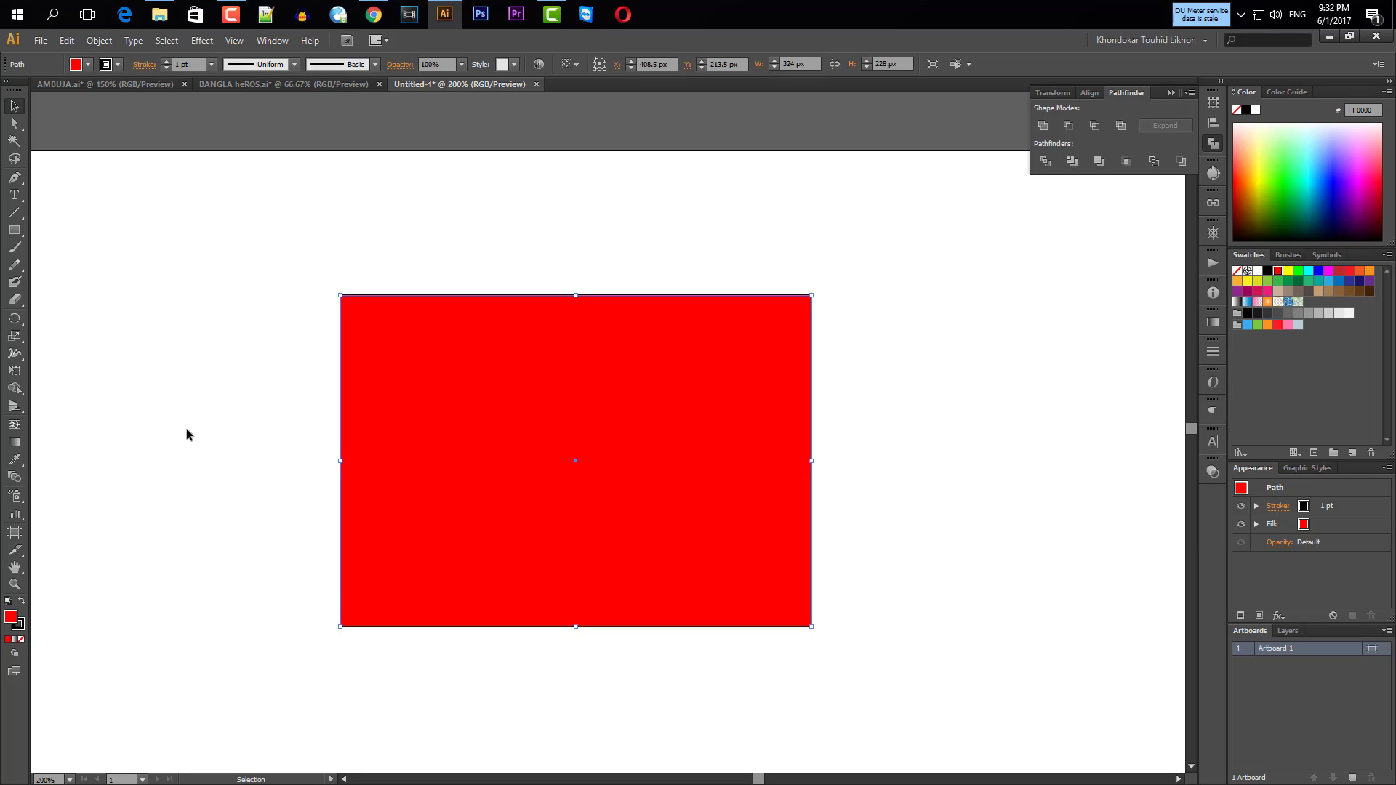
# Enlarge the red rectangle with the Scale tool to about 394 x 279 px.
pyautogui.click(16, 337)
pyautogui.press('s')
pyautogui.click(14, 106)
pyautogui.click(287, 457)
pyautogui.click(600, 518)
pyautogui.click(15, 336)
pyautogui.moveTo(673, 509); pyautogui.dragTo(673, 469)
pyautogui.moveTo(624, 396)
pyautogui.mouseDown()
pyautogui.moveTo(642, 474)
pyautogui.moveTo(621, 471)
pyautogui.moveTo(763, 552)
pyautogui.moveTo(848, 570)
pyautogui.moveTo(864, 616)
pyautogui.mouseUp()
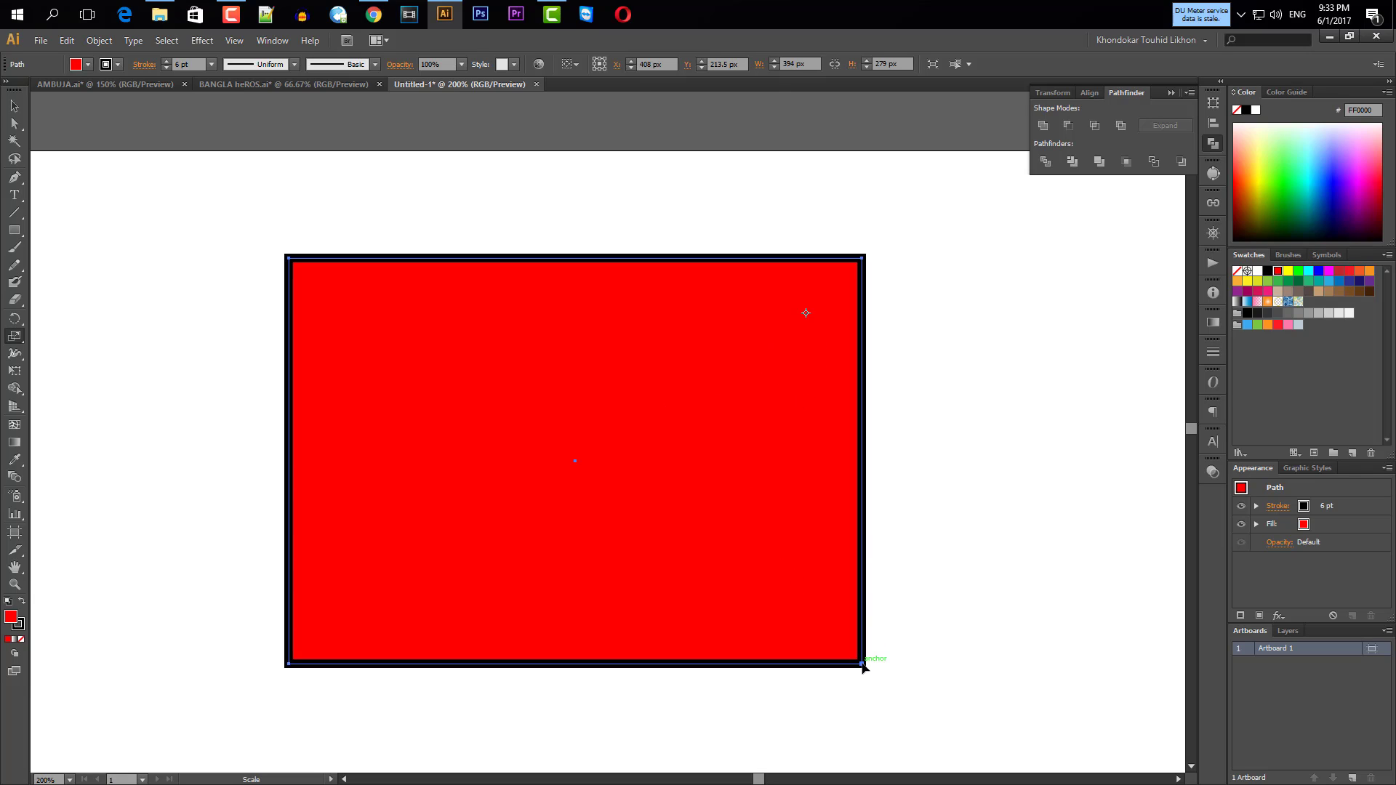
# Scale the rectangle unevenly into a tall, narrow strip about 112 px wide and 2929 px high.
pyautogui.moveTo(862, 663); pyautogui.dragTo(820, 616)
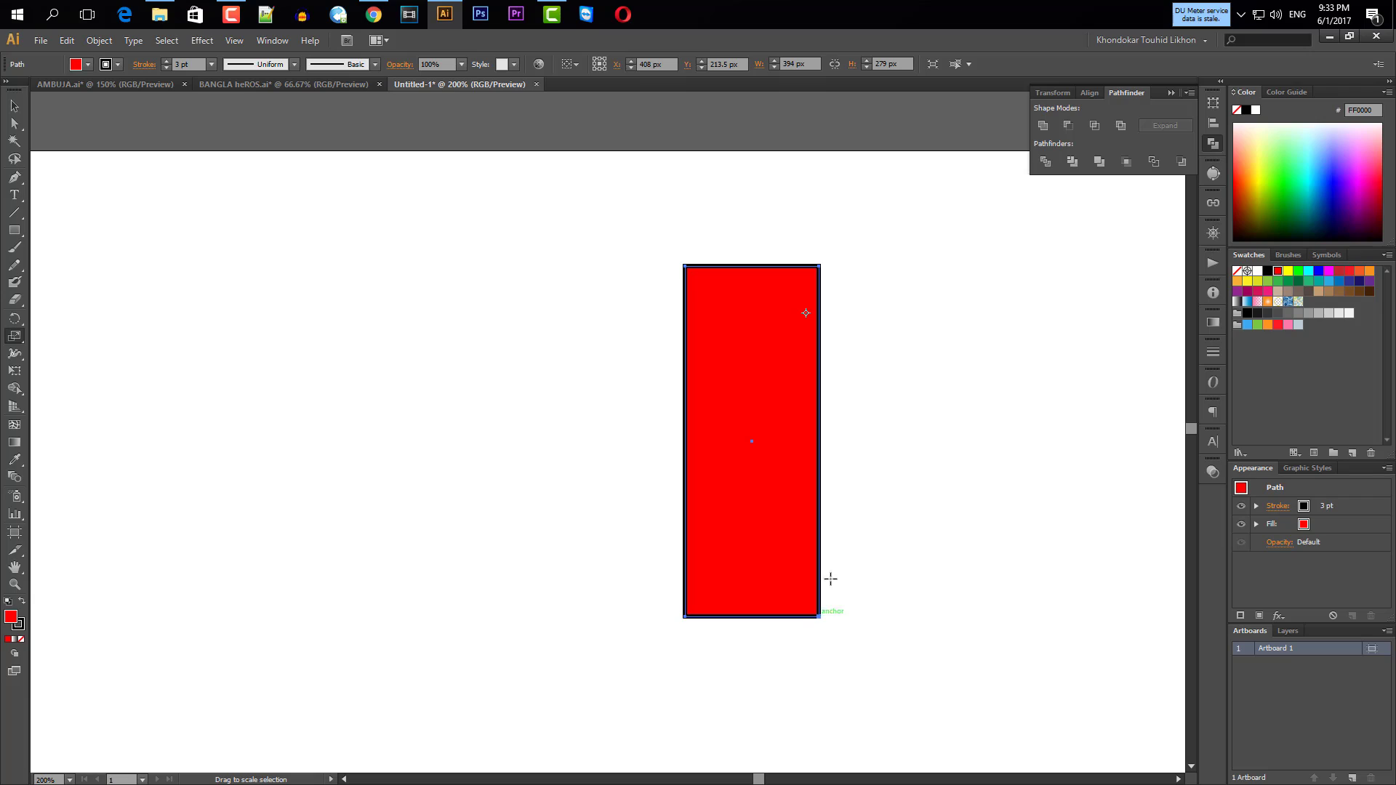
pyautogui.moveTo(765, 278)
pyautogui.mouseDown()
pyautogui.moveTo(759, 331)
pyautogui.moveTo(648, 414)
pyautogui.moveTo(626, 486)
pyautogui.moveTo(653, 472)
pyautogui.mouseUp()
pyautogui.moveTo(735, 358)
pyautogui.mouseDown()
pyautogui.moveTo(727, 374)
pyautogui.moveTo(735, 359)
pyautogui.moveTo(747, 391)
pyautogui.moveTo(732, 382)
pyautogui.mouseUp()
pyautogui.scroll(-2, 761, 405)
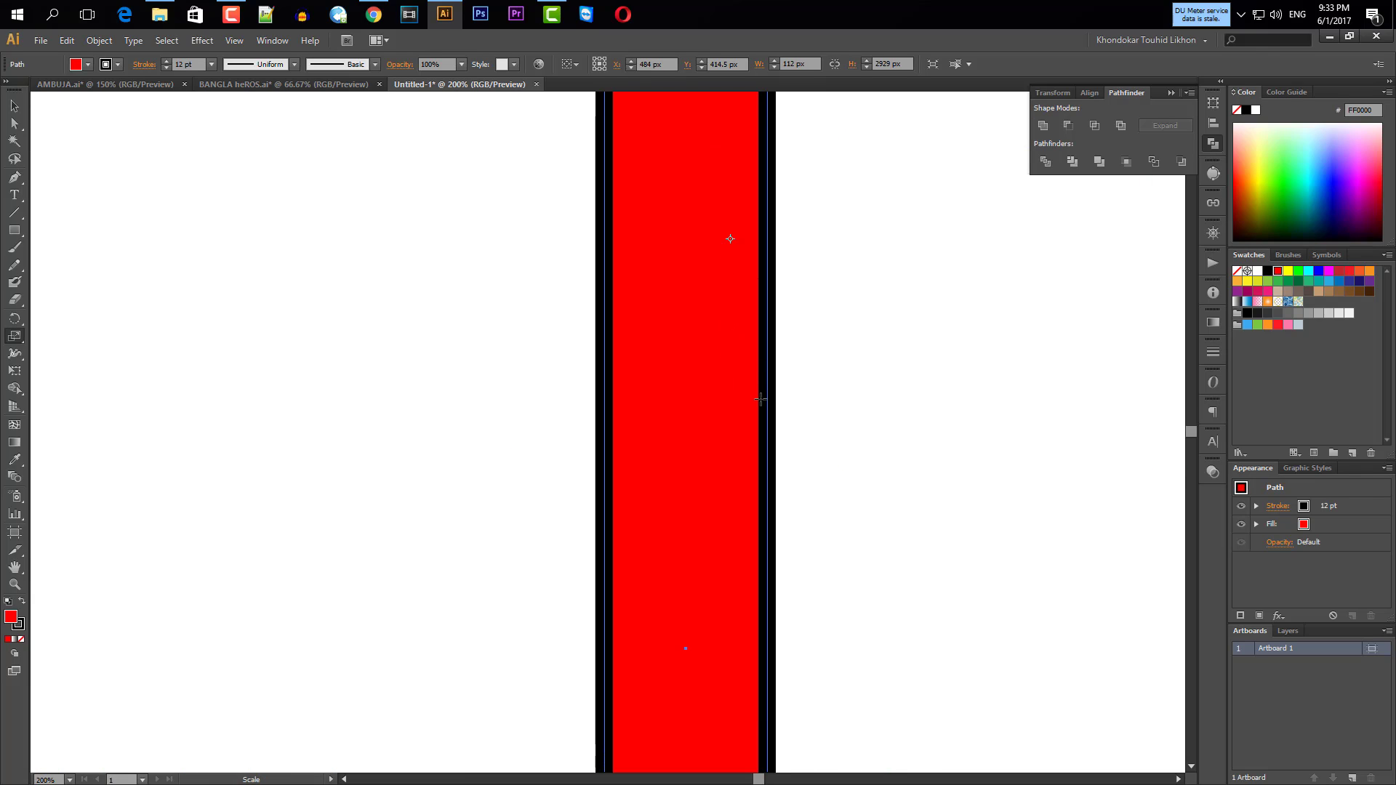
# Undo the recent Scale tool changes to the red rectangle.
pyautogui.scroll(-7, 761, 406)
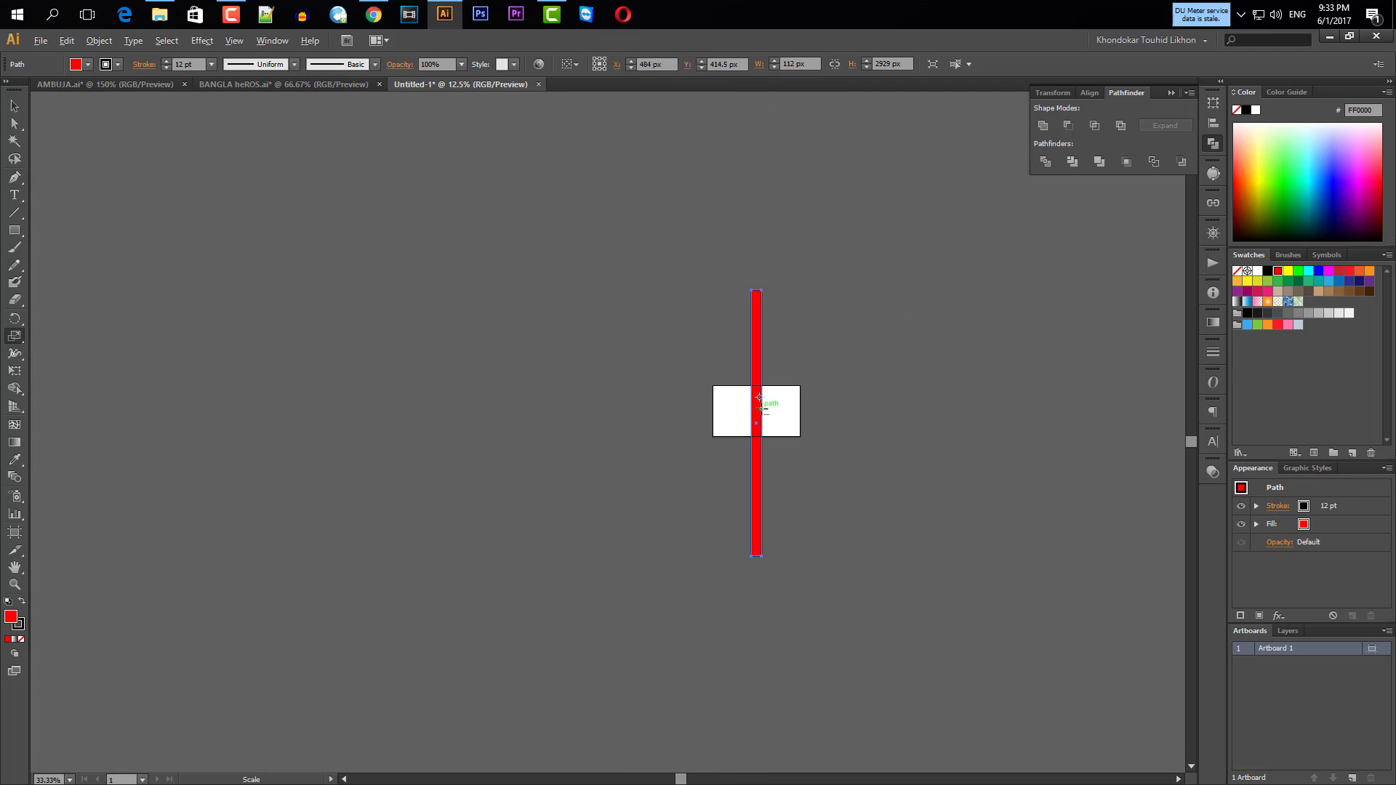
pyautogui.scroll(2, 761, 407)
pyautogui.scroll(4, 762, 409)
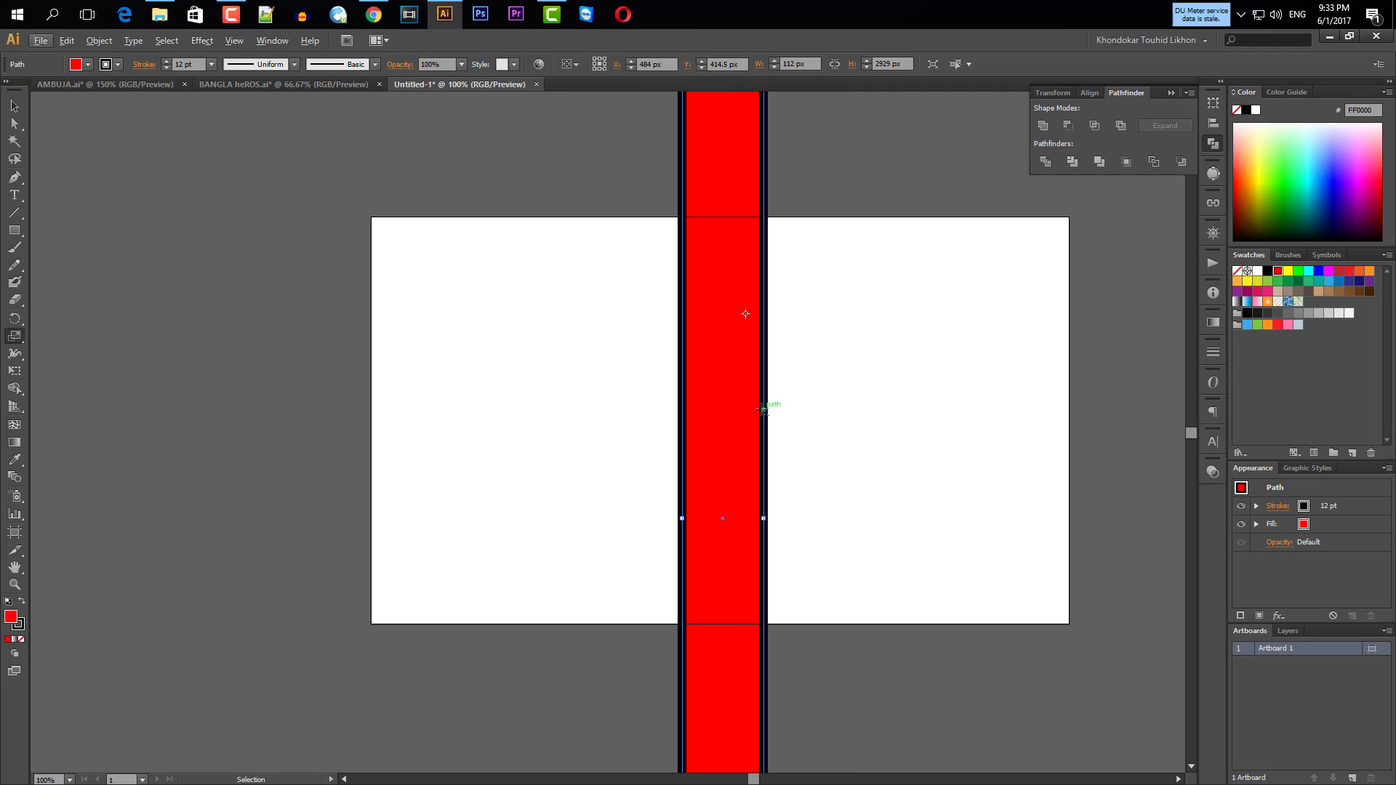
pyautogui.hotkey('ctrl', 'z')
pyautogui.hotkey('ctrl', 'z')
pyautogui.press('z')
pyautogui.hotkey('ctrl', 'z')
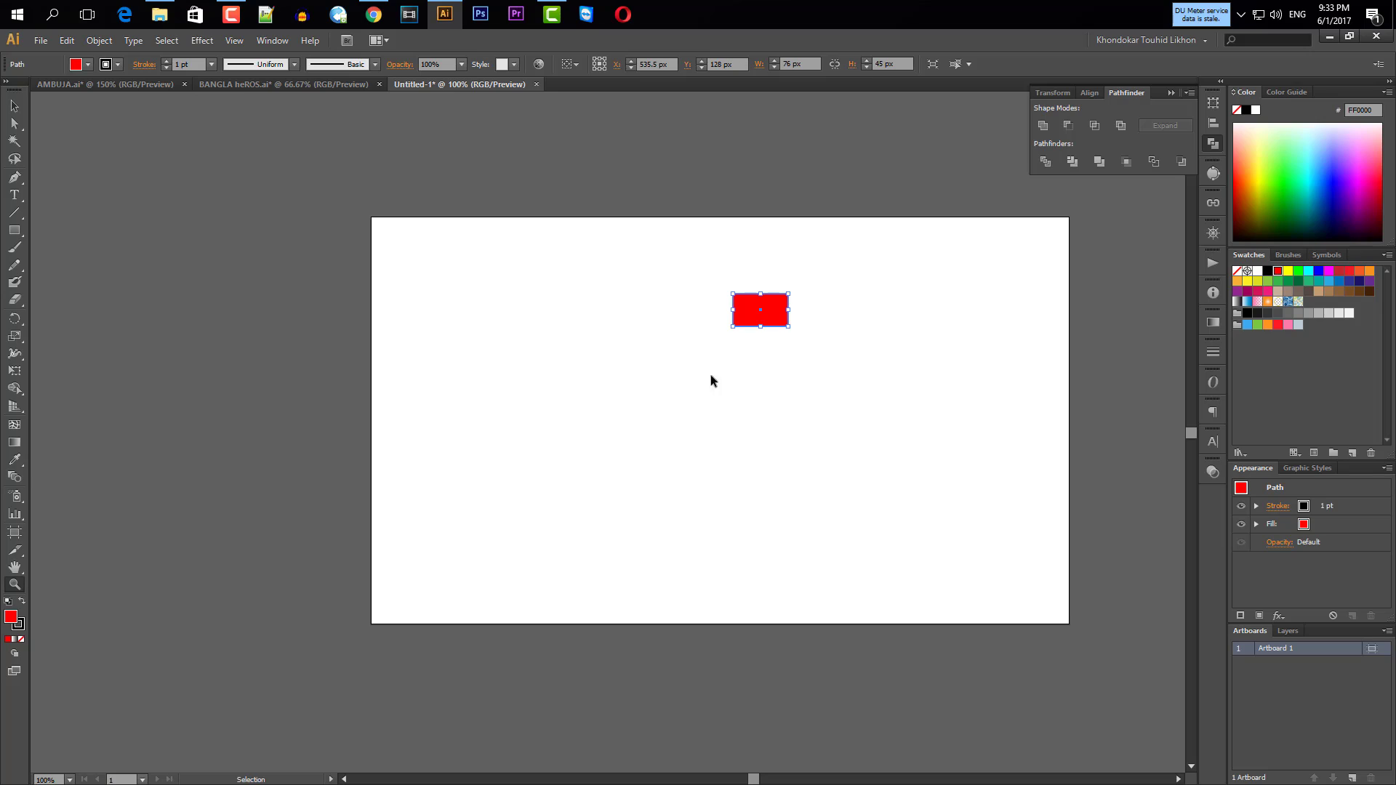
pyautogui.hotkey('ctrl', 'z')
# Move the red rectangle around the artboard with the Selection tool, finishing at about X 483.5 px, Y 246.5 px.
pyautogui.click(12, 109)
pyautogui.moveTo(784, 367); pyautogui.dragTo(847, 398)
pyautogui.click(788, 521)
pyautogui.moveTo(761, 376); pyautogui.dragTo(758, 422)
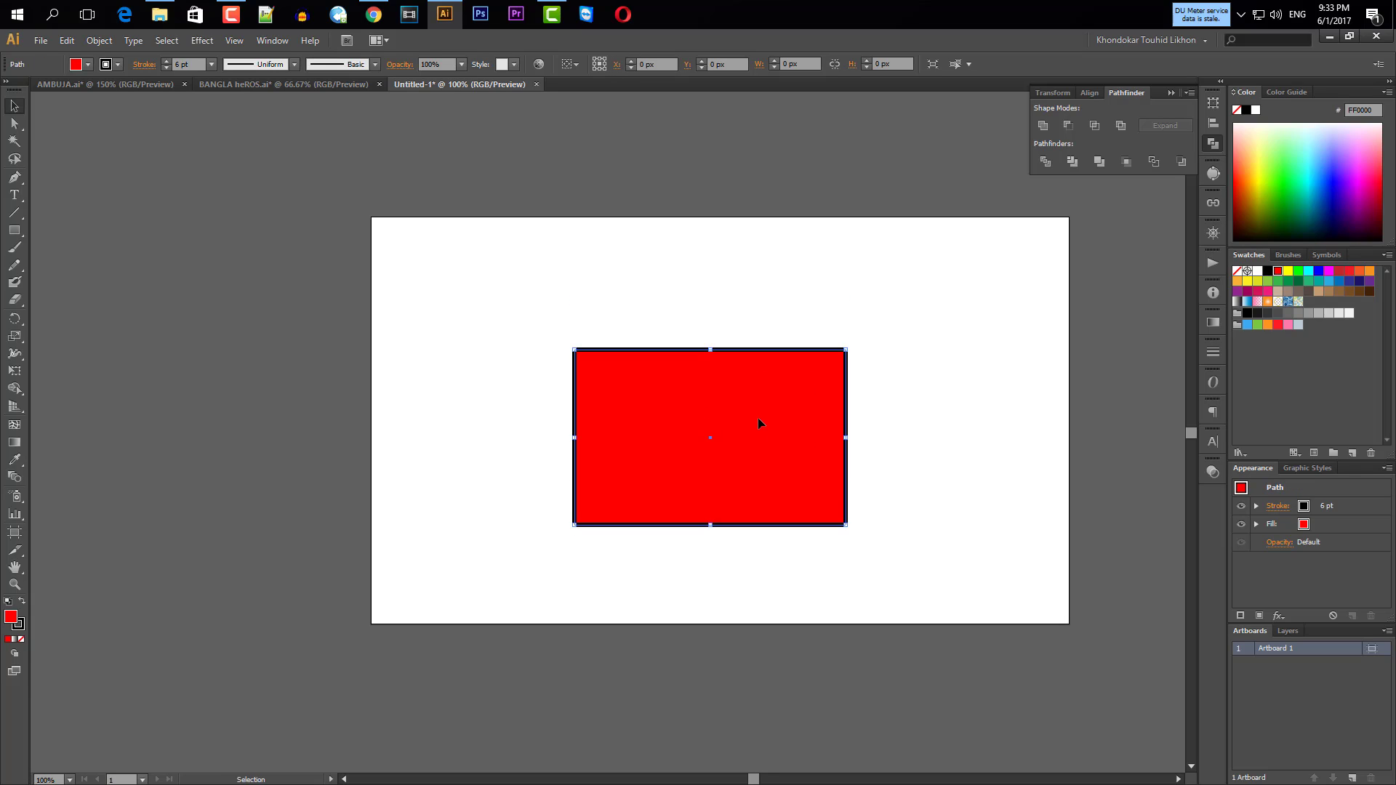
pyautogui.scroll(1, 839, 473)
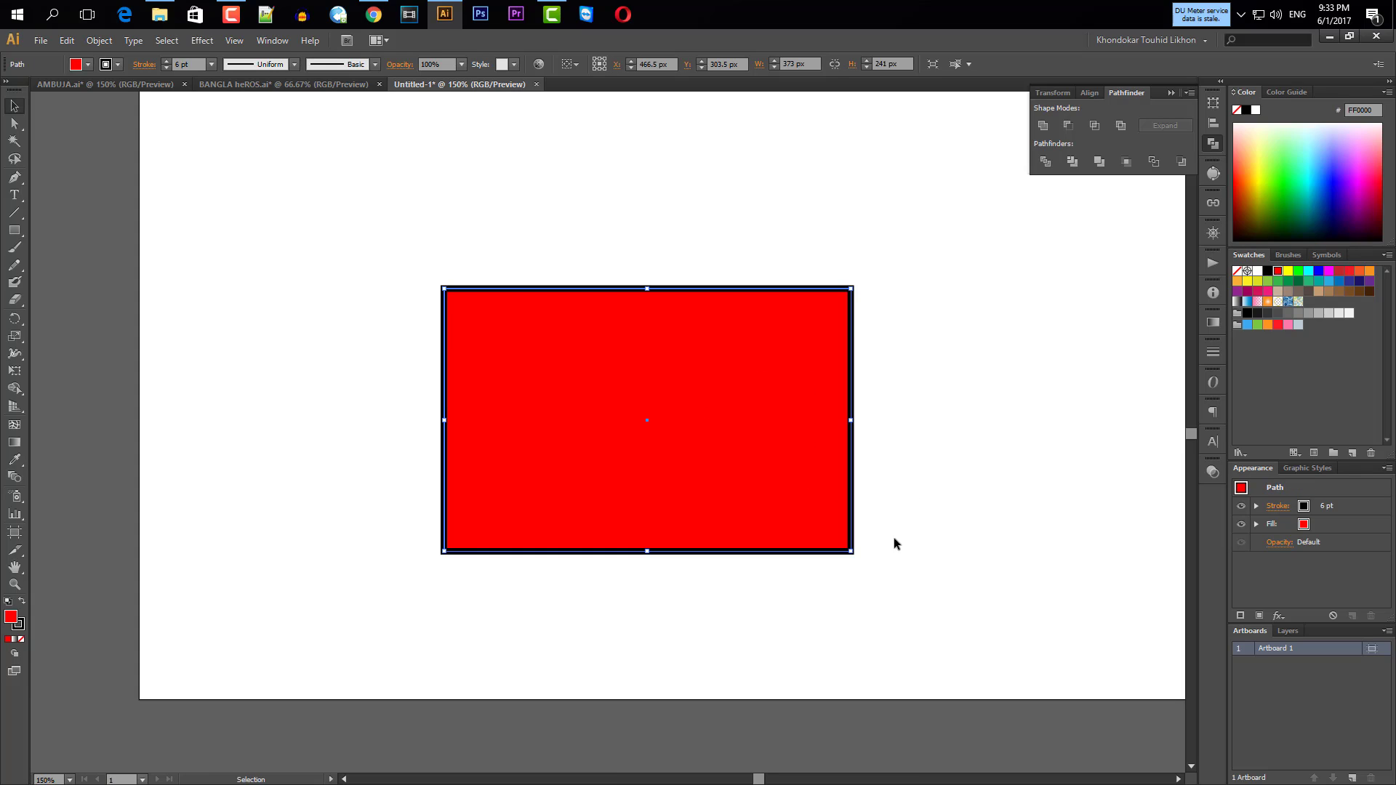
pyautogui.scroll(2, 894, 542)
pyautogui.moveTo(754, 782); pyautogui.dragTo(756, 781)
pyautogui.scroll(-2, 687, 707)
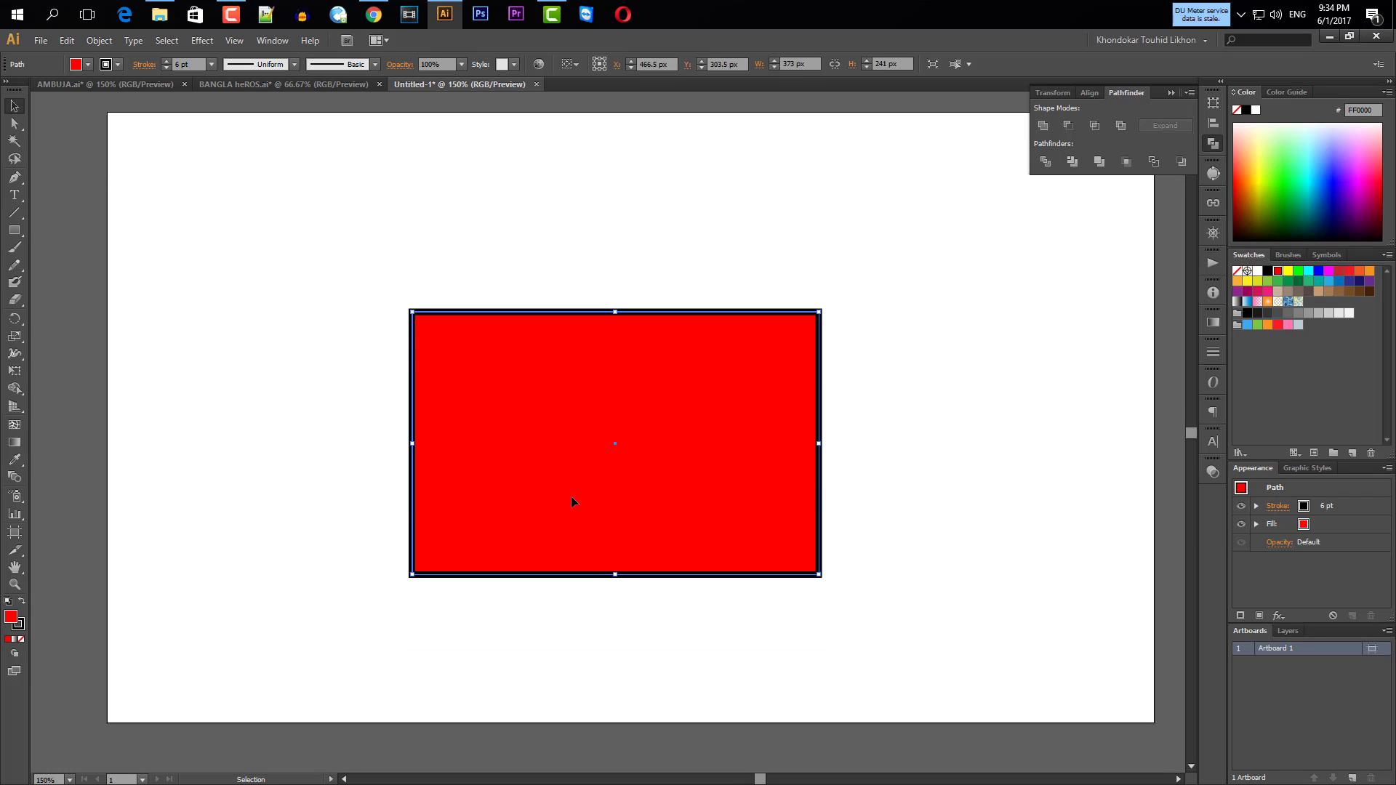
pyautogui.moveTo(593, 458); pyautogui.dragTo(609, 404)
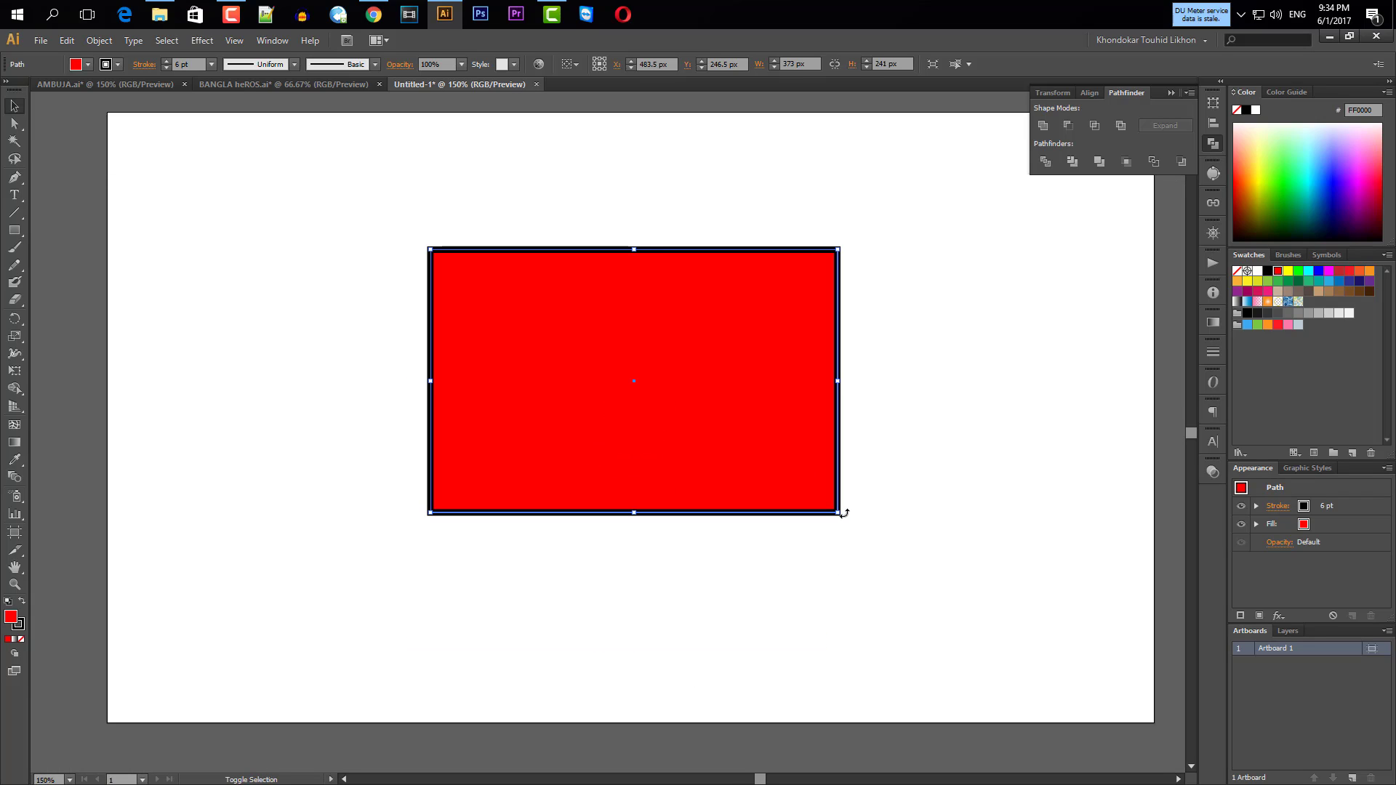
# Shrink the red rectangle proportionally to about 293 x 189 px and move it to about X 470 px, Y 312 px.
pyautogui.moveTo(838, 512); pyautogui.dragTo(783, 456)
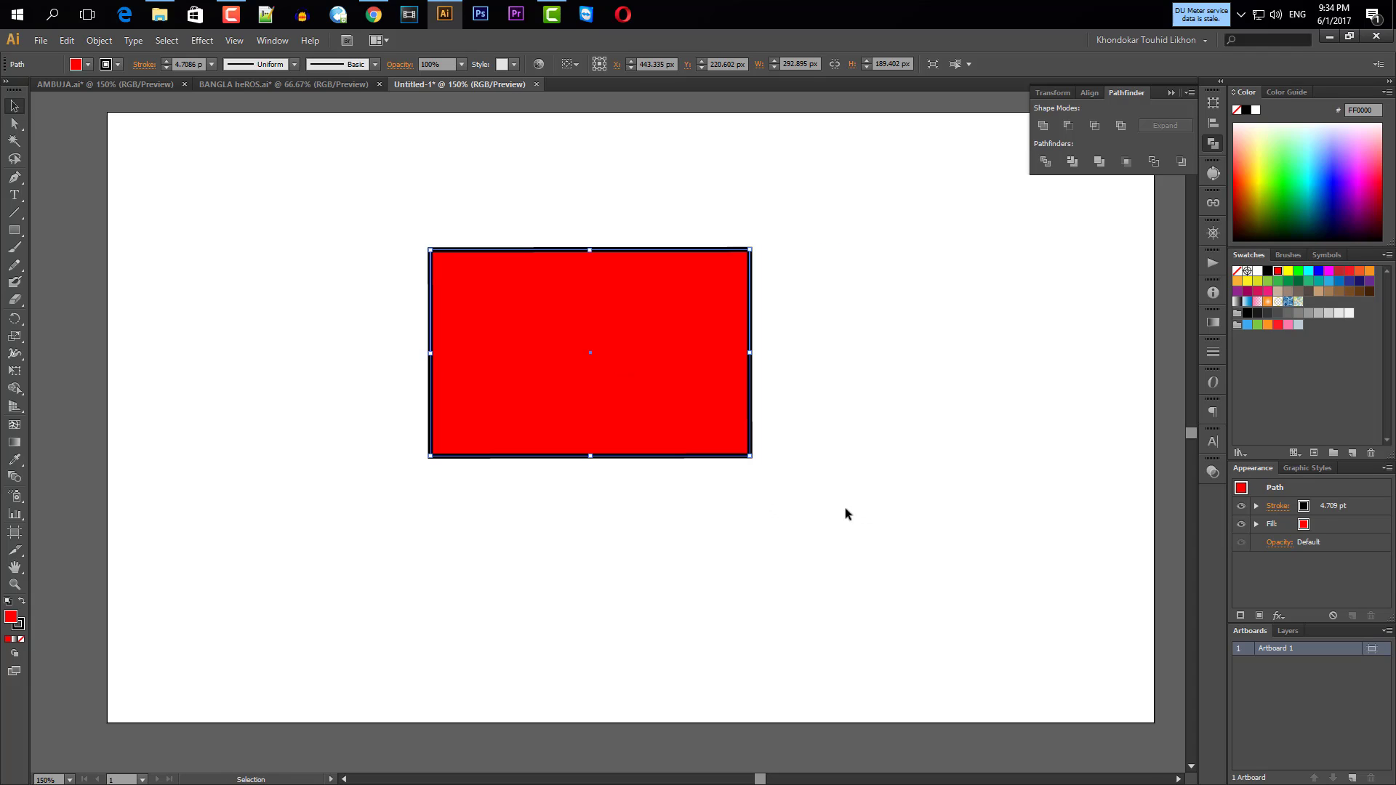
pyautogui.scroll(2, 674, 643)
pyautogui.moveTo(683, 439); pyautogui.dragTo(827, 479)
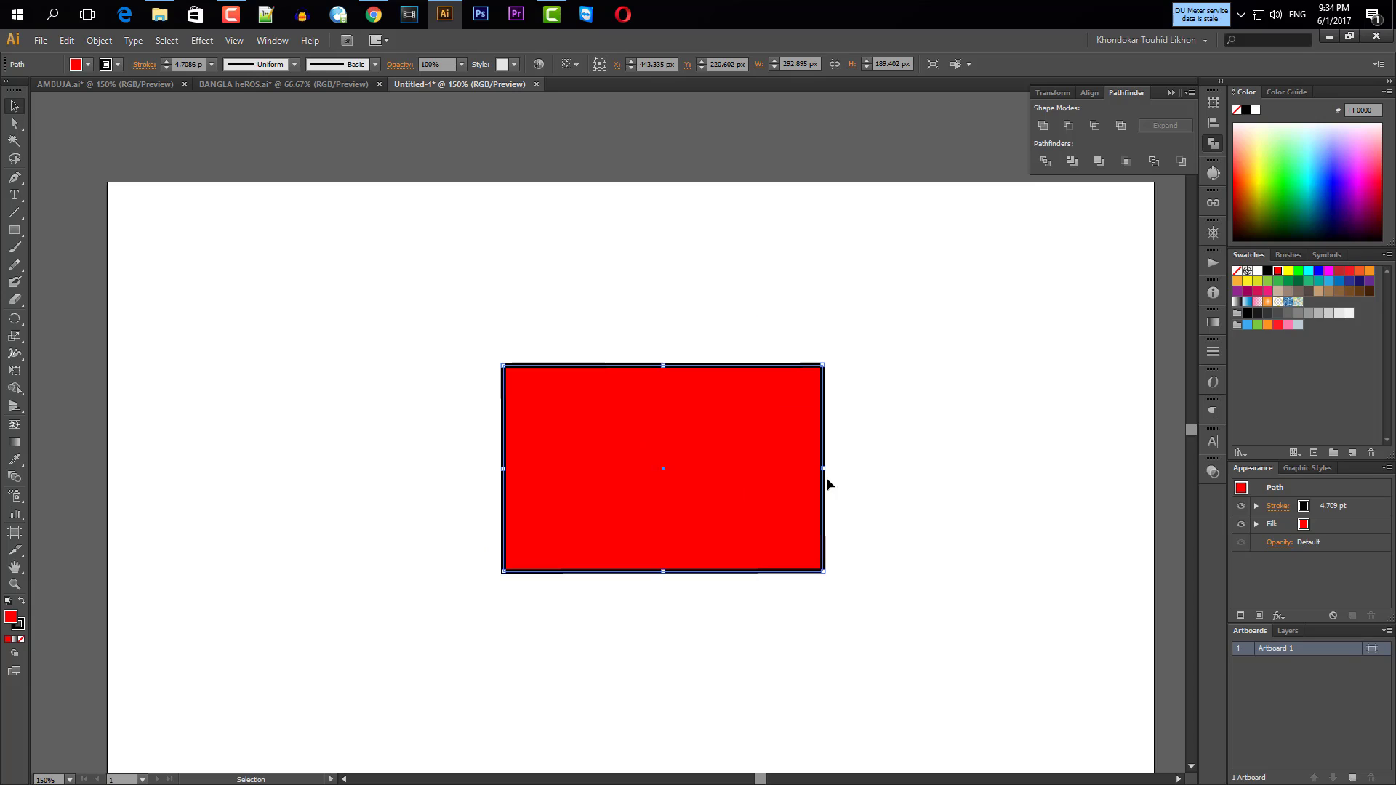
pyautogui.moveTo(737, 465); pyautogui.dragTo(677, 520)
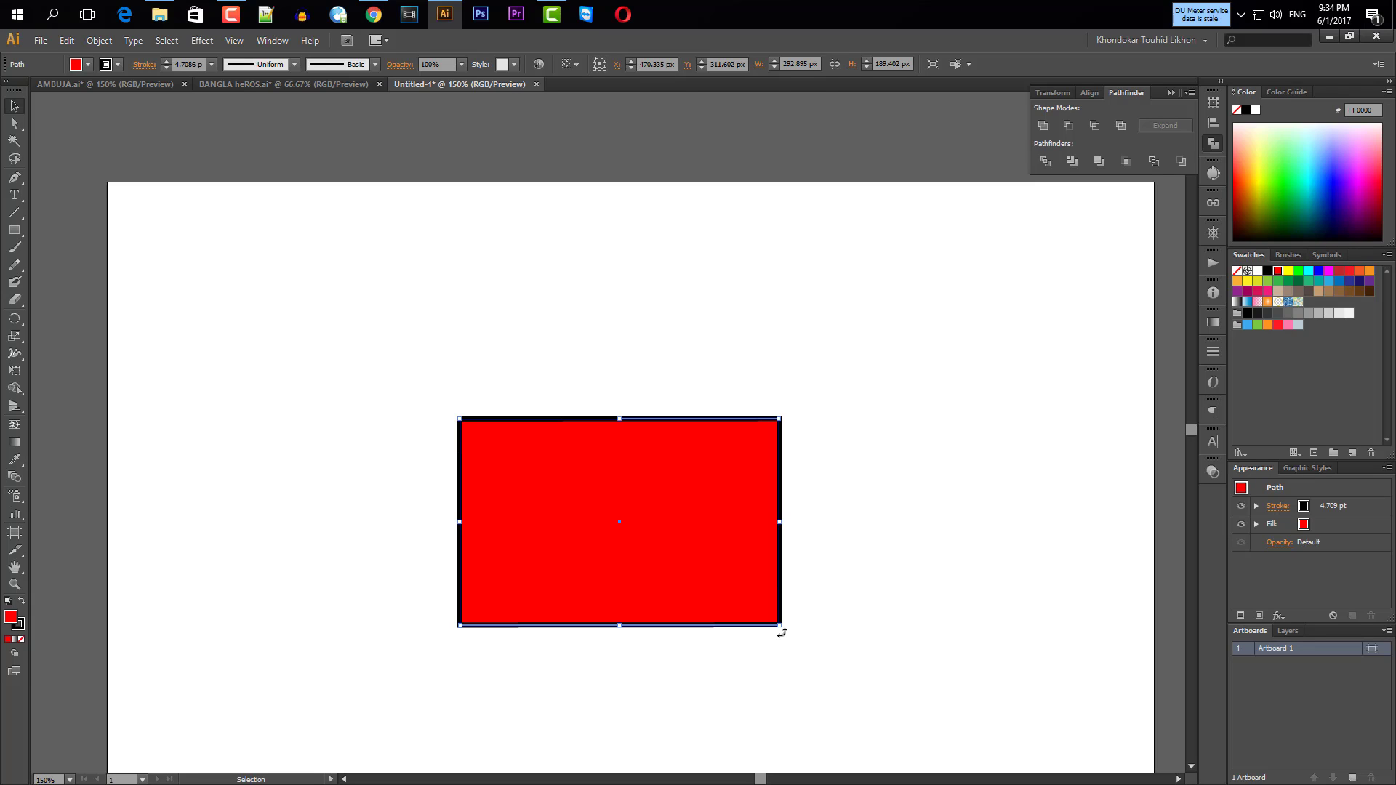
# Rotate the red rectangle back and forth about its centre by its corner, leaving it tilted clockwise.
pyautogui.moveTo(781, 633); pyautogui.dragTo(799, 505)
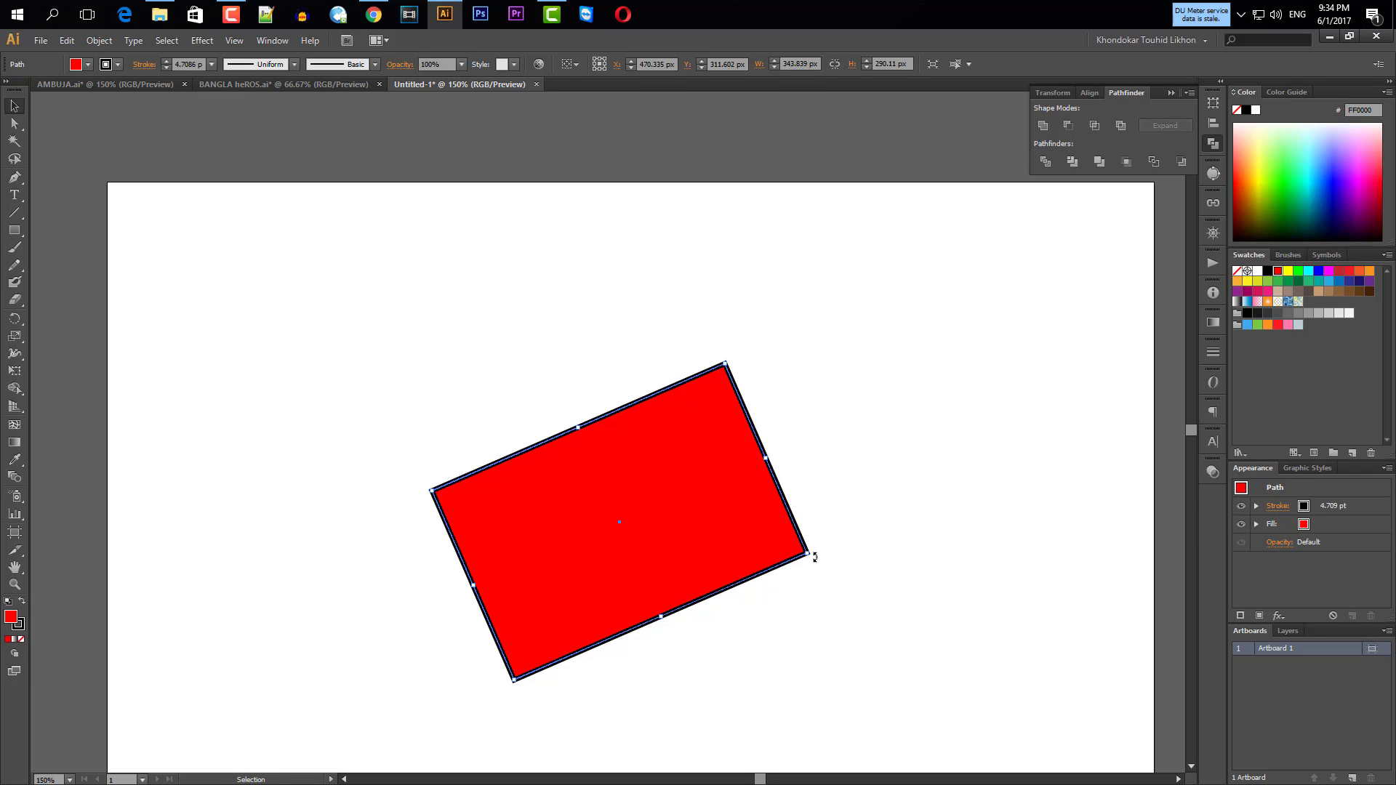
pyautogui.moveTo(815, 557); pyautogui.dragTo(604, 554)
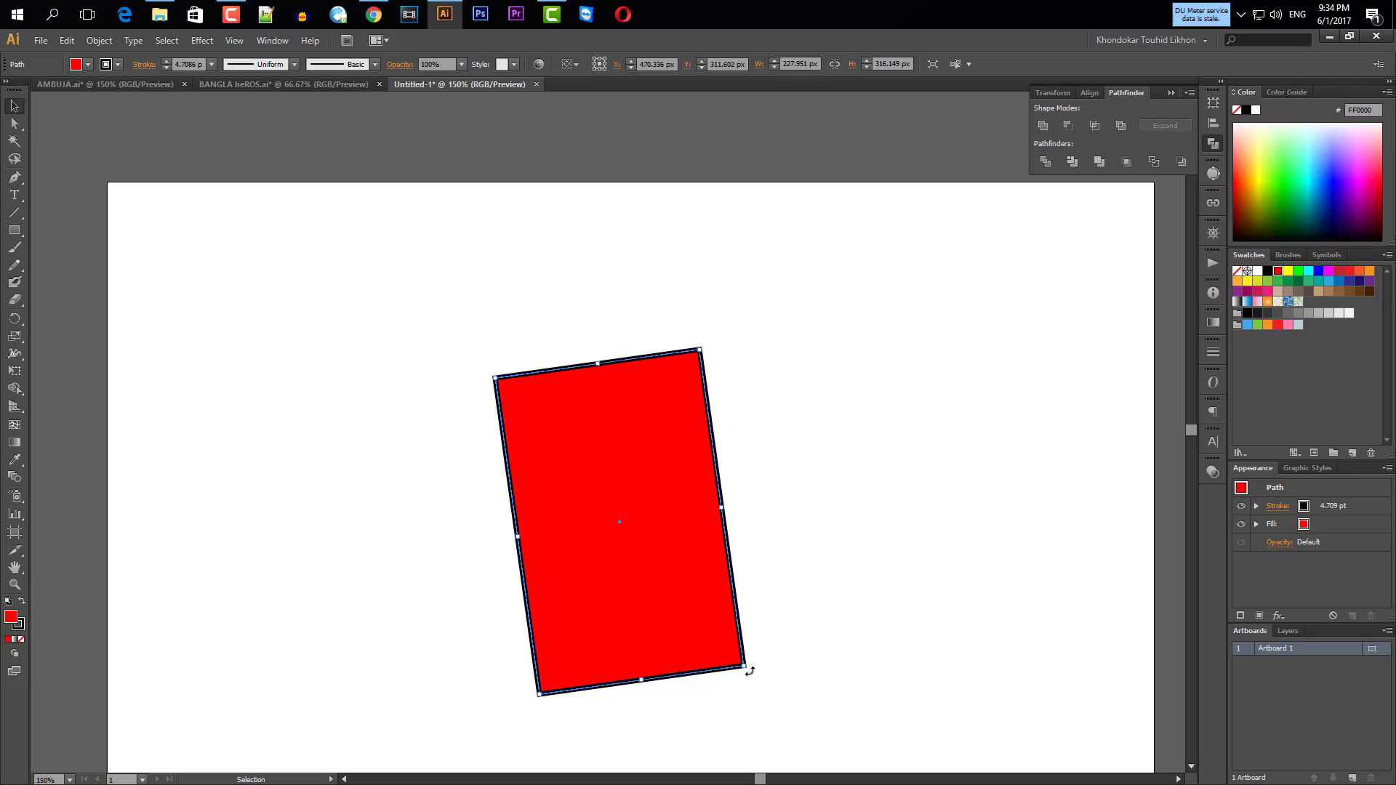
pyautogui.moveTo(750, 671)
pyautogui.mouseDown()
pyautogui.moveTo(772, 652)
pyautogui.moveTo(769, 633)
pyautogui.moveTo(748, 672)
pyautogui.mouseUp()
pyautogui.click(745, 670)
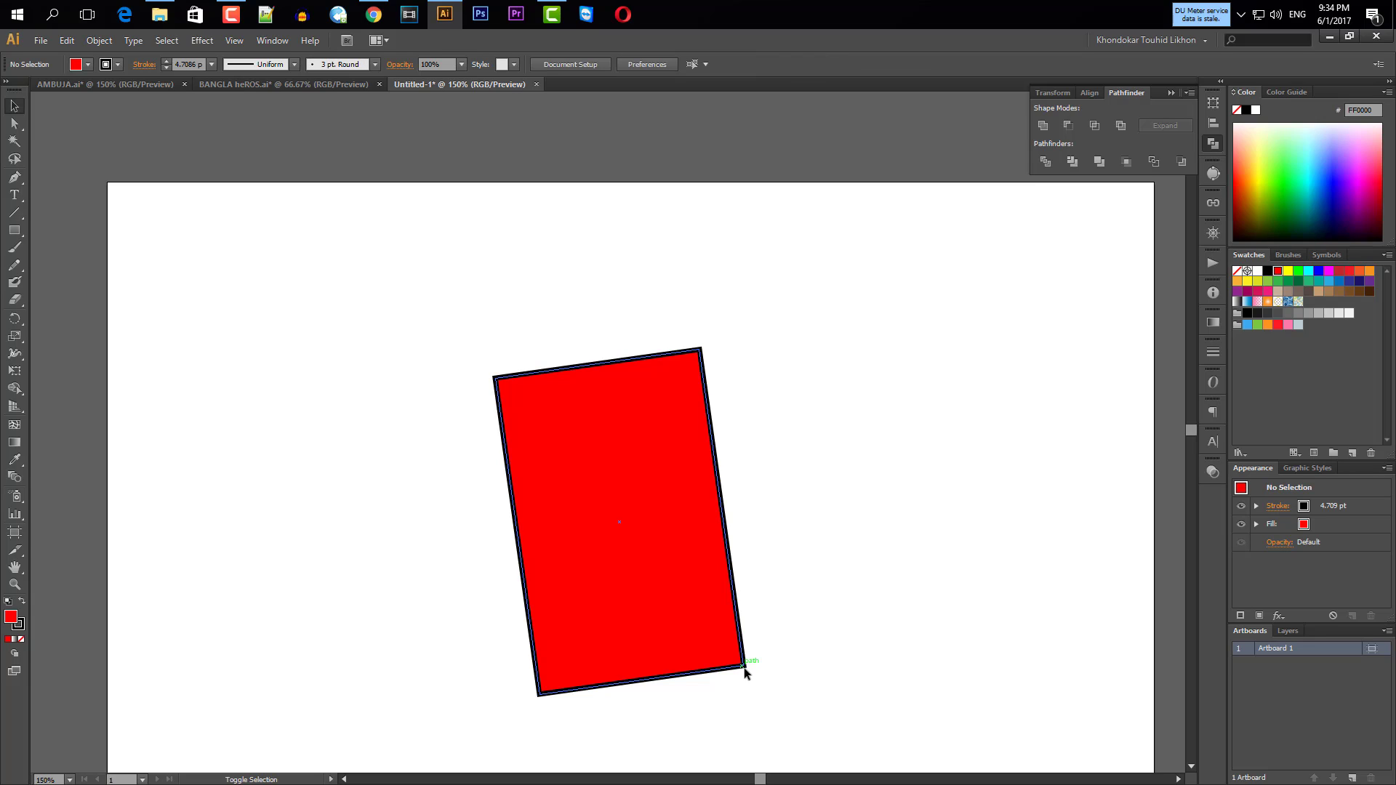
pyautogui.click(745, 670)
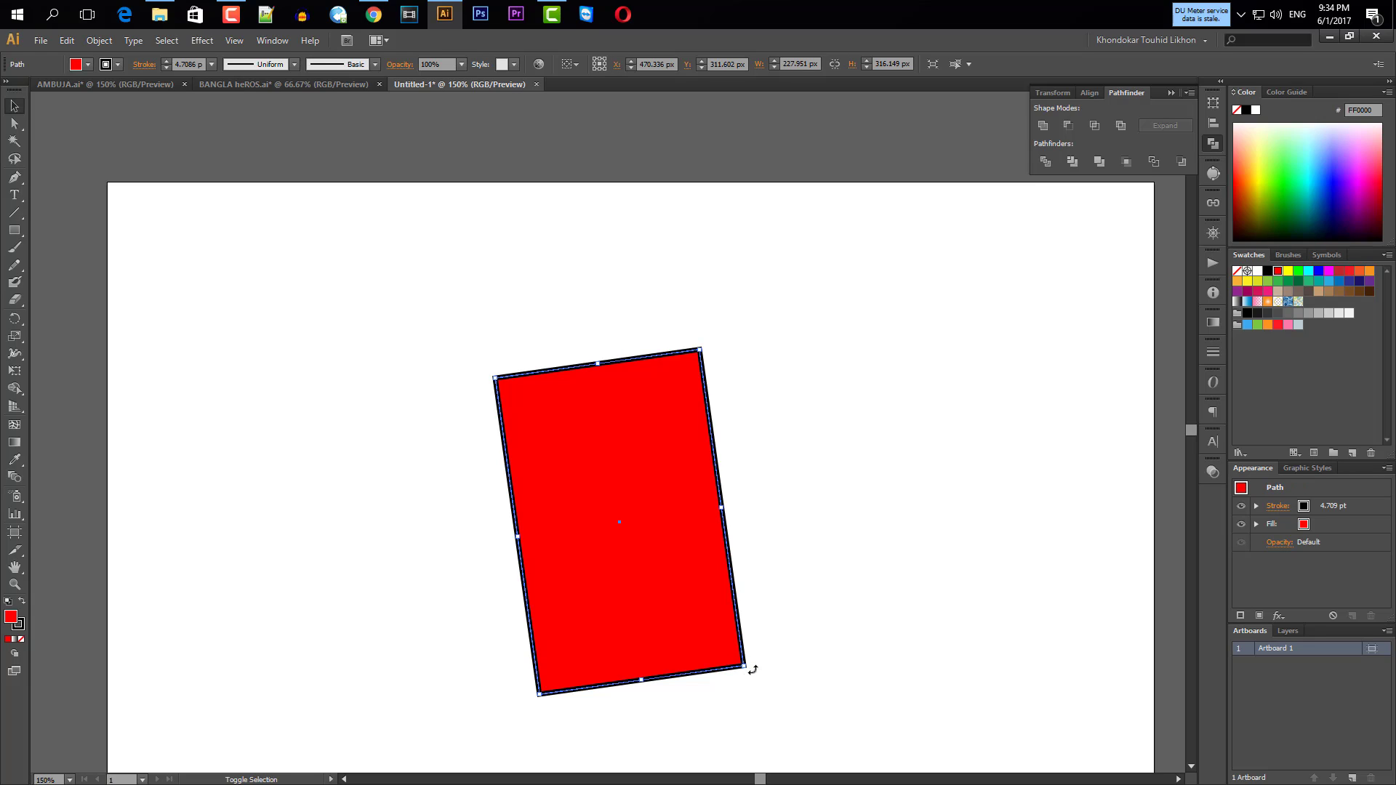
pyautogui.moveTo(750, 667); pyautogui.dragTo(800, 606)
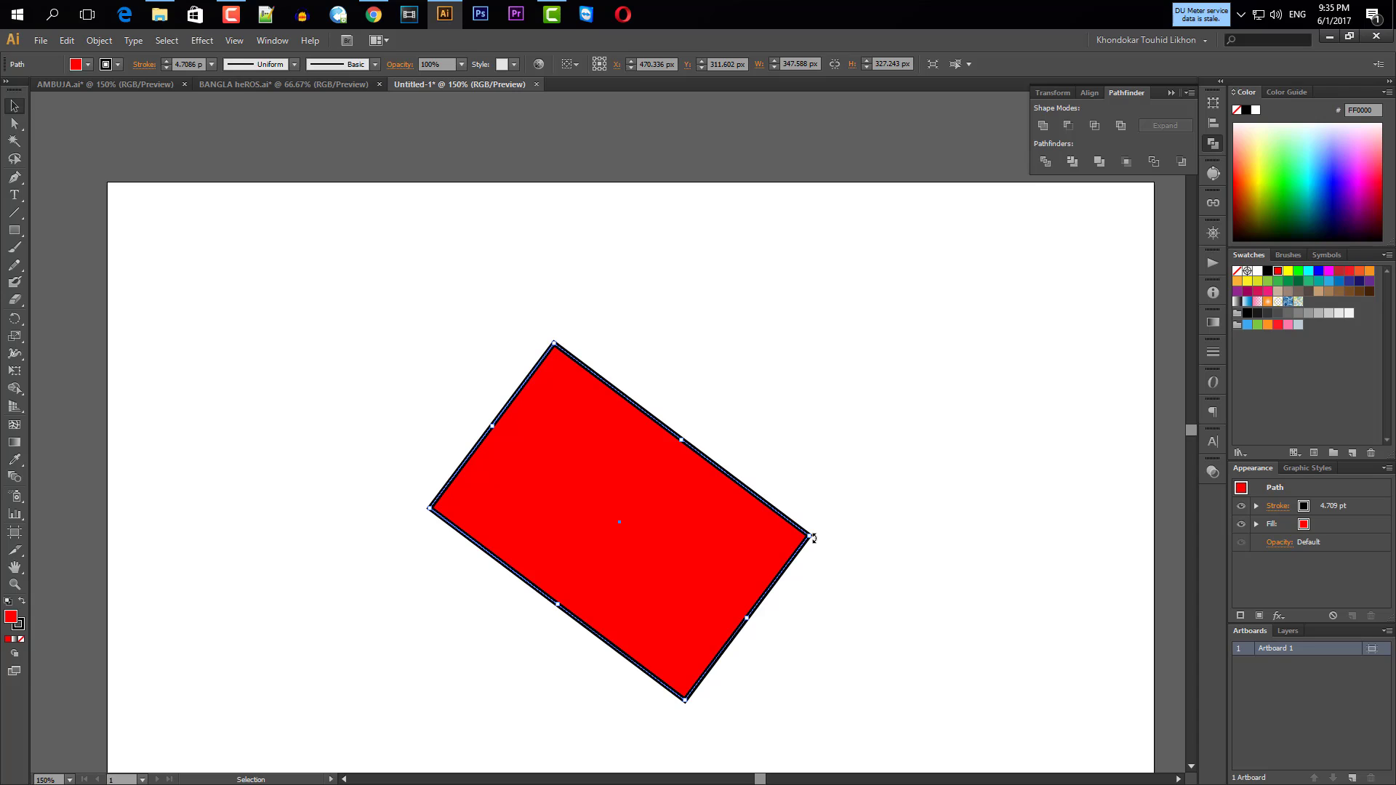
pyautogui.moveTo(815, 540); pyautogui.dragTo(804, 487)
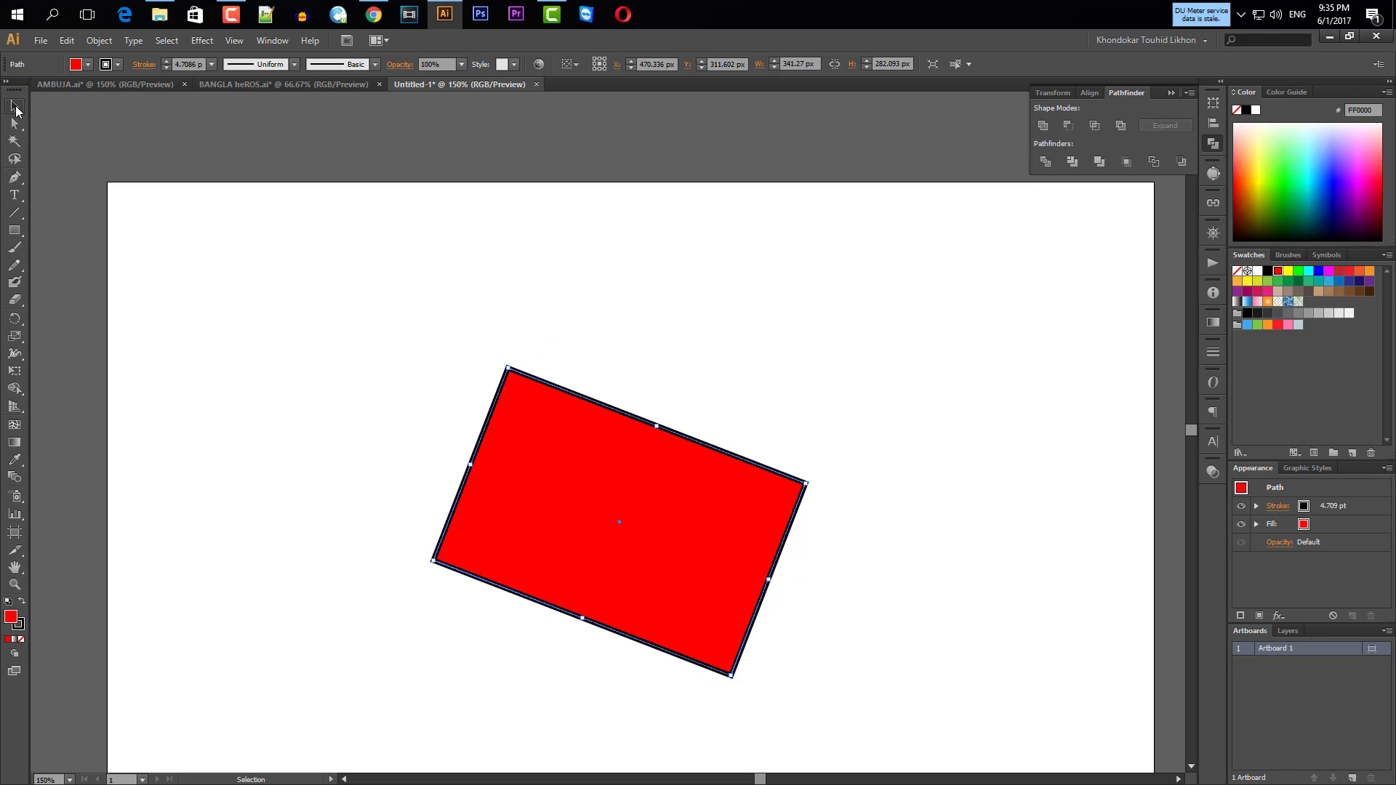
# Rotate the tilted rectangle back to level and move it to about X 502 px, Y 265 px.
pyautogui.moveTo(553, 598); pyautogui.dragTo(463, 538)
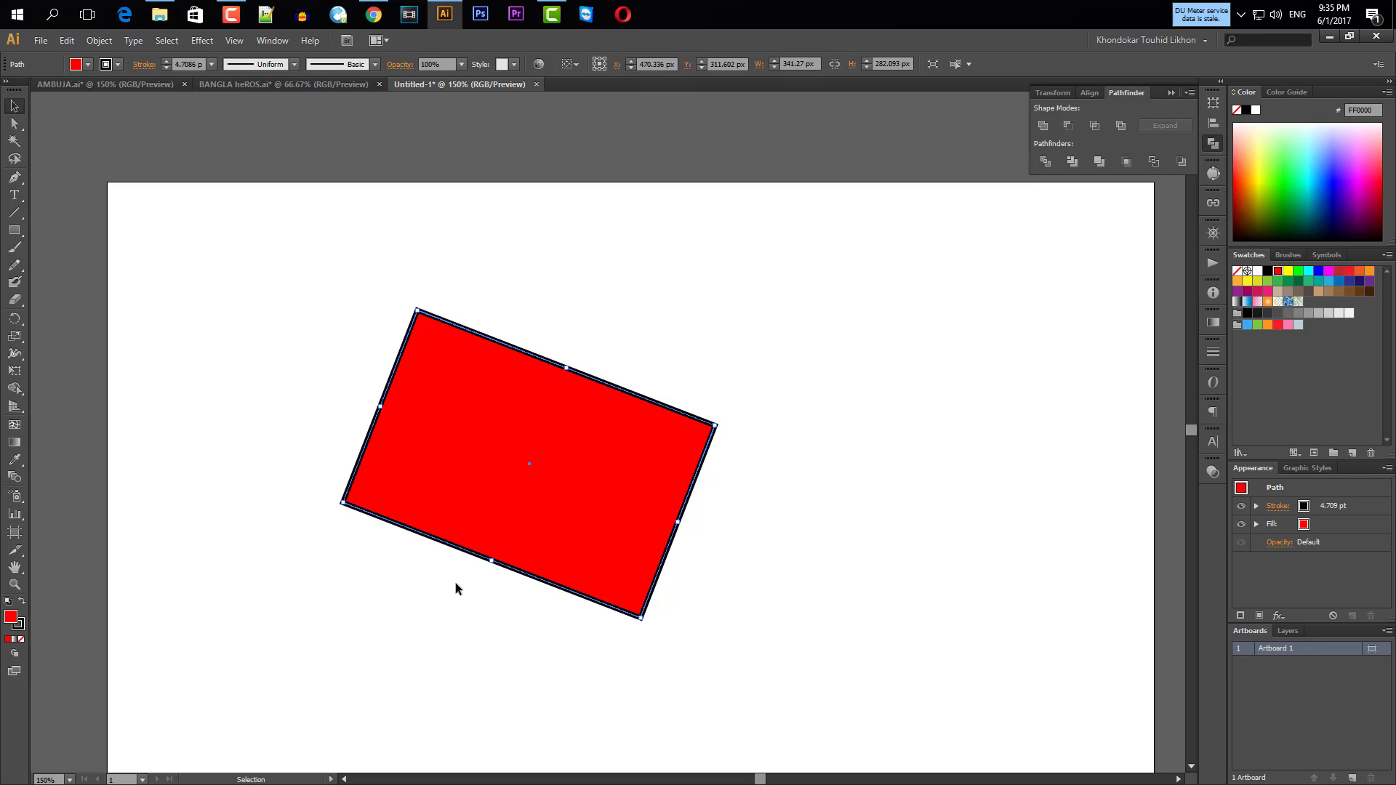
pyautogui.moveTo(641, 622); pyautogui.dragTo(699, 577)
pyautogui.moveTo(560, 494); pyautogui.dragTo(685, 501)
pyautogui.scroll(-2, 688, 548)
pyautogui.scroll(2, 692, 549)
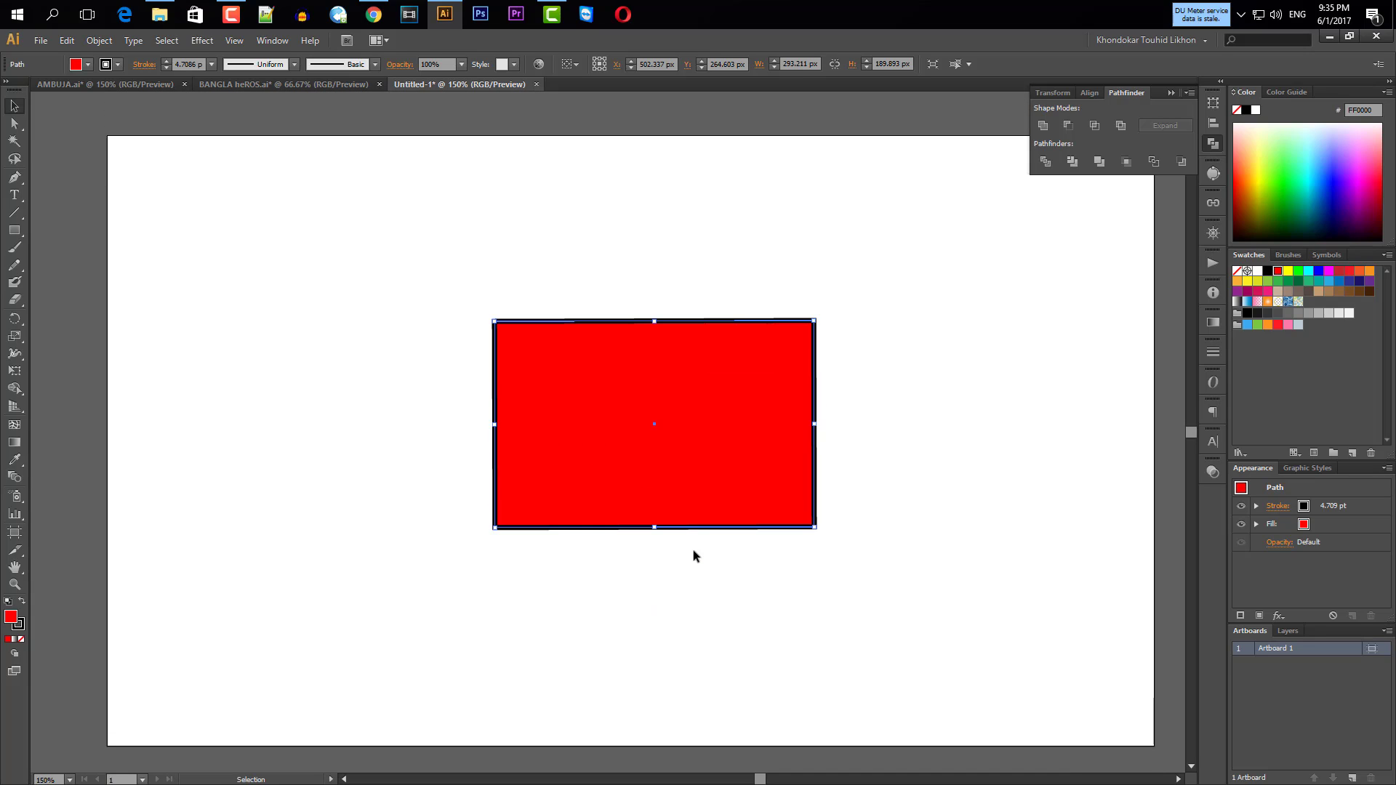
# Move the red rectangle down, deselect it, and move it back up to about X 501 px, Y 265 px.
pyautogui.moveTo(642, 393); pyautogui.dragTo(627, 439)
pyautogui.click(962, 427)
pyautogui.scroll(-1, 909, 521)
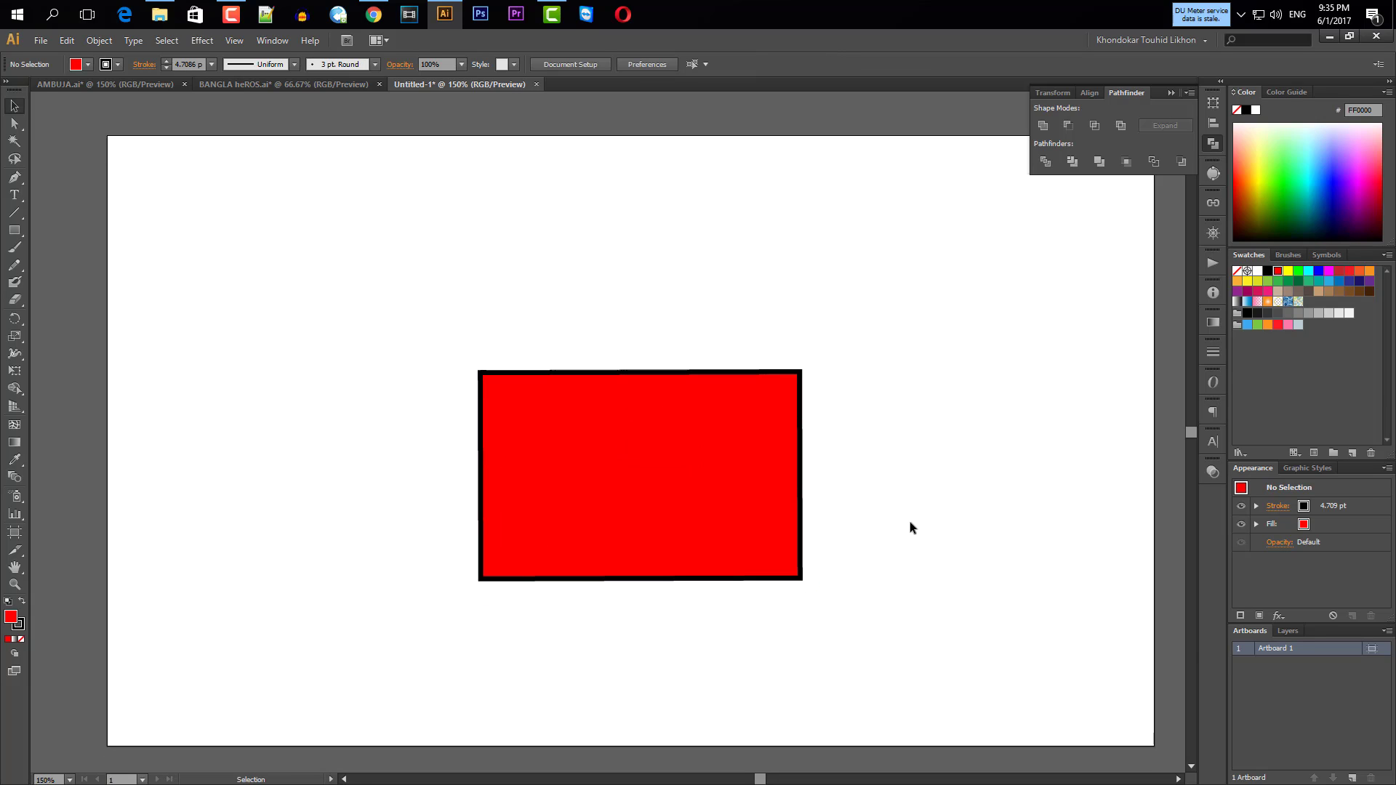
pyautogui.scroll(1, 909, 521)
pyautogui.moveTo(756, 499); pyautogui.dragTo(767, 447)
pyautogui.scroll(-1, 907, 523)
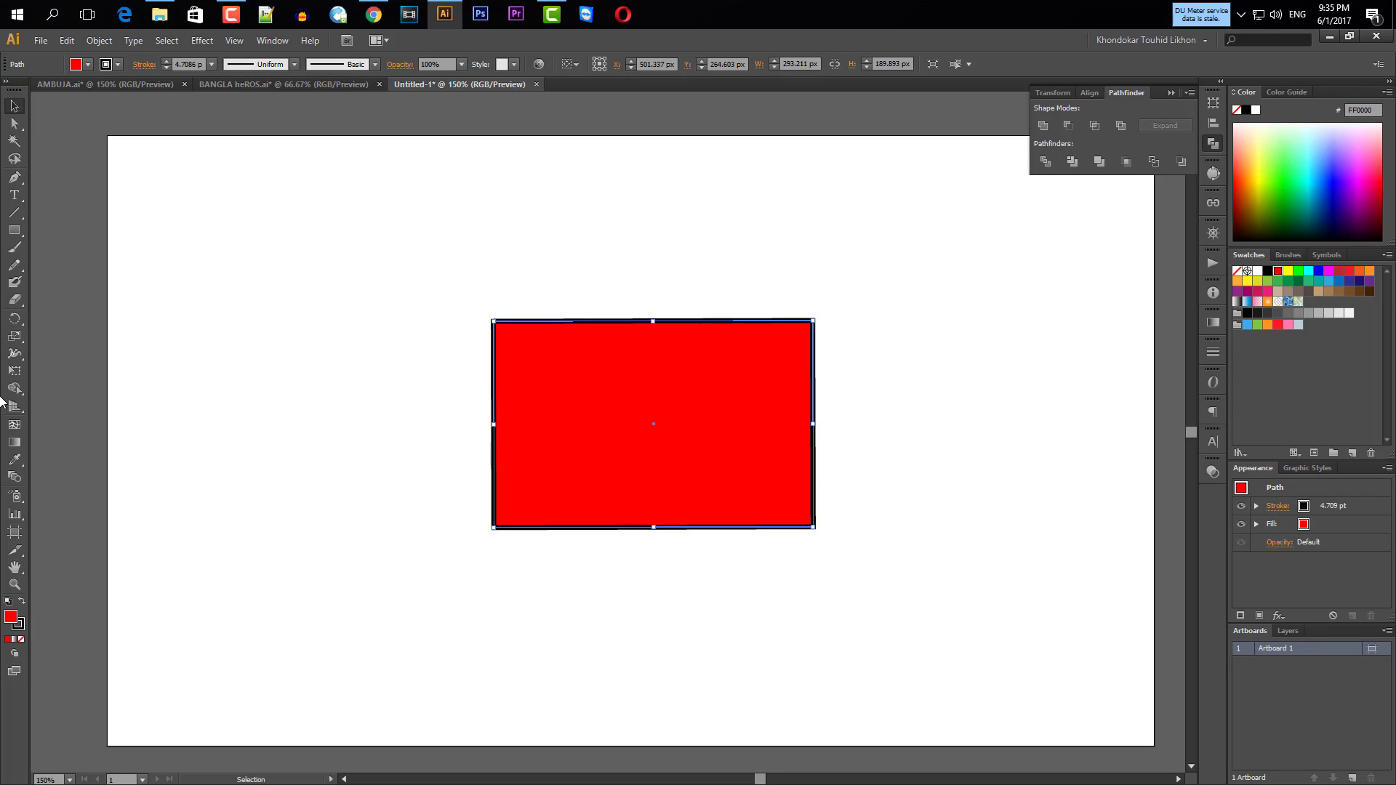
# Widen the stroke on the rectangle's upper edge near its right end to about 122 pt with the Width tool.
pyautogui.click(16, 231)
pyautogui.click(15, 231)
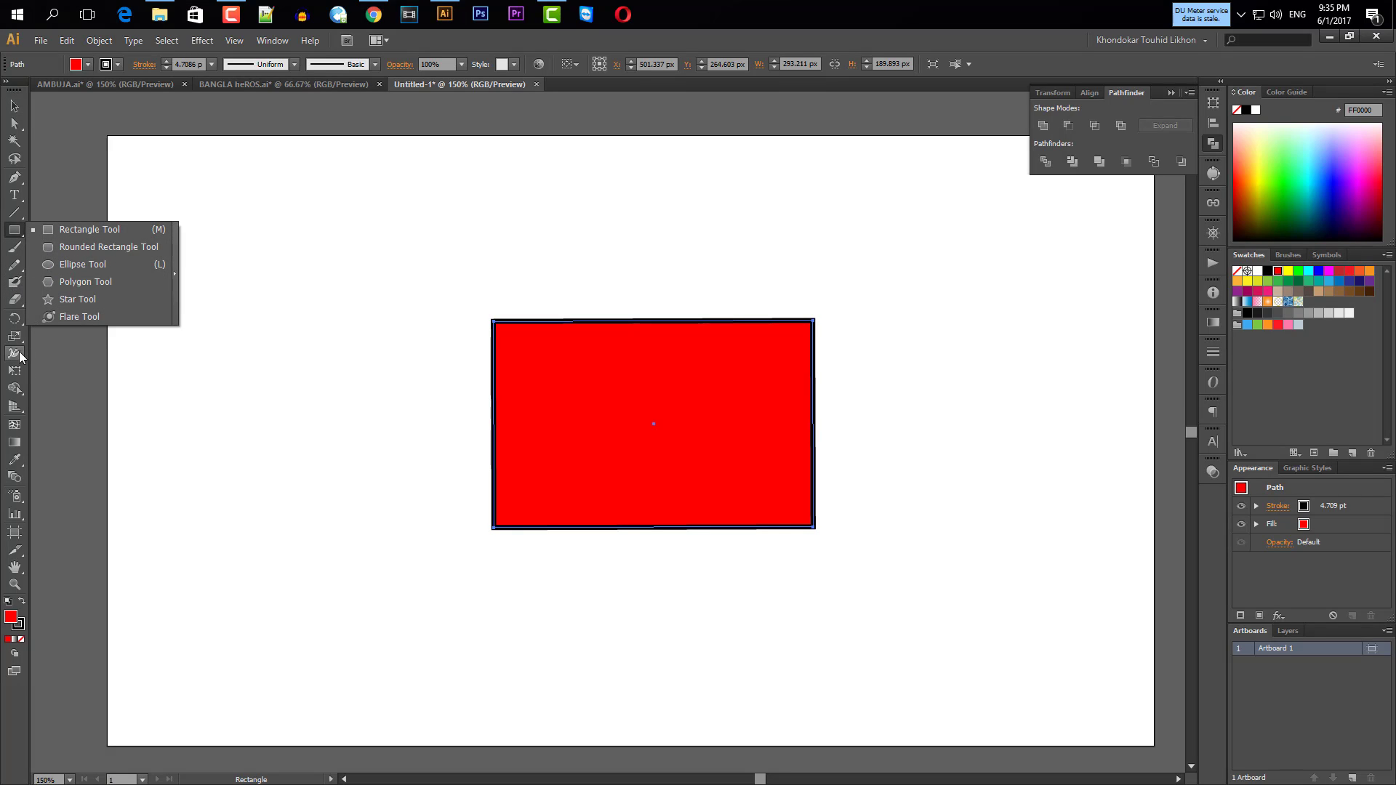
pyautogui.click(15, 354)
pyautogui.click(15, 353)
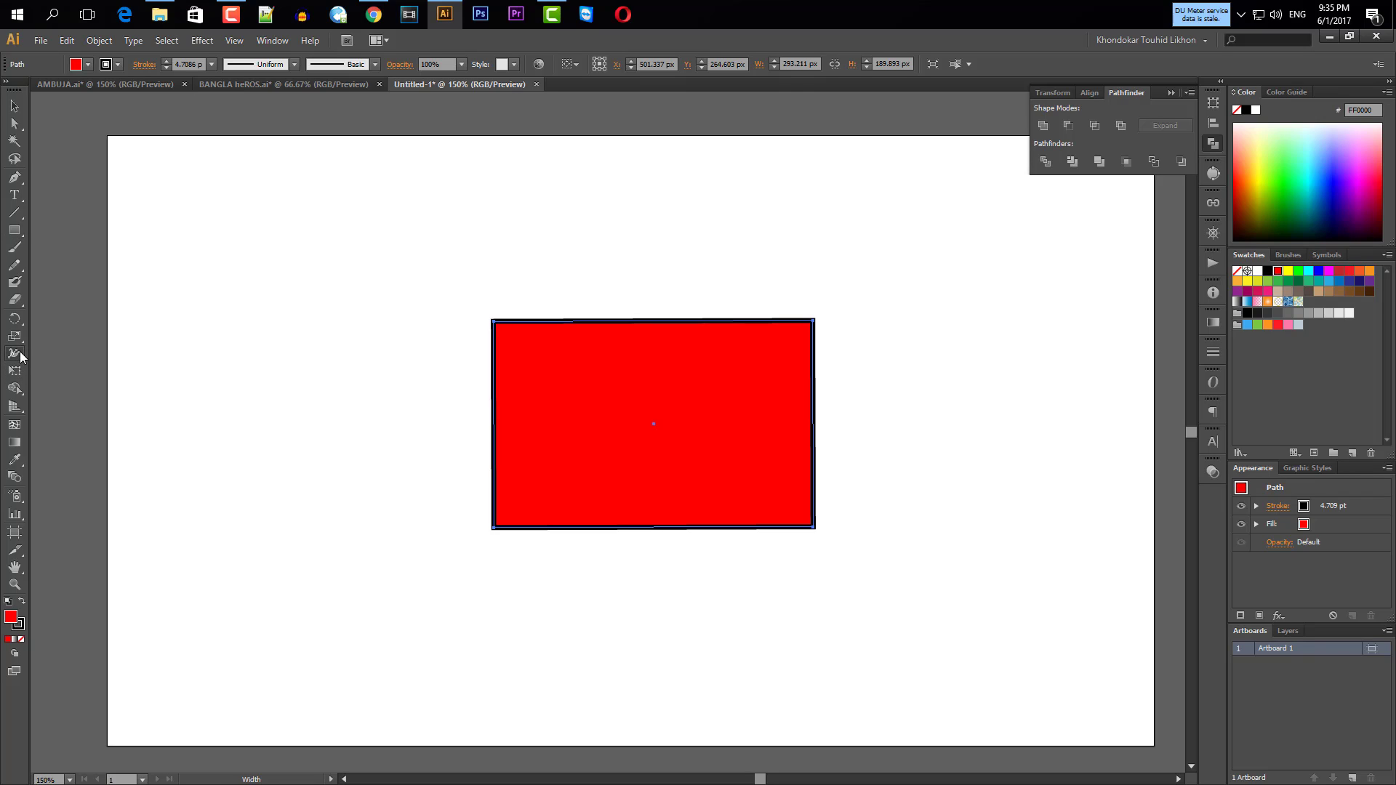
pyautogui.click(17, 354)
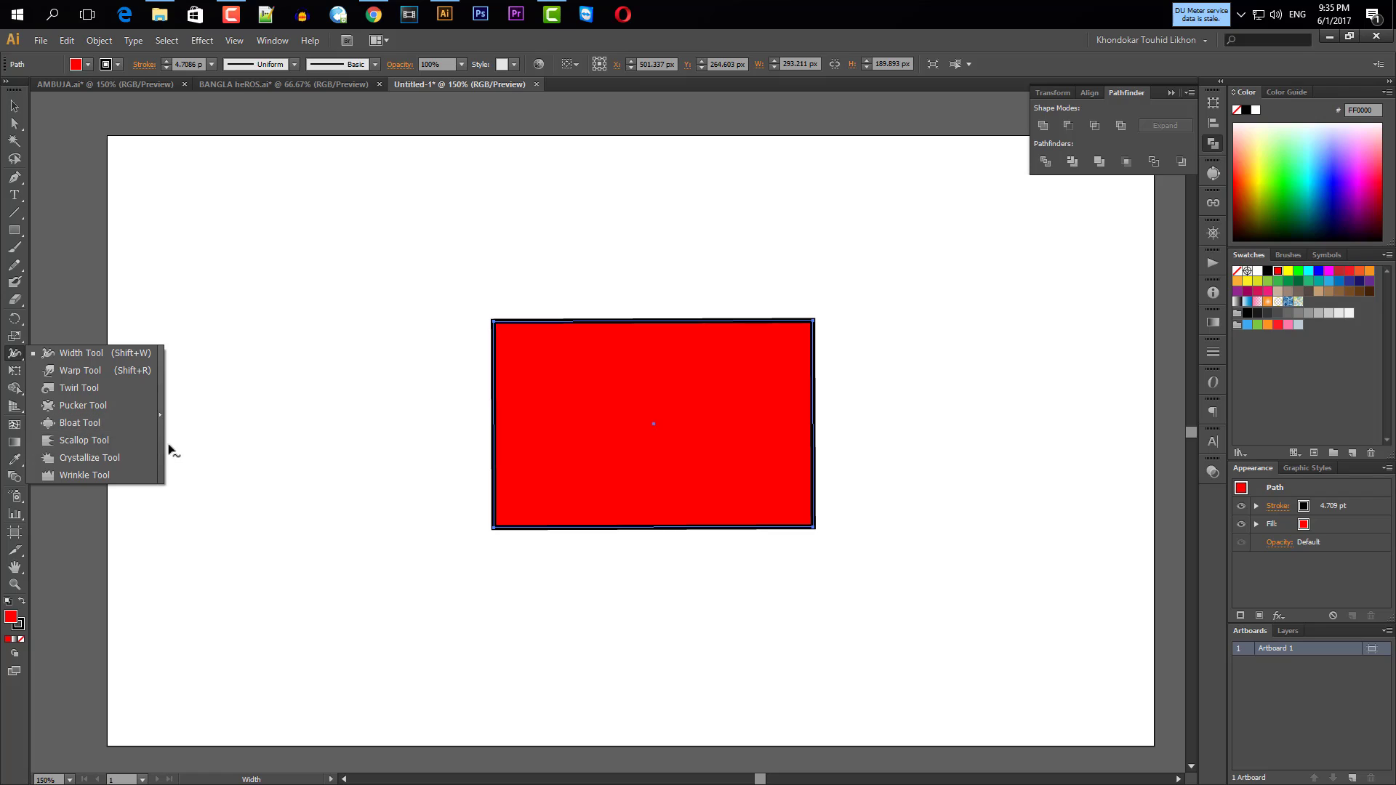
pyautogui.click(14, 106)
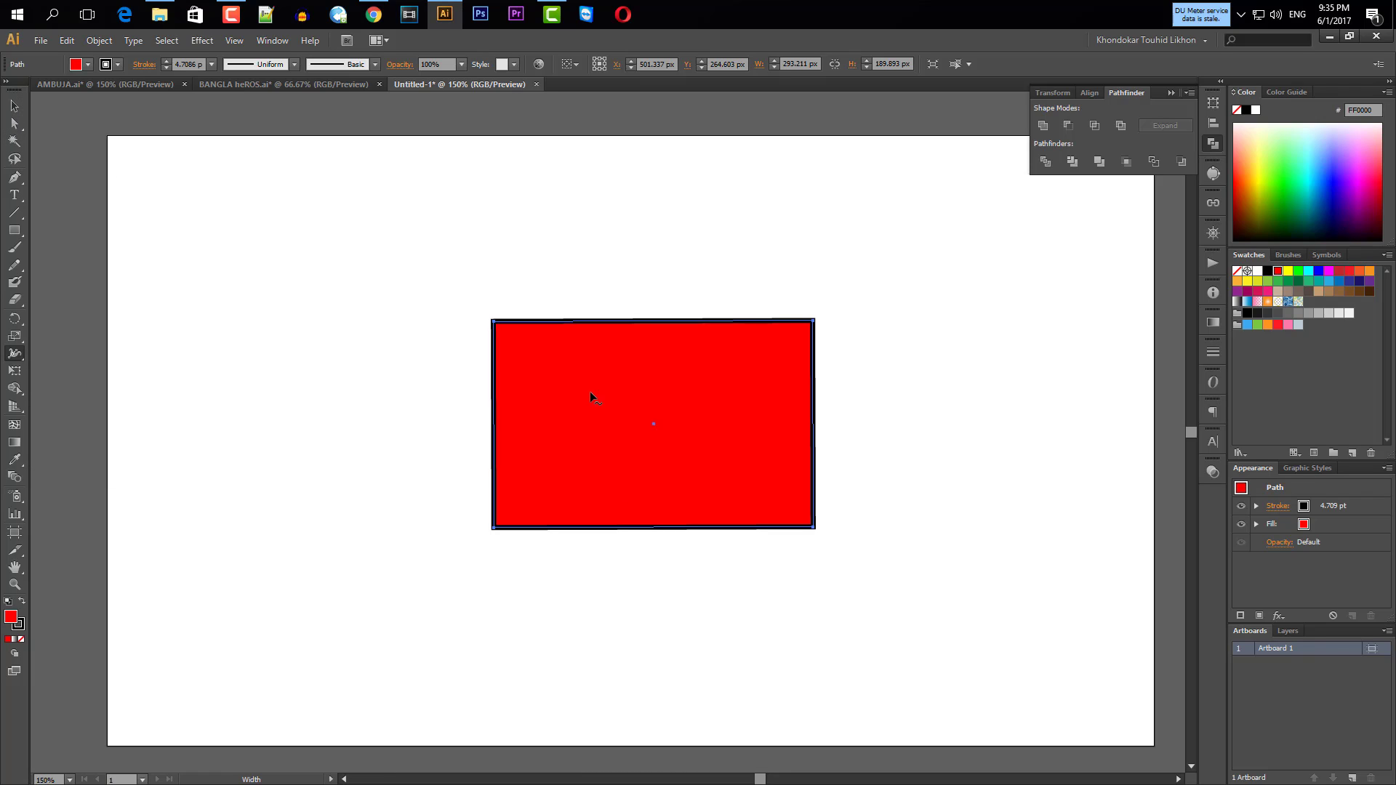
pyautogui.moveTo(778, 324); pyautogui.dragTo(781, 385)
# Select the red rectangle with the widened stroke and delete it from the artboard.
pyautogui.click(16, 107)
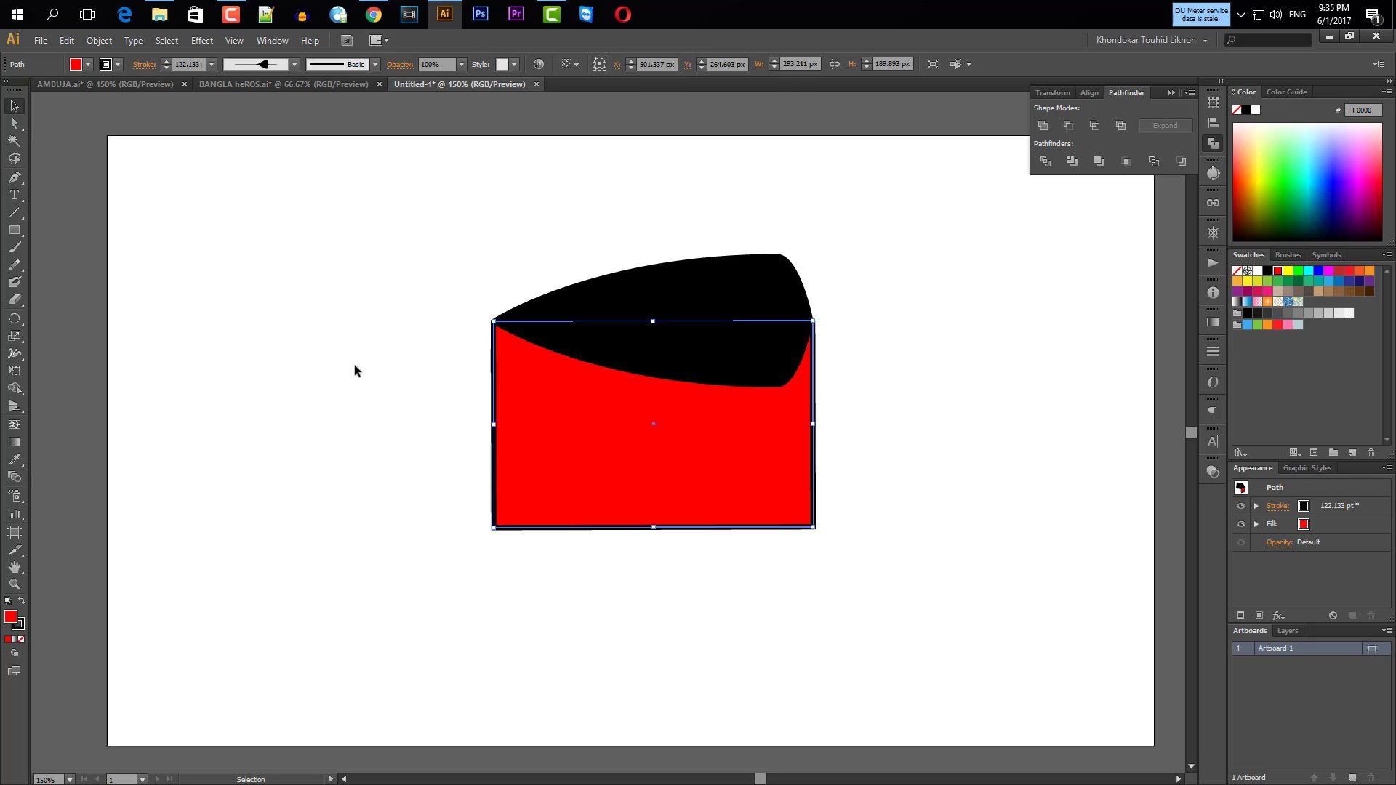
pyautogui.moveTo(380, 271); pyautogui.dragTo(862, 512)
pyautogui.press('Delete')
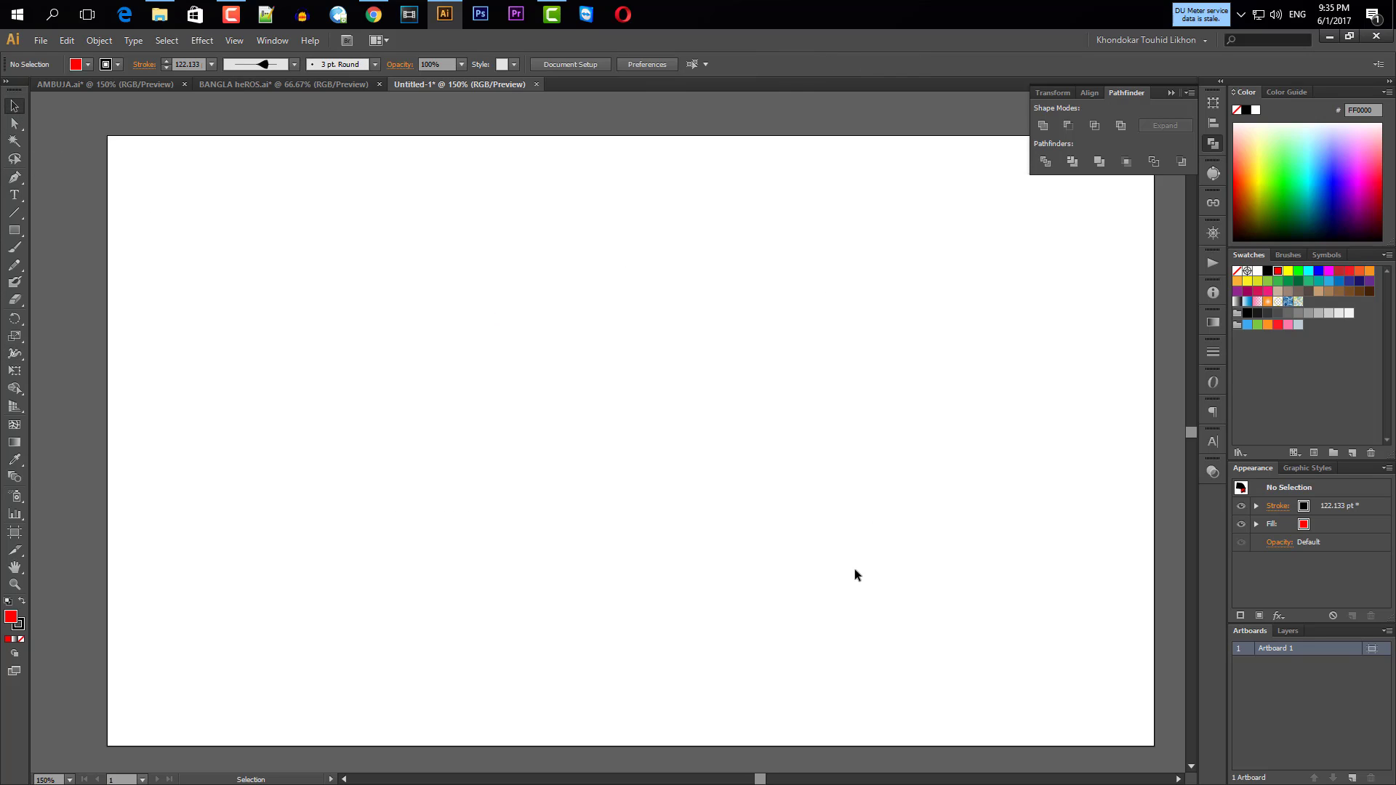
# Draw a red rectangle of about 237 x 181 px in the artboard's upper left area and remove its stroke.
pyautogui.click(14, 234)
pyautogui.moveTo(19, 242); pyautogui.dragTo(60, 235)
pyautogui.moveTo(194, 261)
pyautogui.mouseDown()
pyautogui.moveTo(344, 418)
pyautogui.moveTo(454, 458)
pyautogui.mouseUp()
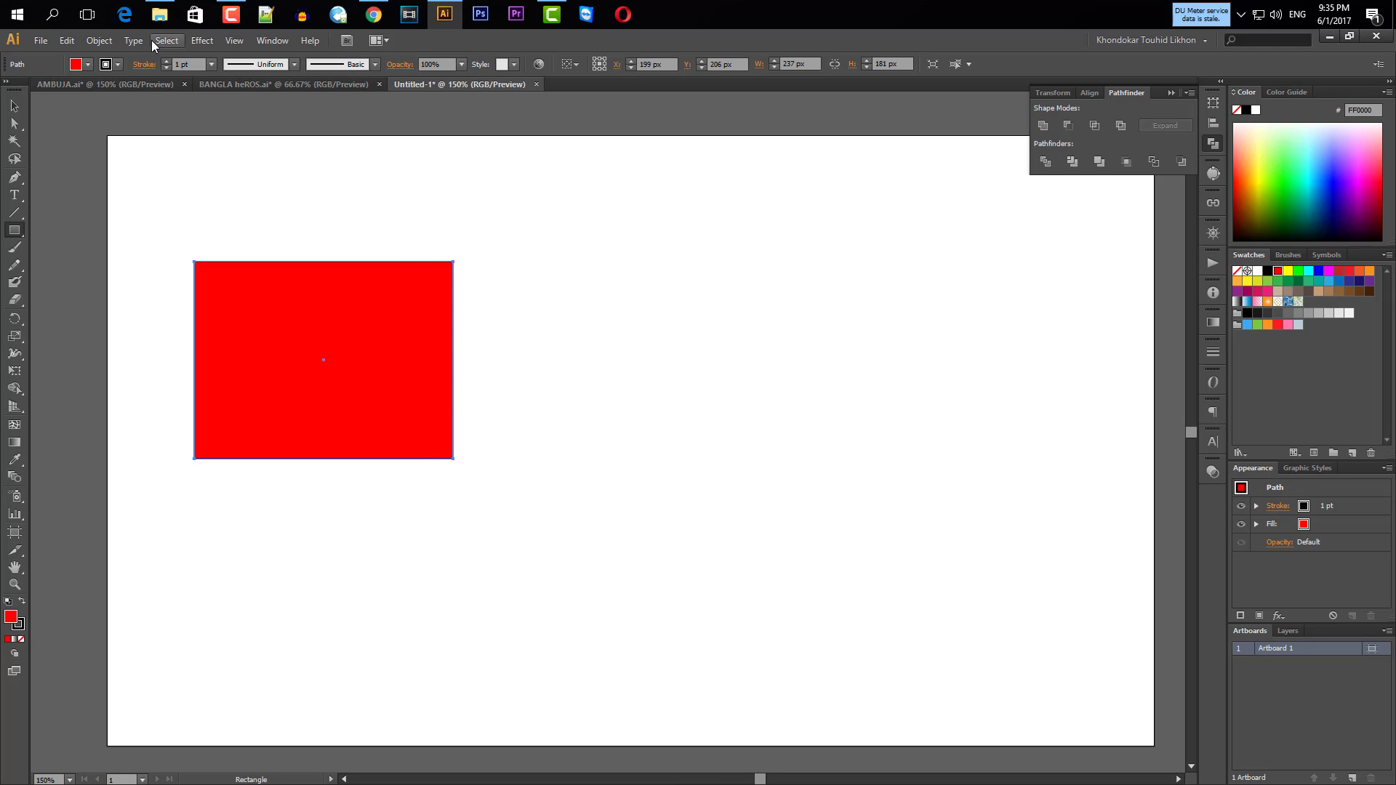
pyautogui.click(117, 64)
pyautogui.click(9, 89)
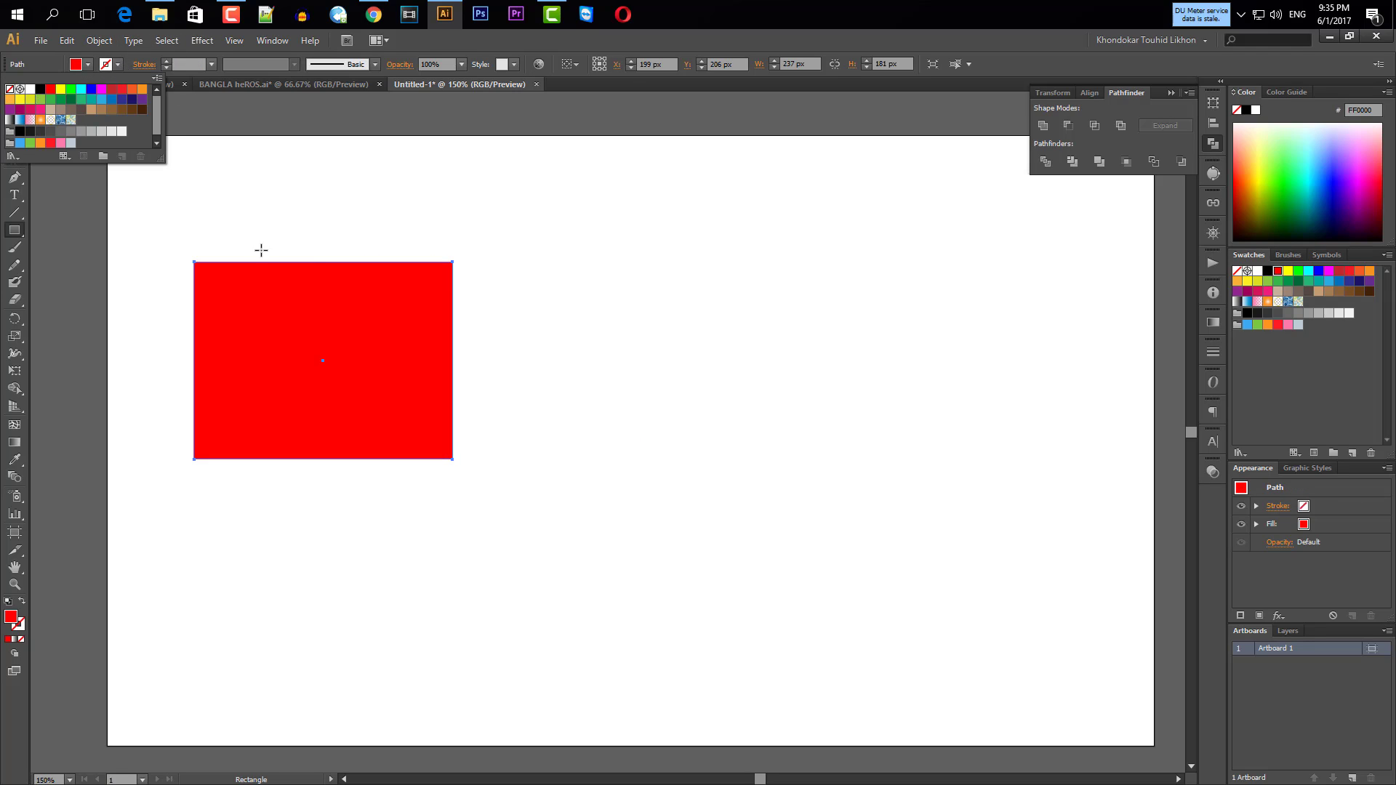
pyautogui.click(284, 234)
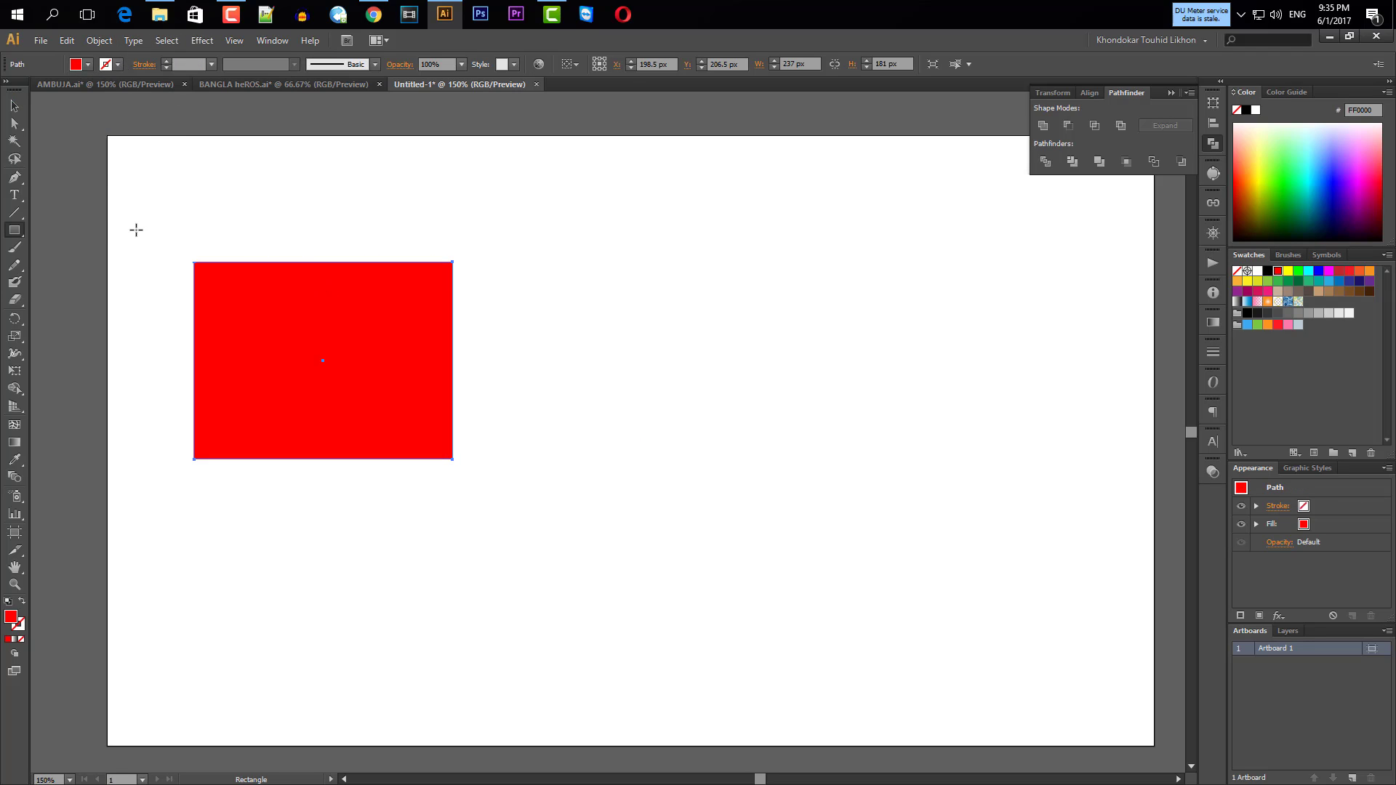
# Draw a red ellipse of about 305 x 217 px to the right of the rectangle.
pyautogui.click(15, 234)
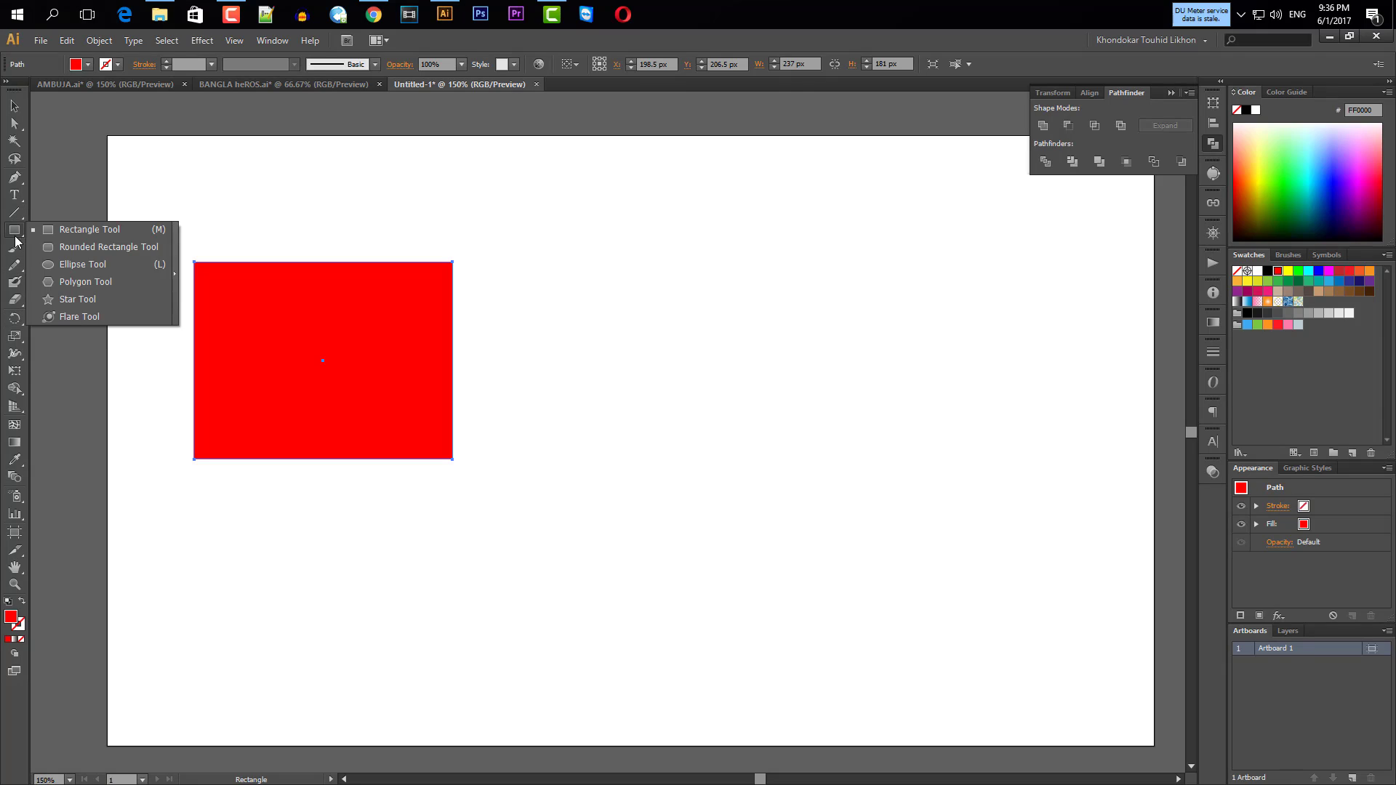
pyautogui.click(85, 265)
pyautogui.moveTo(574, 286); pyautogui.dragTo(909, 521)
pyautogui.press('v')
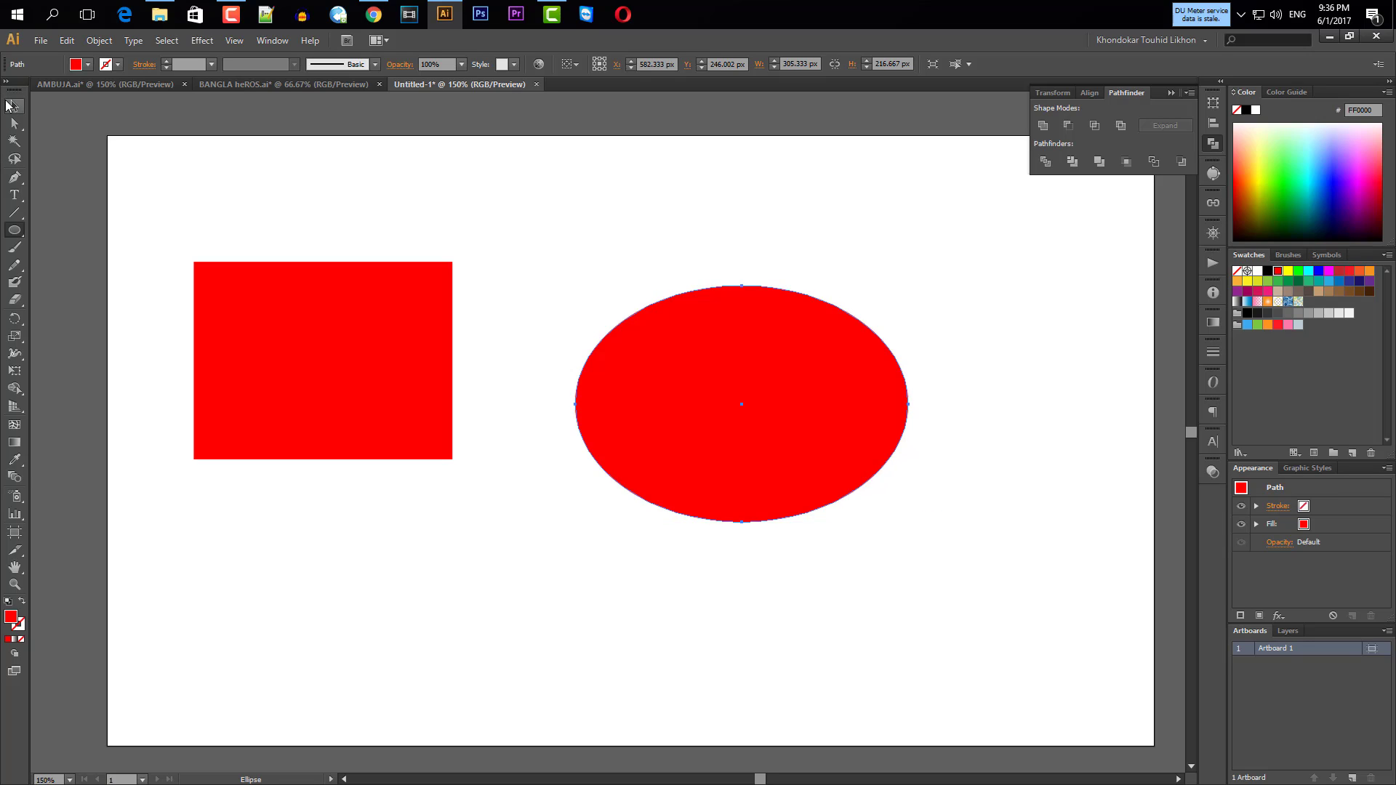
# Draw a red five-pointed star of about 223 x 234 px in the artboard's upper right corner.
pyautogui.click(13, 231)
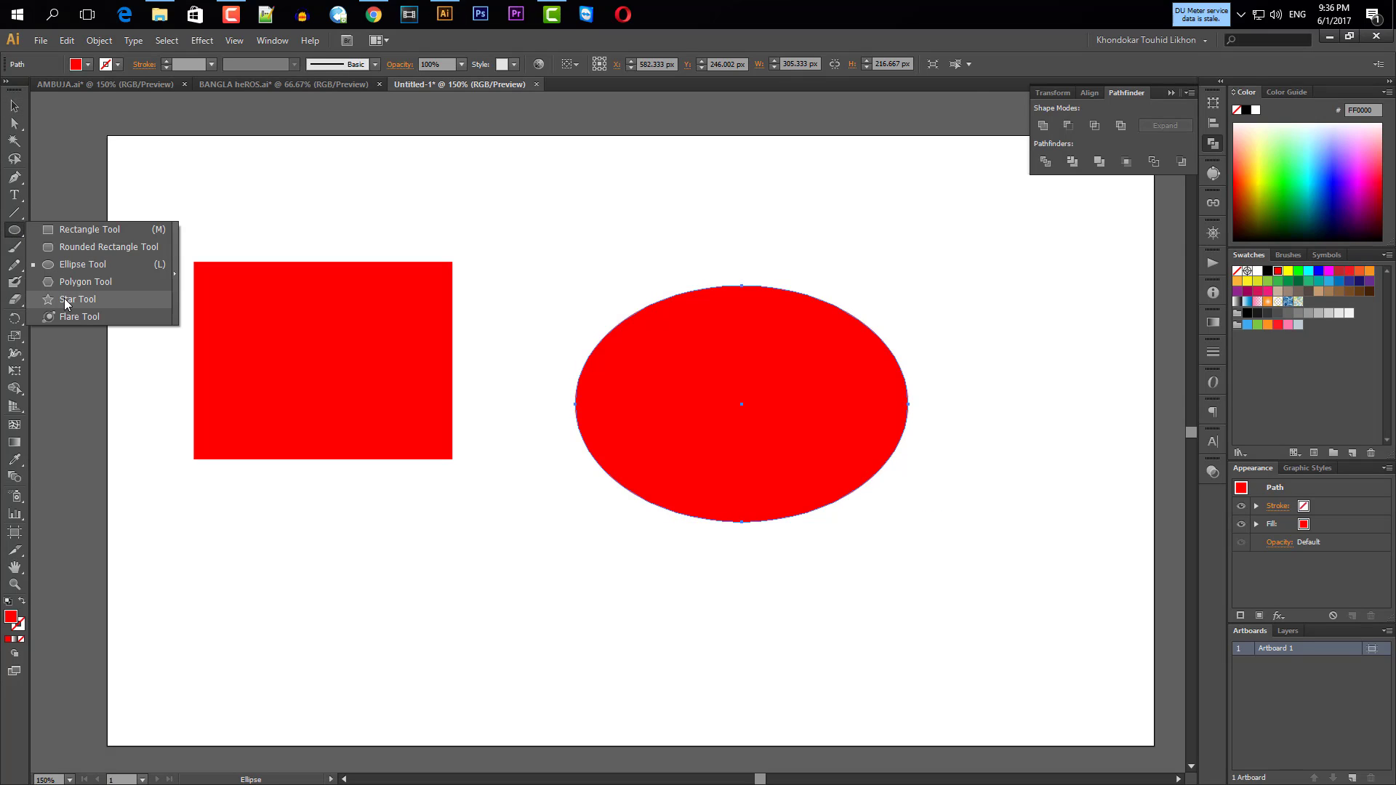
pyautogui.click(66, 301)
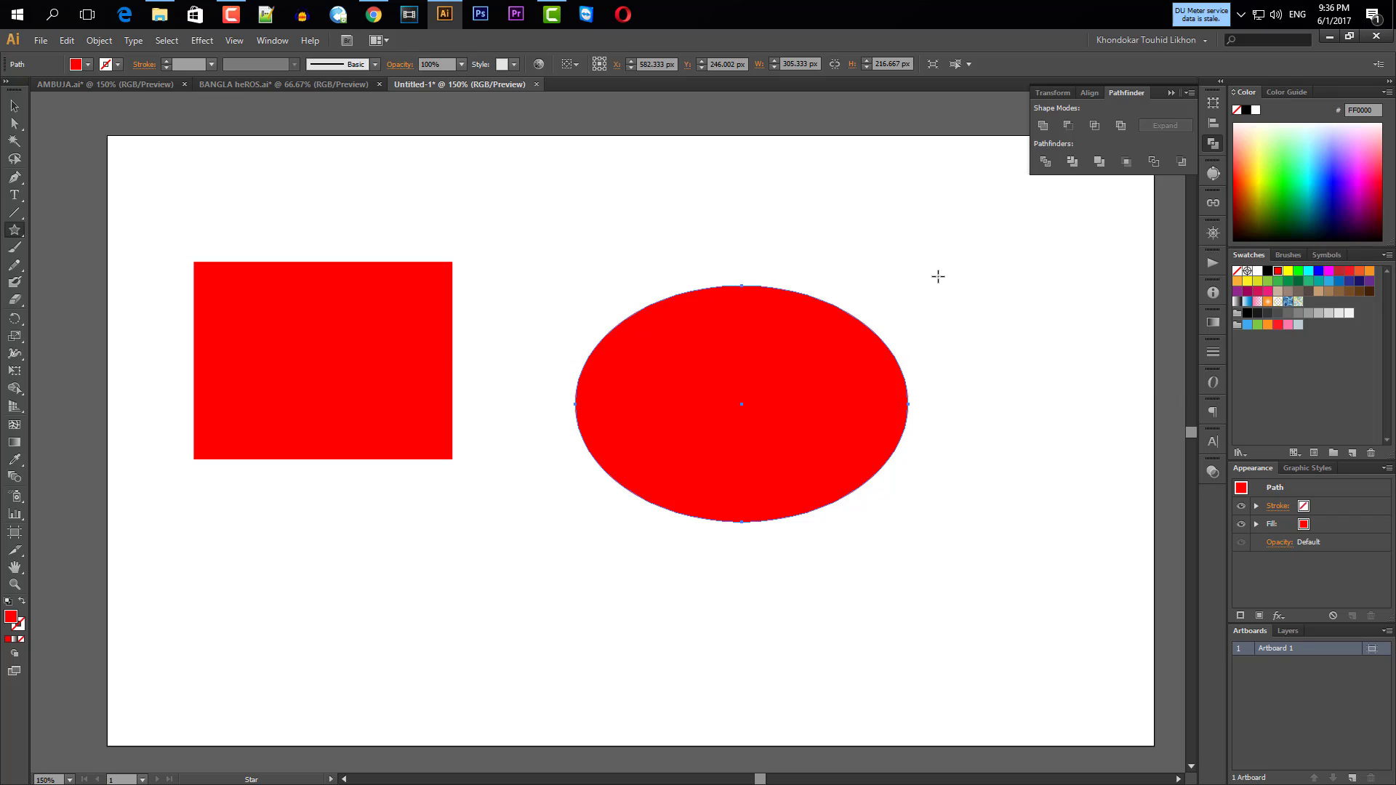
pyautogui.moveTo(971, 247); pyautogui.dragTo(1078, 329)
# Move the ellipse left and up, clear of the star, to about X 487 px, Y 224 px.
pyautogui.click(11, 106)
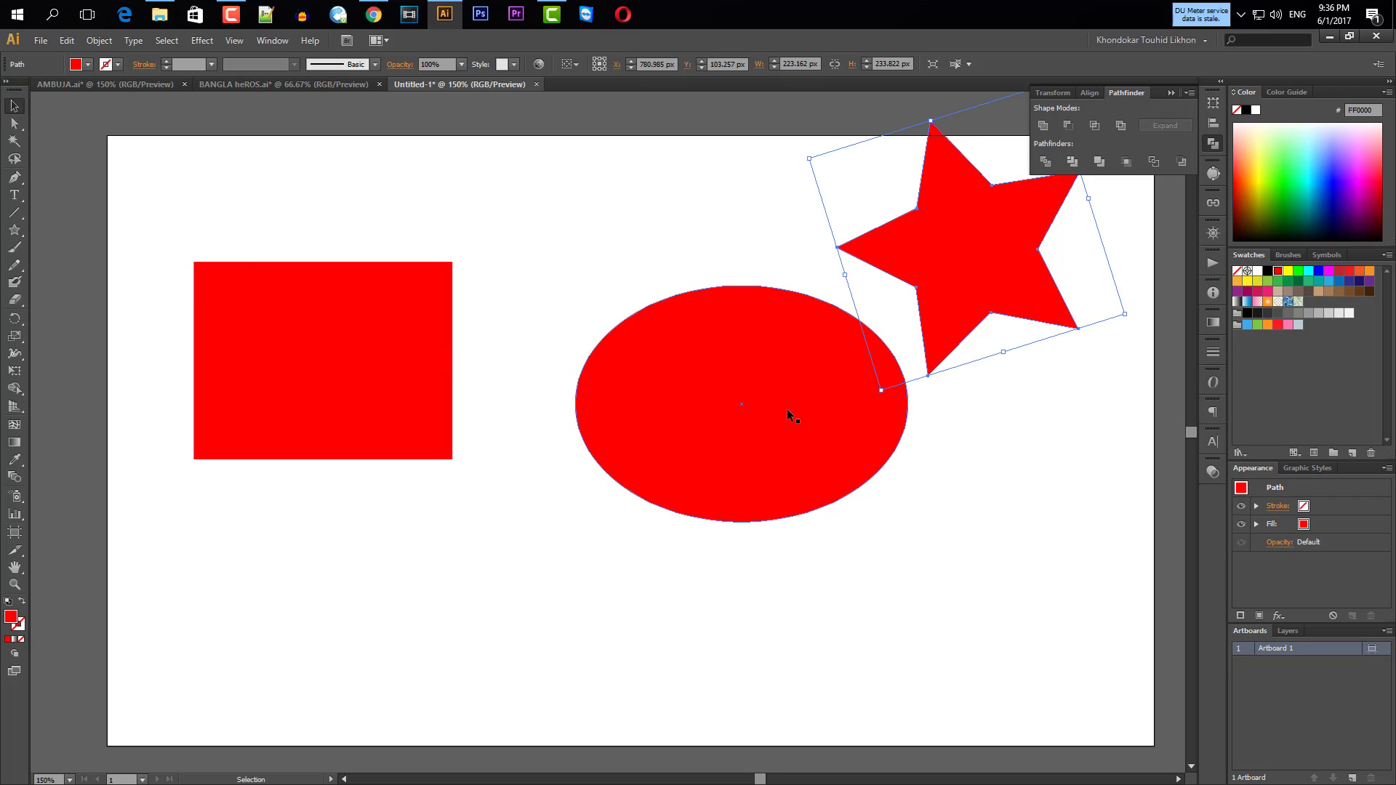
pyautogui.moveTo(800, 418); pyautogui.dragTo(699, 398)
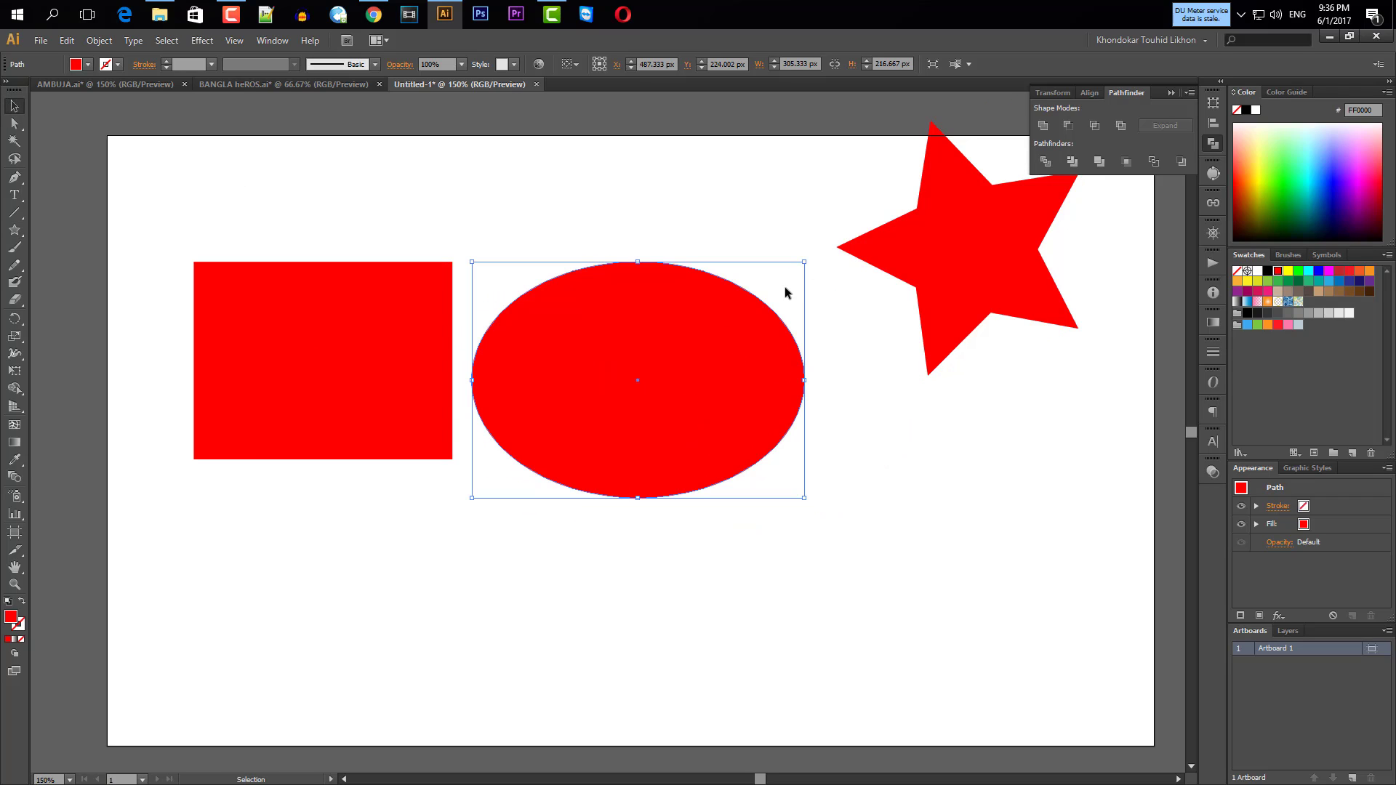
# Scale the red ellipse down proportionally to about 178 x 127 px and move it level with the rectangle's centre, to about X 451 px, Y 206 px.
pyautogui.moveTo(806, 262); pyautogui.dragTo(668, 360)
pyautogui.moveTo(619, 404); pyautogui.dragTo(647, 335)
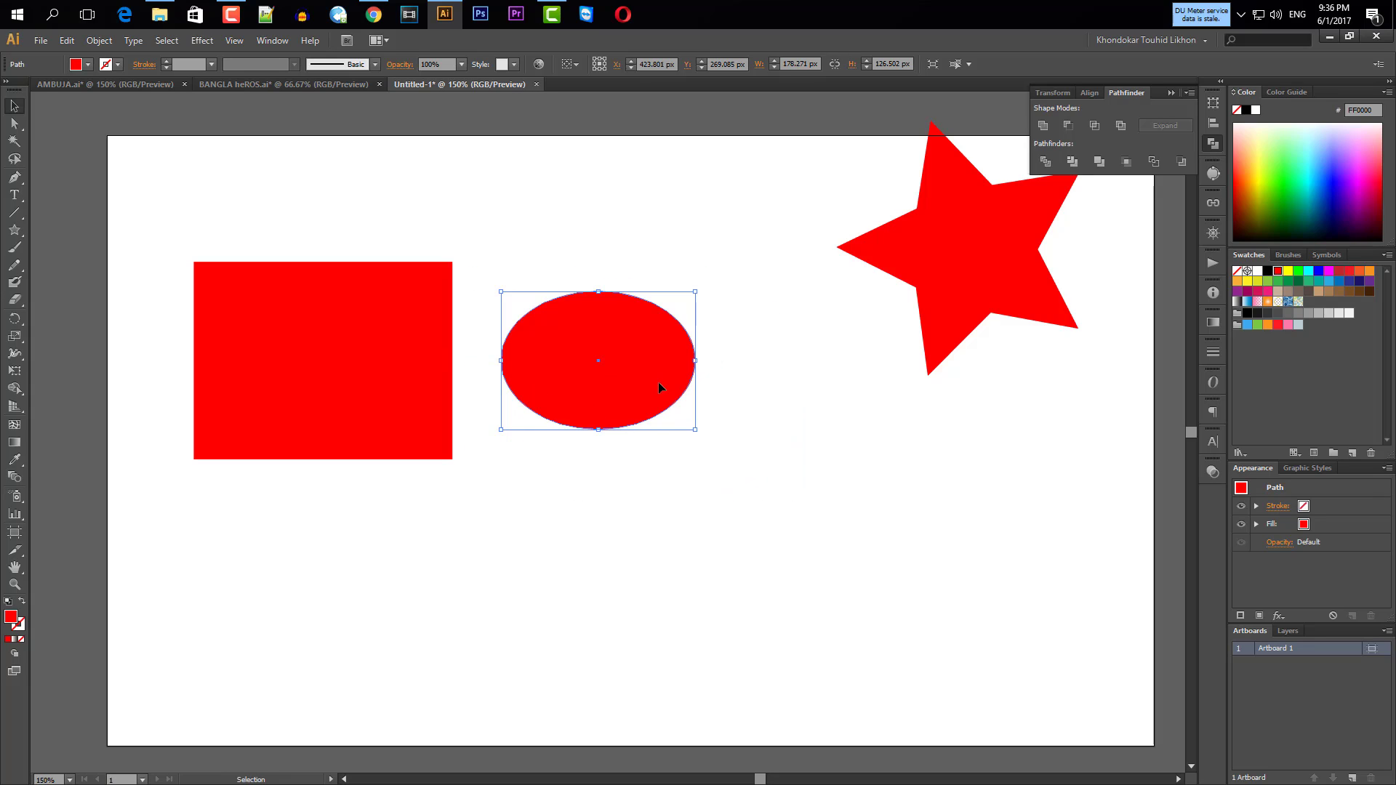
# Move the star down and left beside the ellipse and rotate it upright, at about X 701 px, Y 196 px.
pyautogui.moveTo(978, 303); pyautogui.dragTo(884, 413)
pyautogui.moveTo(1037, 430); pyautogui.dragTo(991, 487)
pyautogui.click(1040, 391)
pyautogui.click(931, 456)
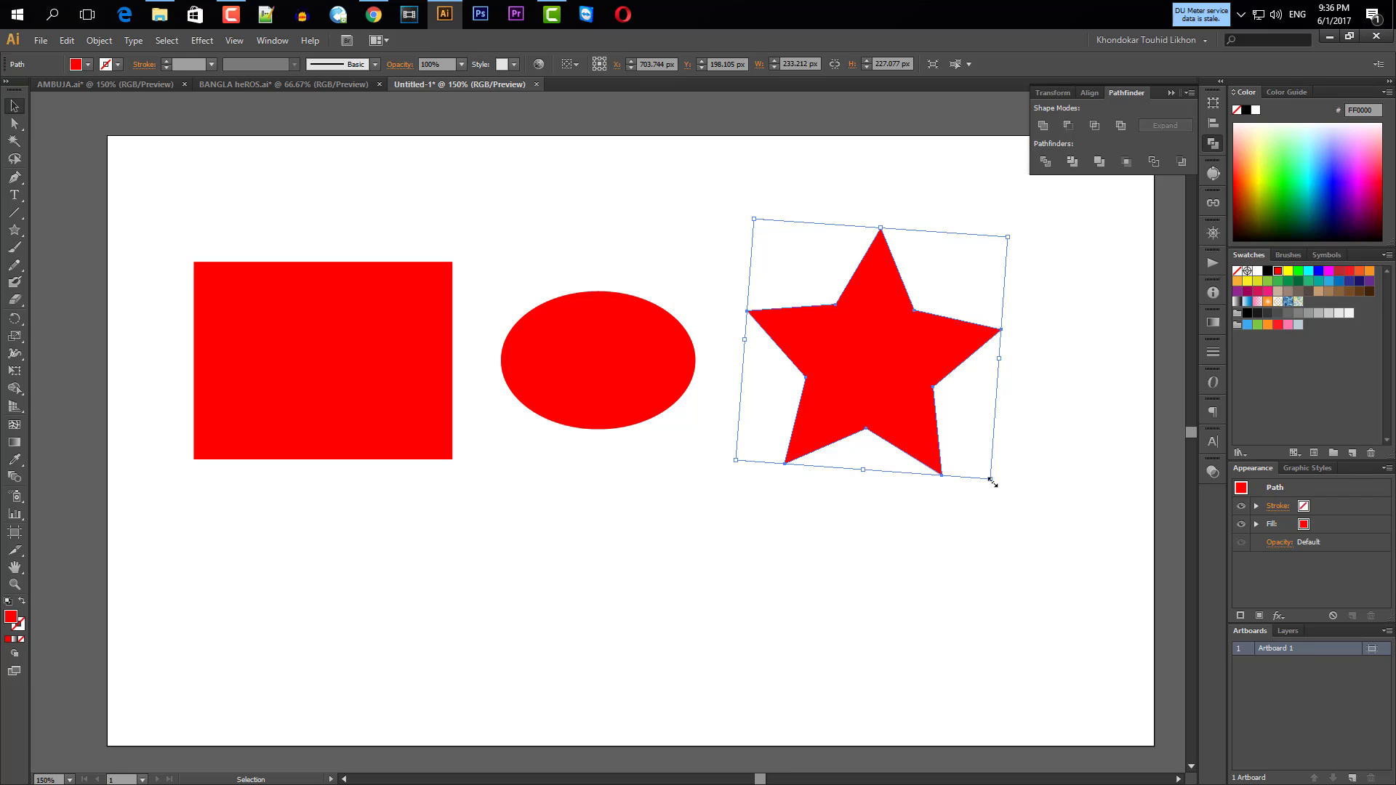
pyautogui.moveTo(995, 485); pyautogui.dragTo(1018, 486)
pyautogui.click(948, 528)
# Fill the rectangle with blue (2200DF) and the star with green (00AB12).
pyautogui.click(322, 343)
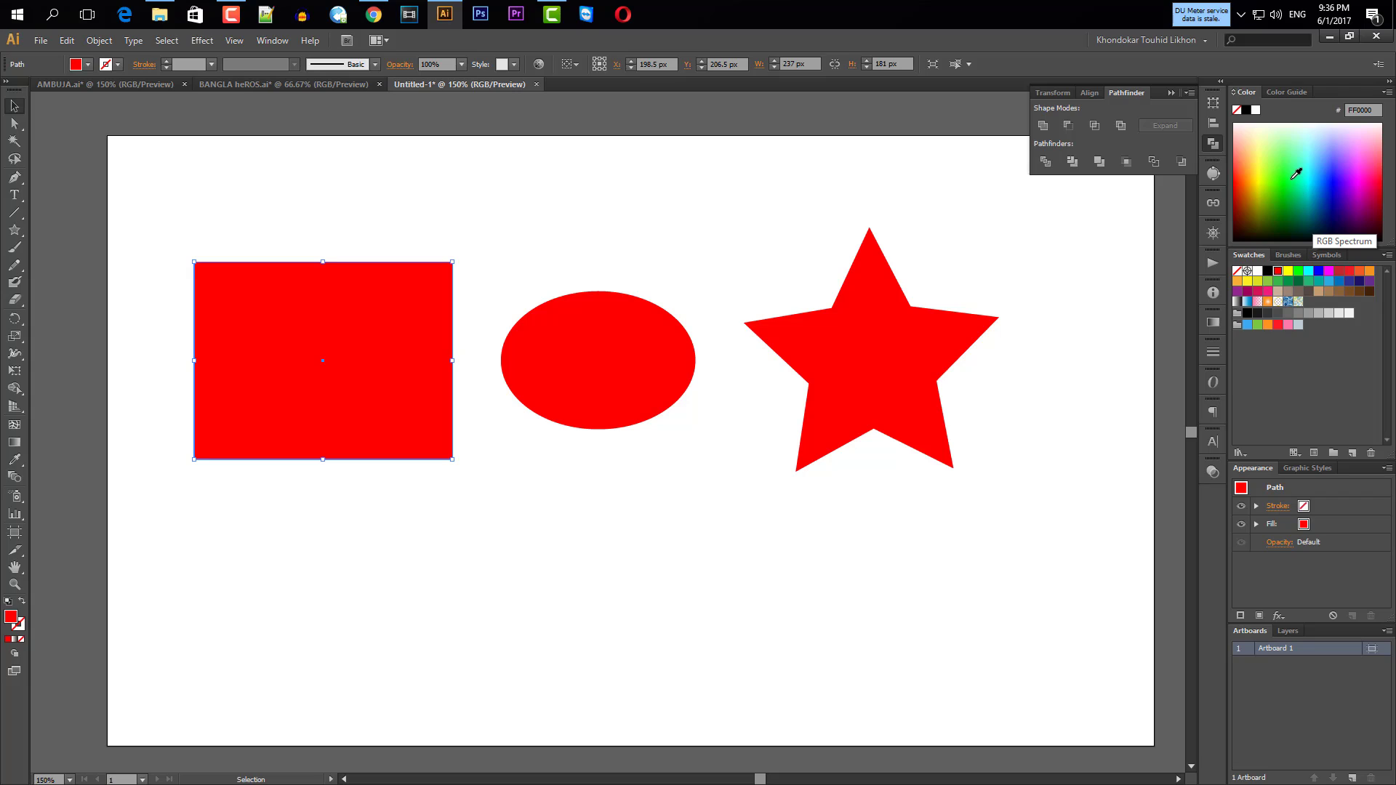
pyautogui.click(1339, 182)
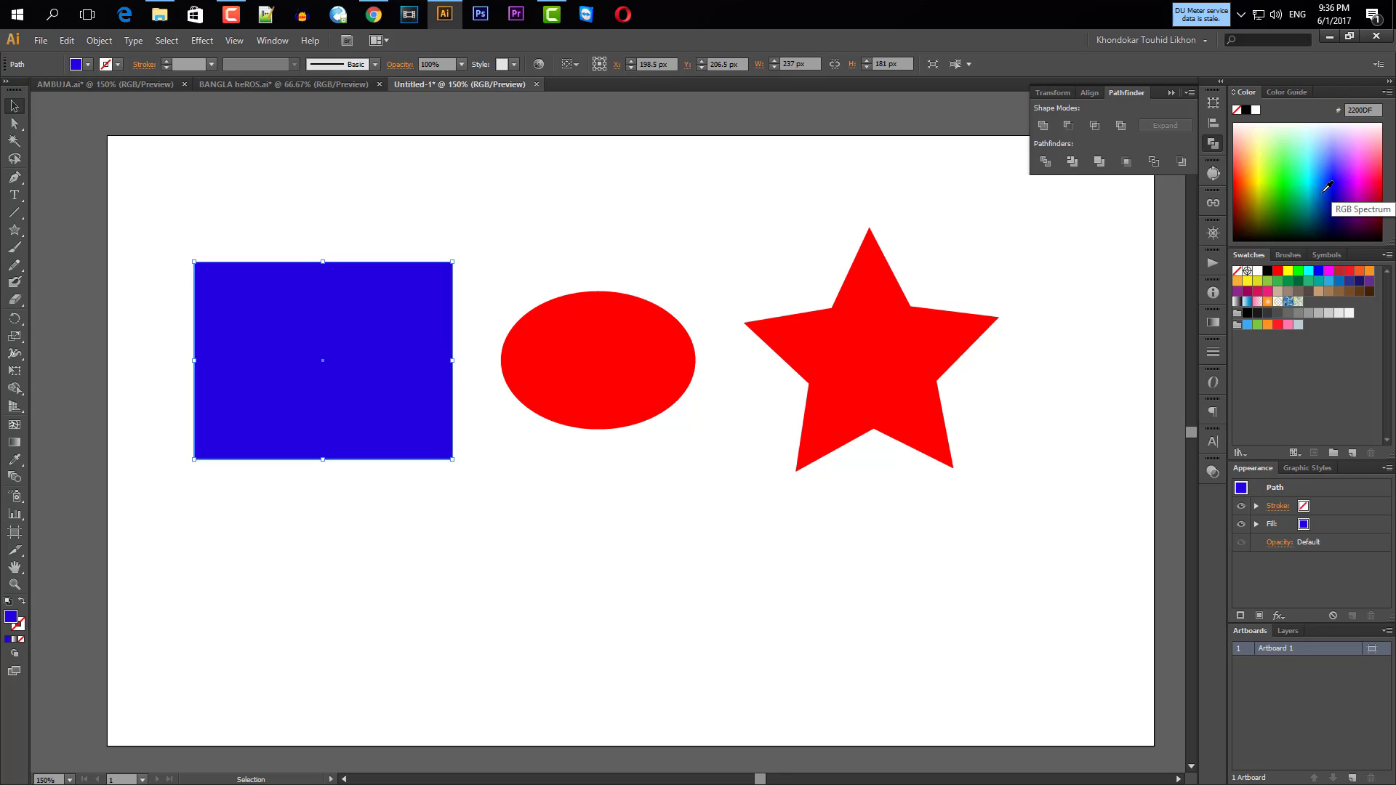
pyautogui.click(603, 355)
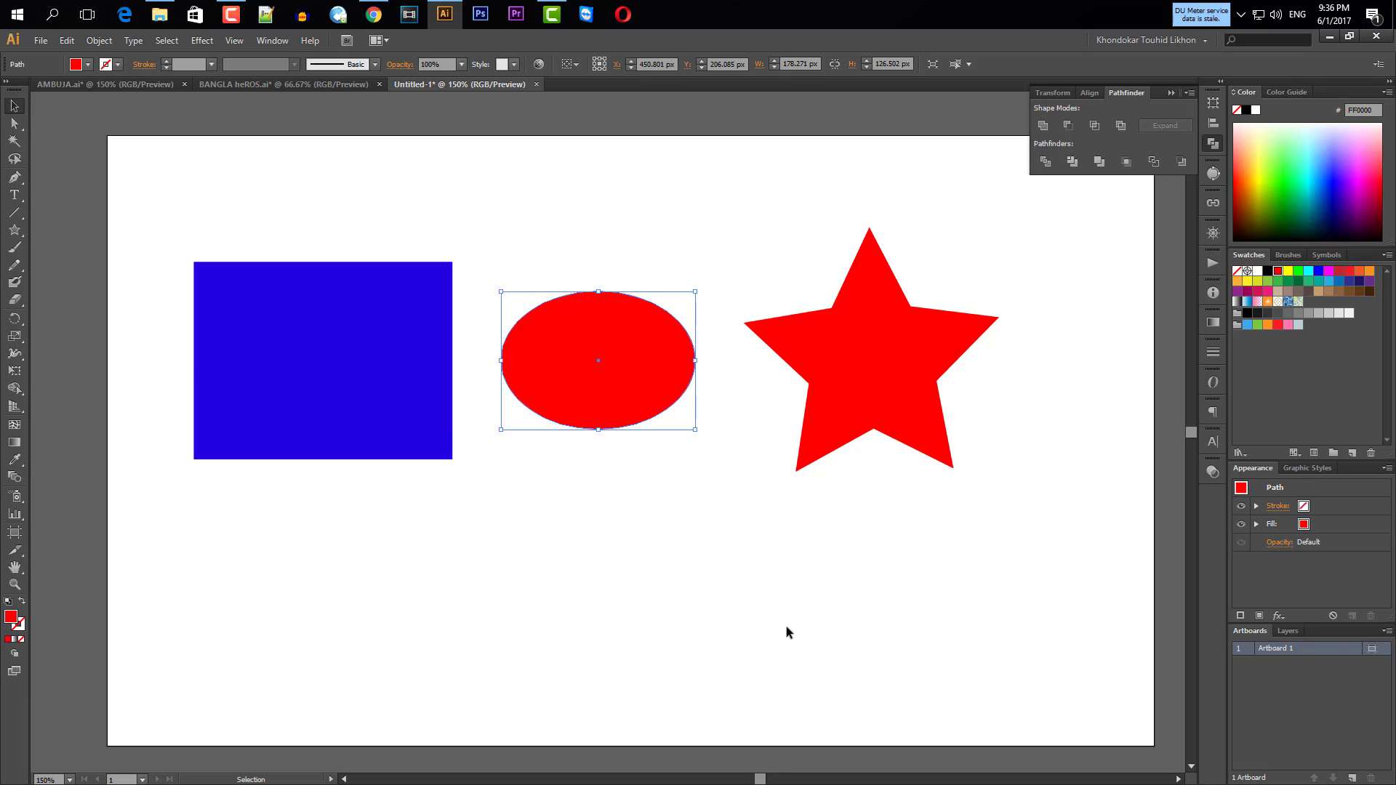
pyautogui.click(785, 626)
pyautogui.click(866, 407)
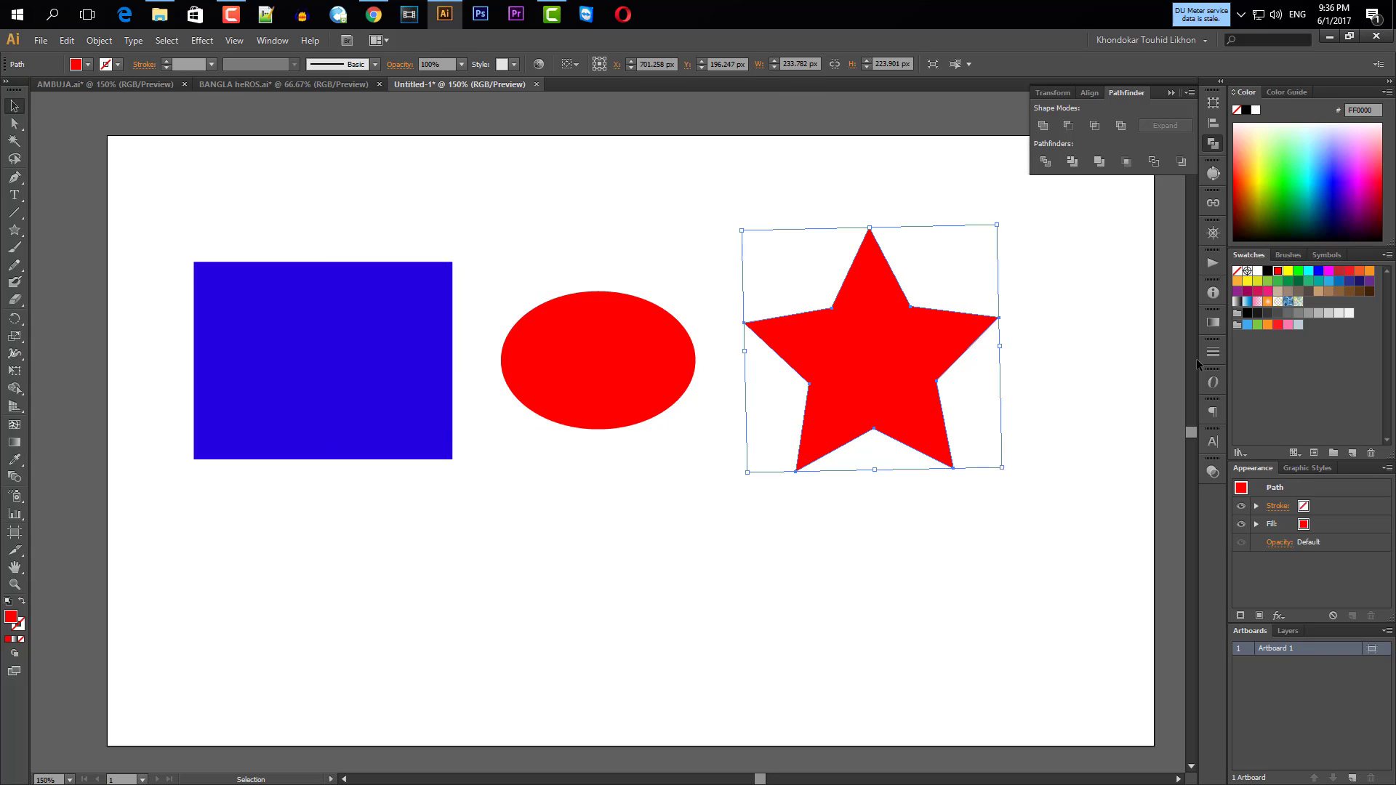
pyautogui.click(1286, 203)
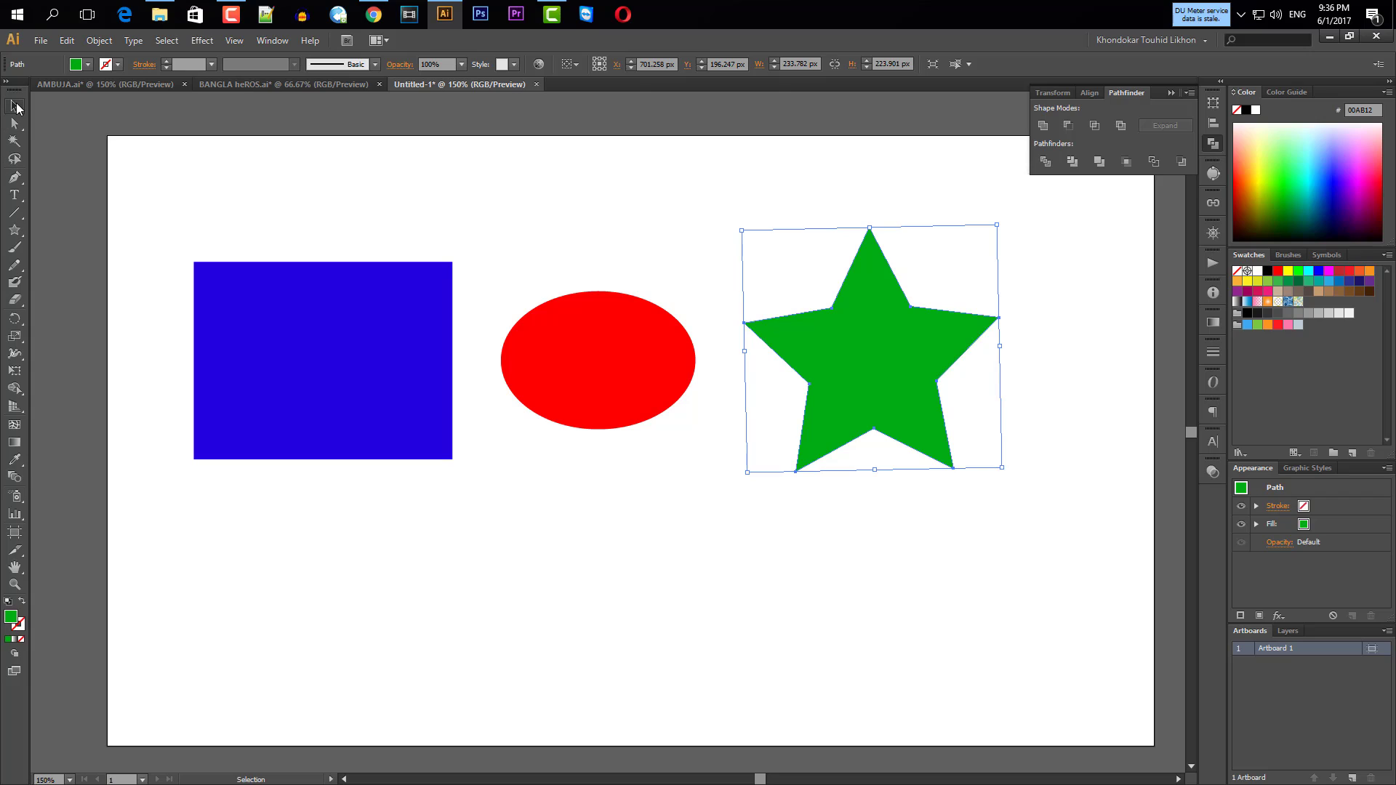
pyautogui.click(655, 539)
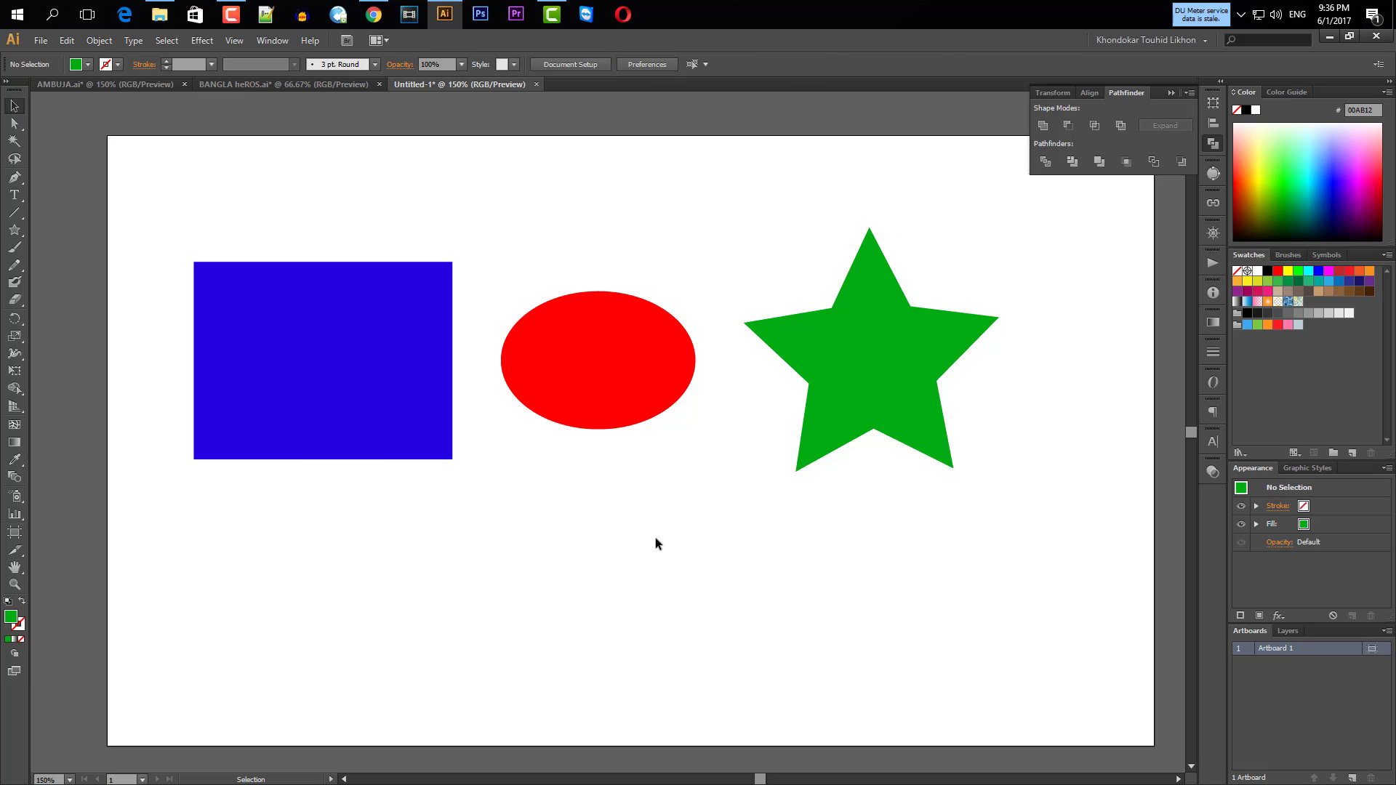
# Nudge the ellipse right to about X 455 px and detach the Width tool group as a floating palette above it.
pyautogui.moveTo(617, 393); pyautogui.dragTo(625, 365)
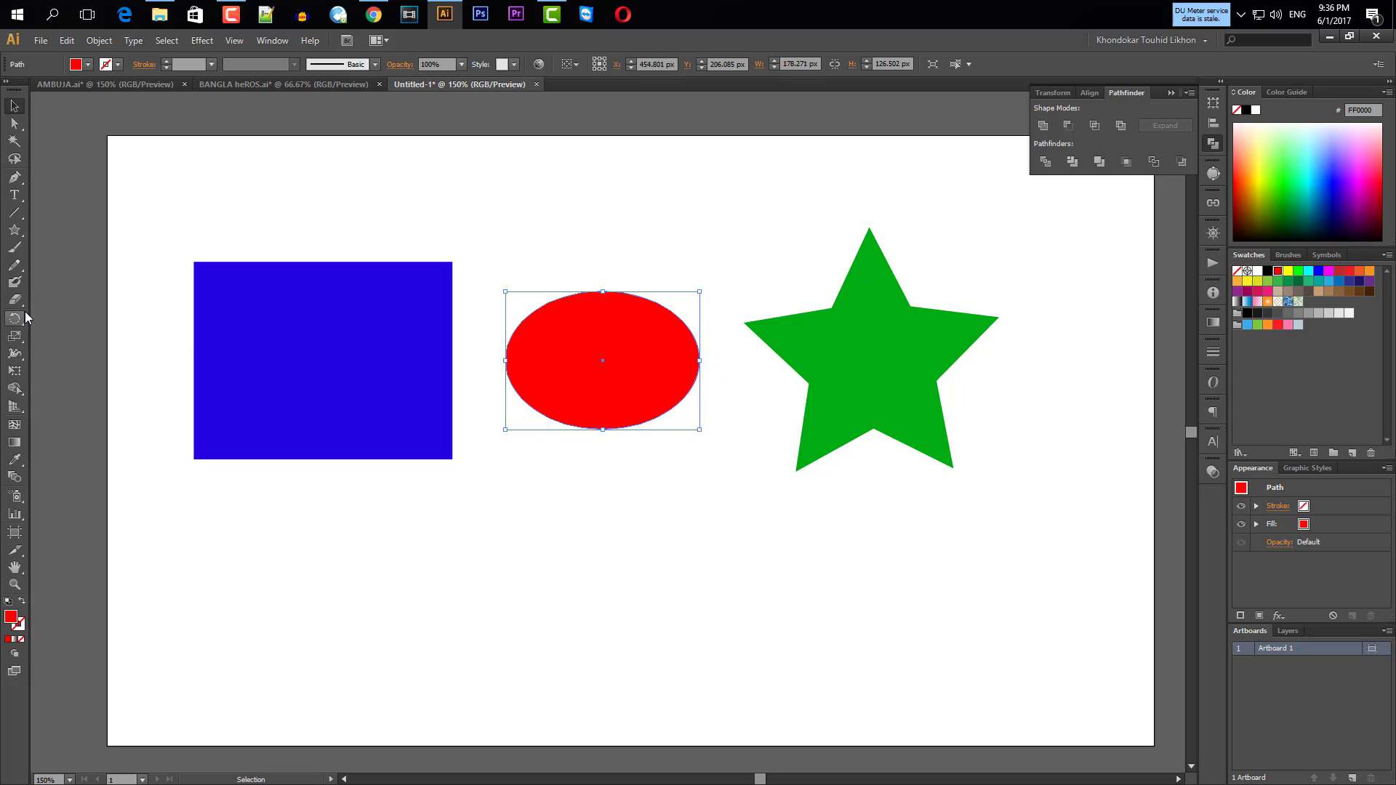
pyautogui.click(15, 355)
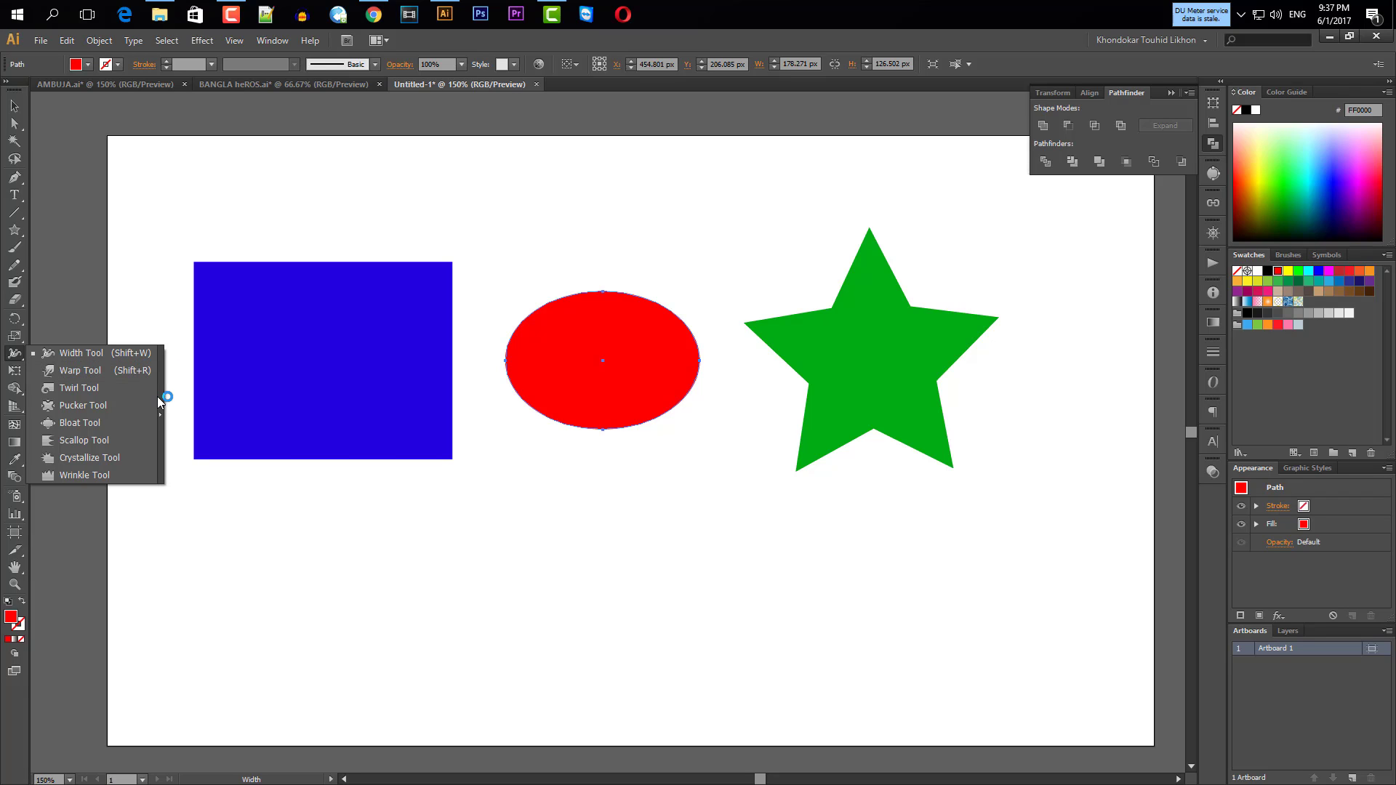
pyautogui.click(13, 355)
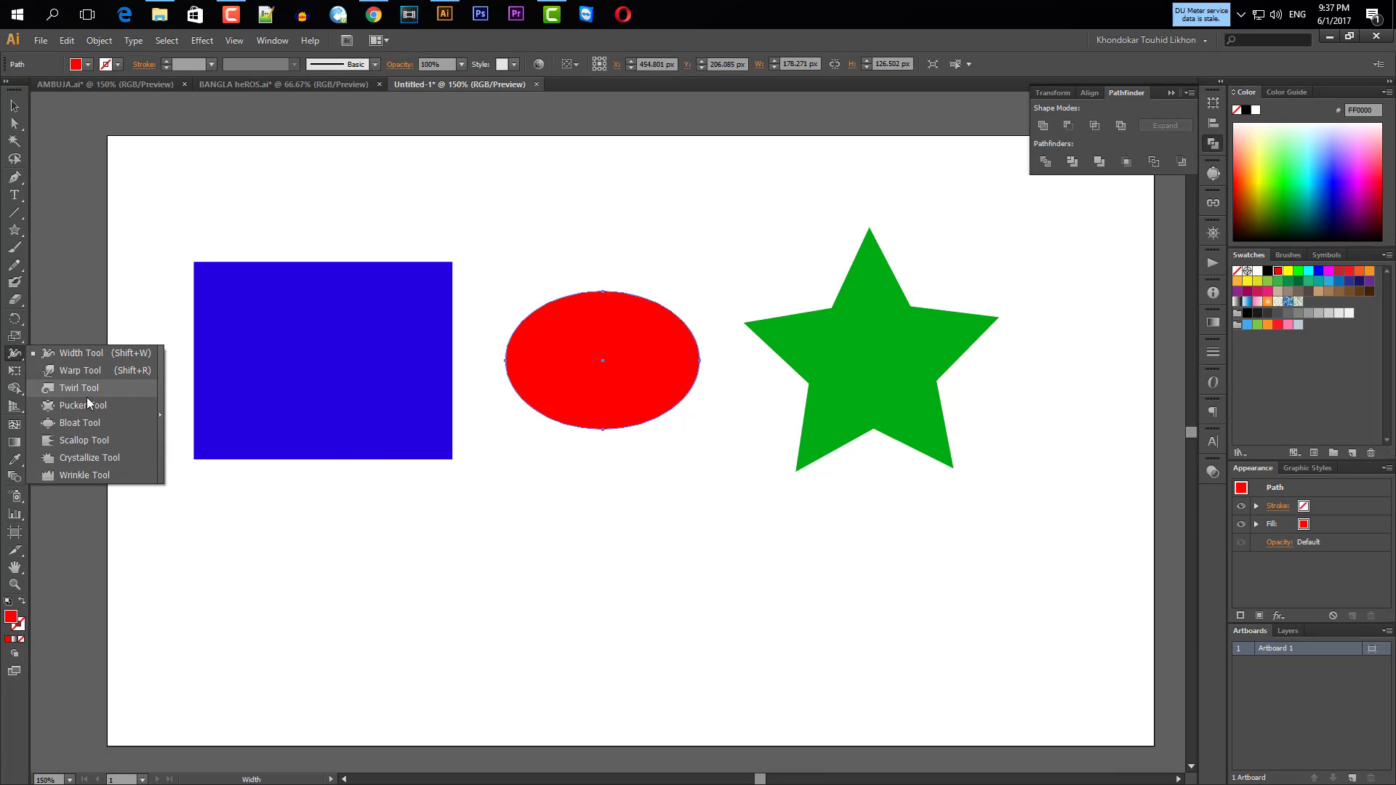
pyautogui.click(161, 418)
pyautogui.moveTo(125, 362); pyautogui.dragTo(625, 178)
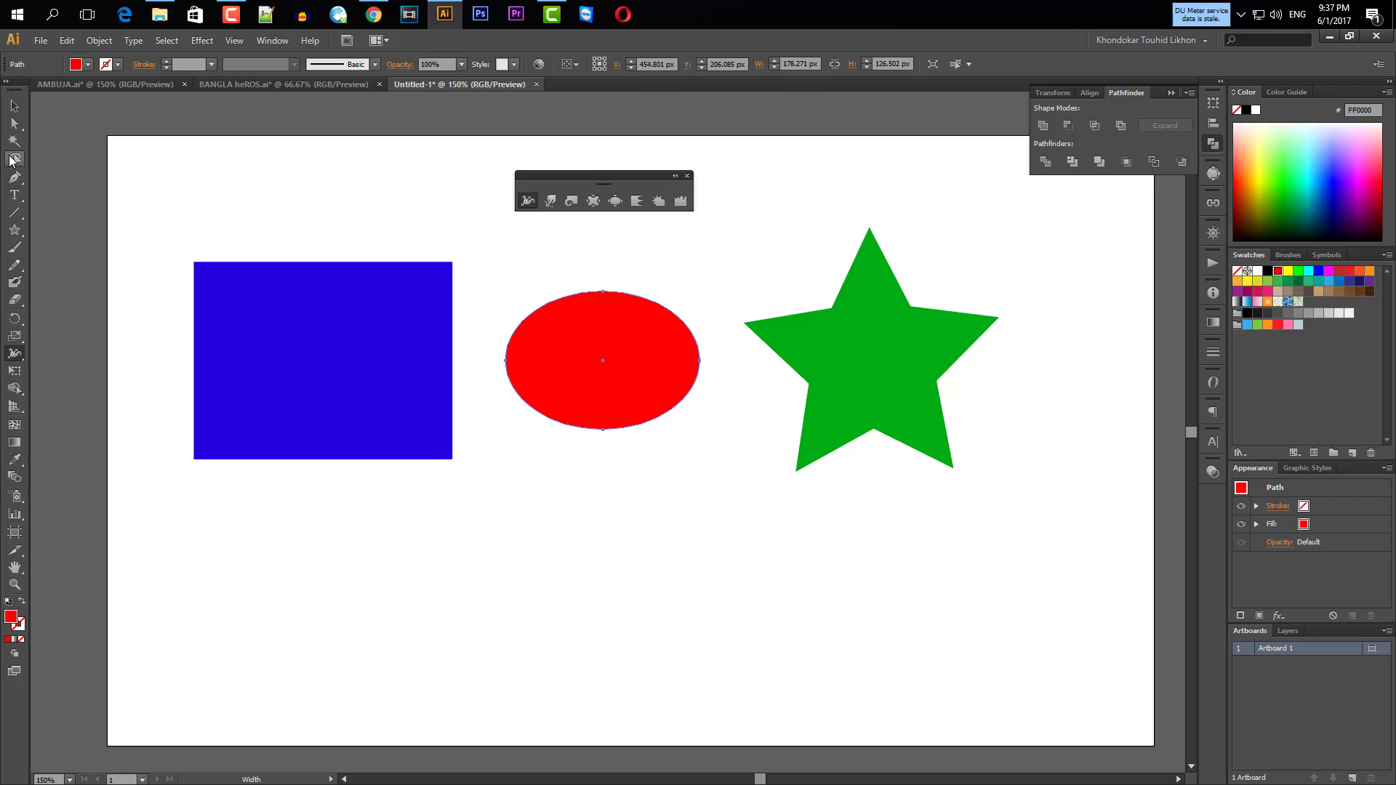
# Pull the green star's inner corners towards its centre with the Warp tool to form curved, petal-like arms.
pyautogui.click(15, 107)
pyautogui.click(868, 333)
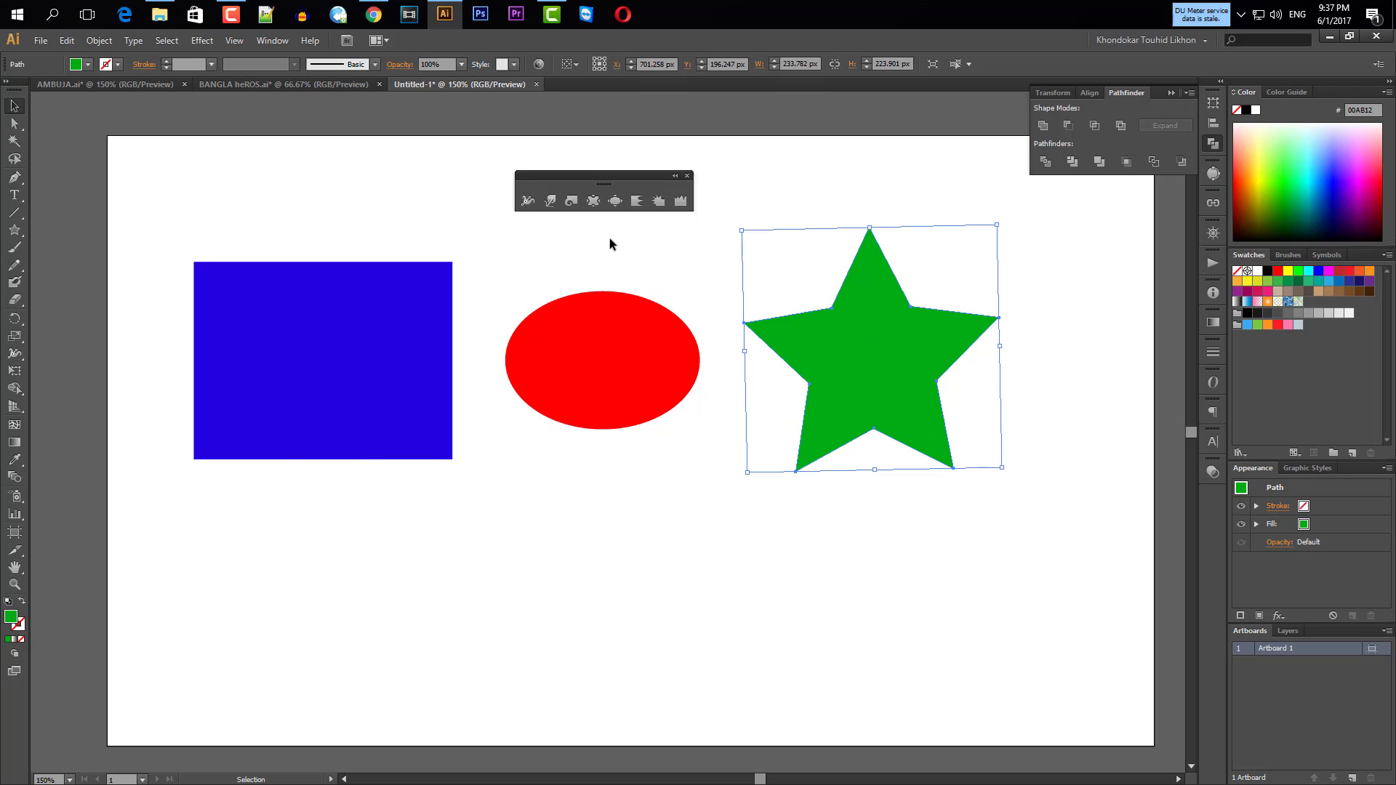
pyautogui.click(551, 202)
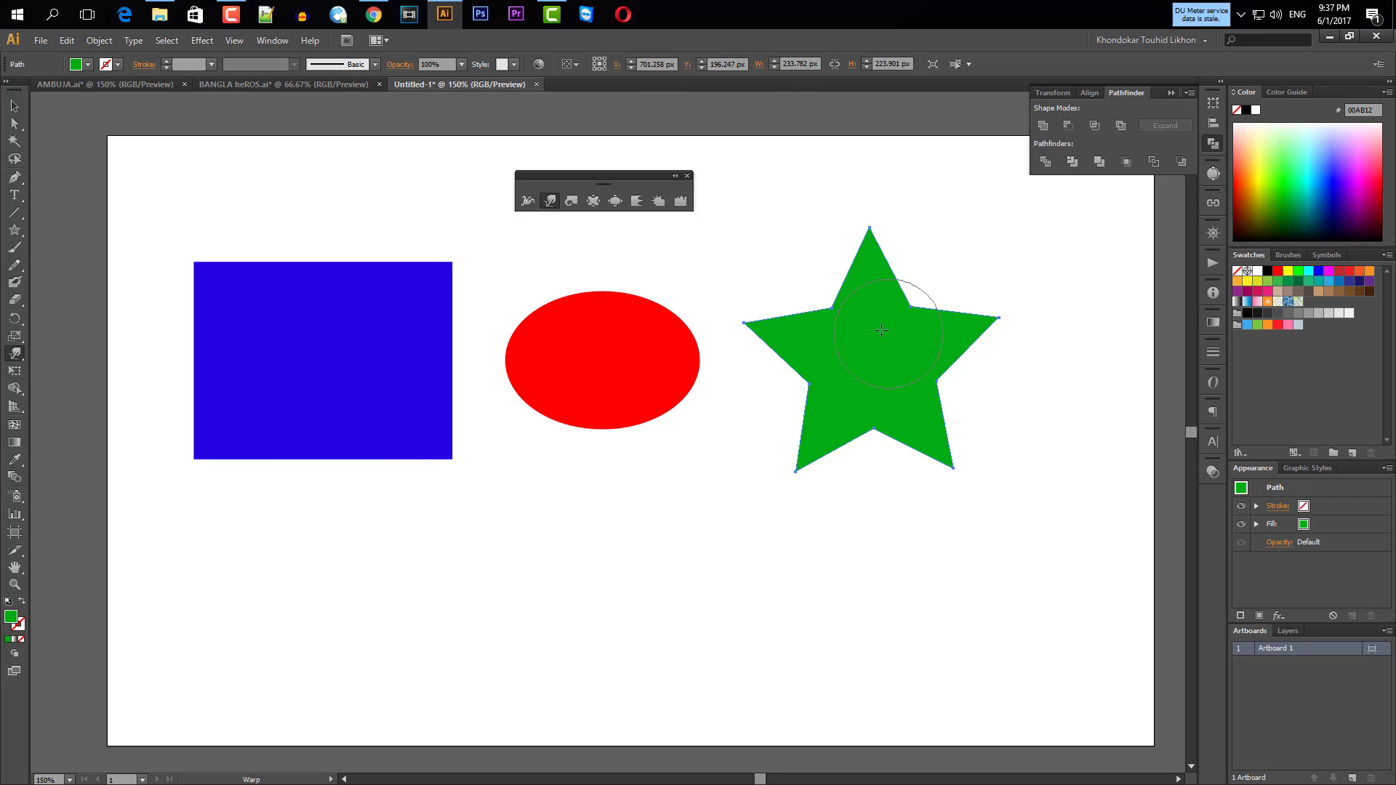
pyautogui.moveTo(832, 305); pyautogui.dragTo(864, 384)
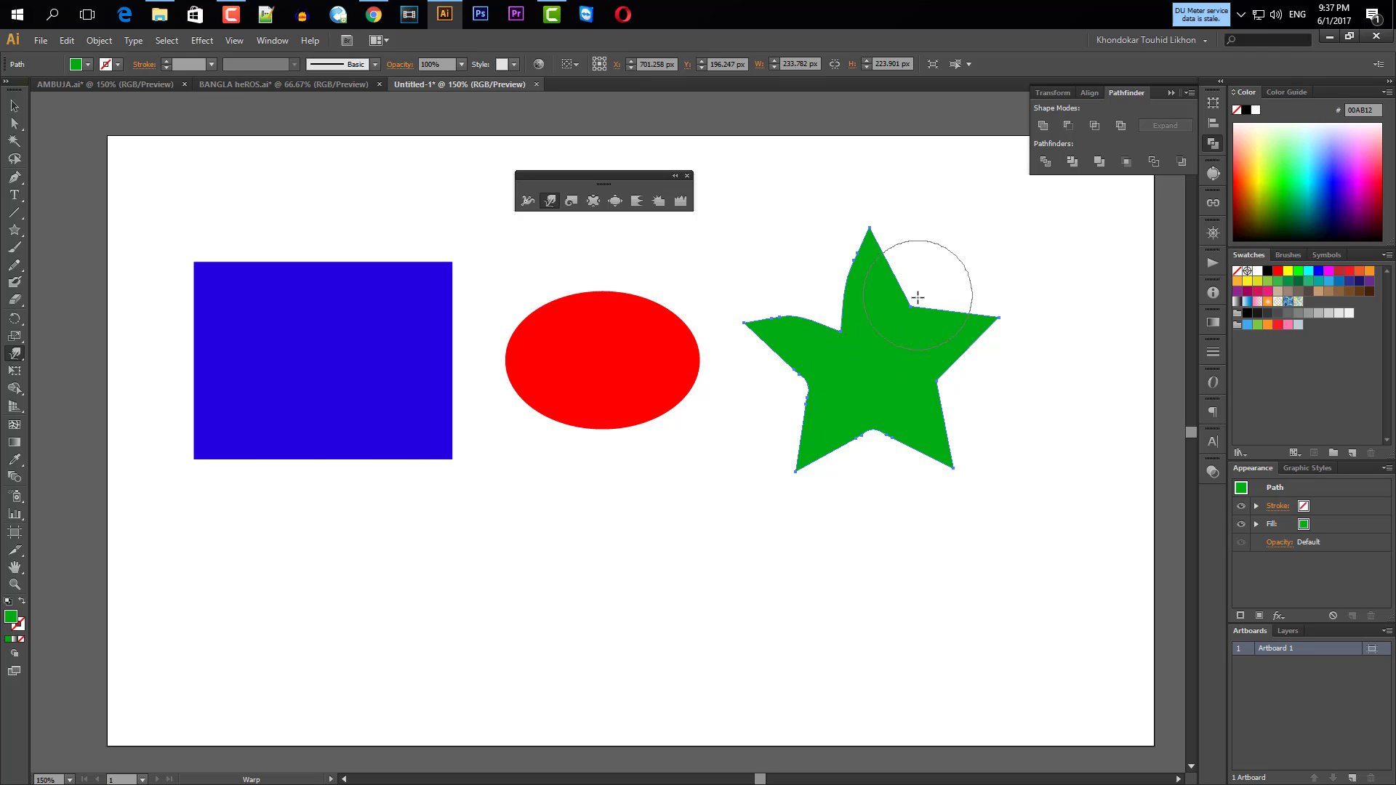
pyautogui.moveTo(913, 306)
pyautogui.mouseDown()
pyautogui.moveTo(870, 368)
pyautogui.moveTo(939, 386)
pyautogui.moveTo(877, 360)
pyautogui.mouseUp()
pyautogui.moveTo(872, 444)
pyautogui.mouseDown()
pyautogui.moveTo(868, 364)
pyautogui.moveTo(816, 381)
pyautogui.moveTo(841, 368)
pyautogui.mouseUp()
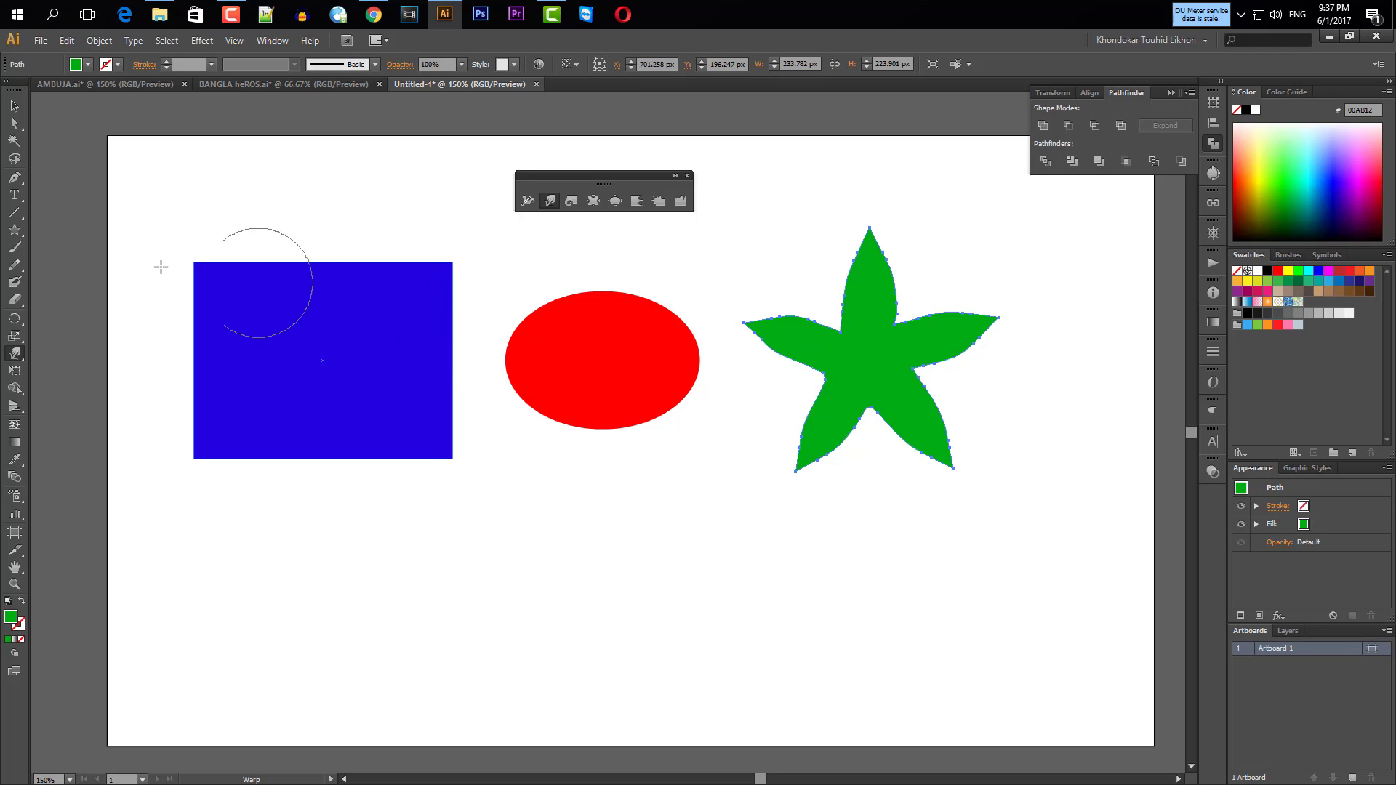
# Rotate the warped green star slightly and move it right, to about X 755 px, Y 206 px.
pyautogui.click(14, 106)
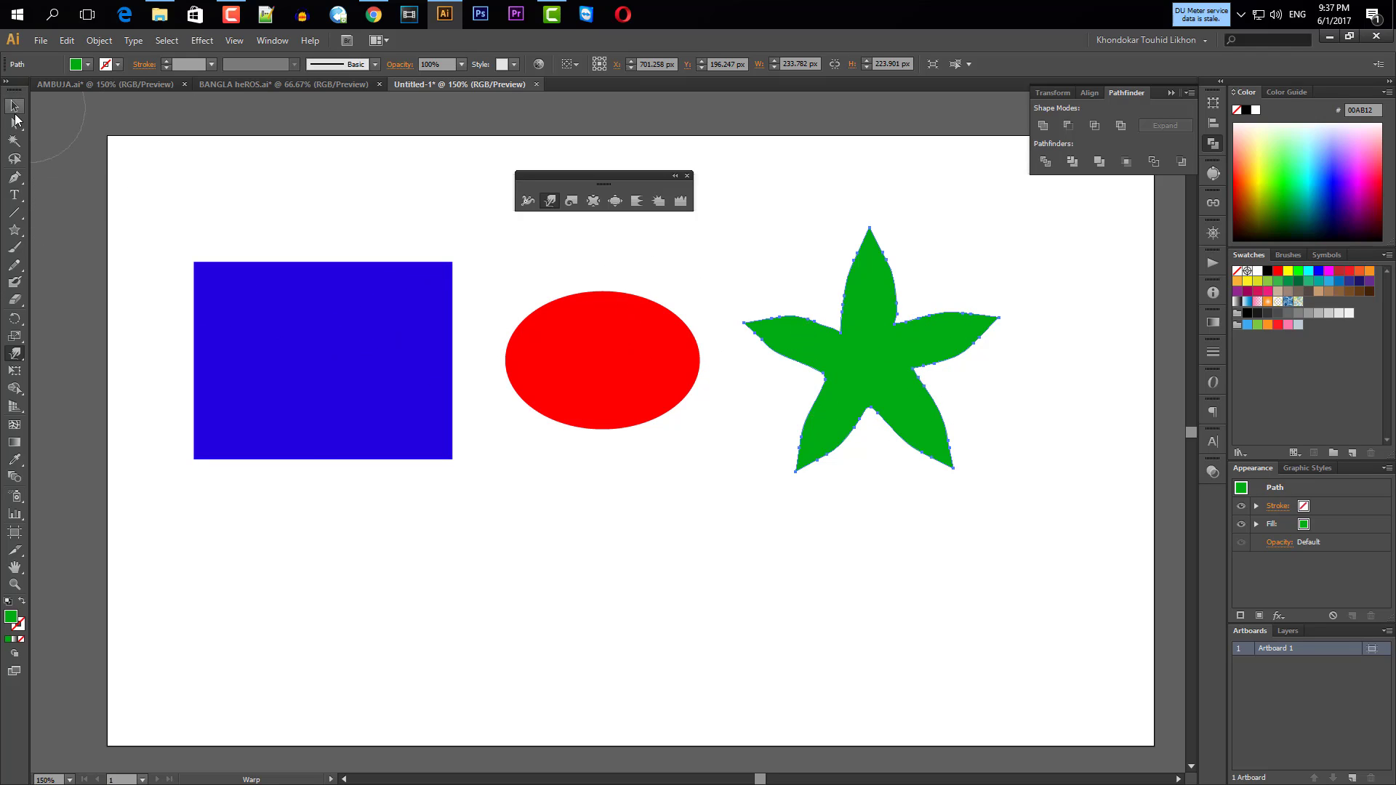
pyautogui.click(796, 363)
pyautogui.moveTo(870, 378); pyautogui.dragTo(873, 367)
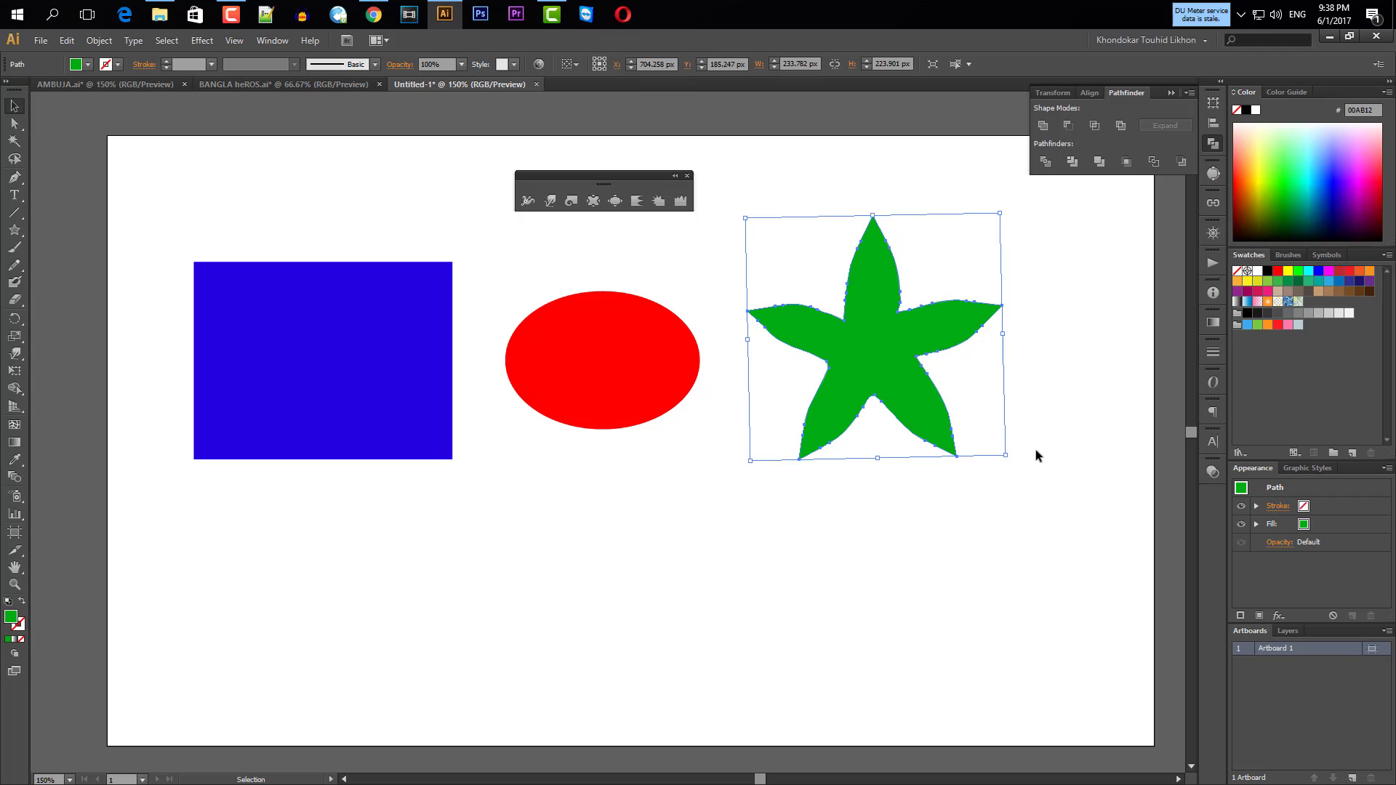
pyautogui.moveTo(1014, 458); pyautogui.dragTo(1010, 457)
pyautogui.moveTo(909, 359); pyautogui.dragTo(991, 316)
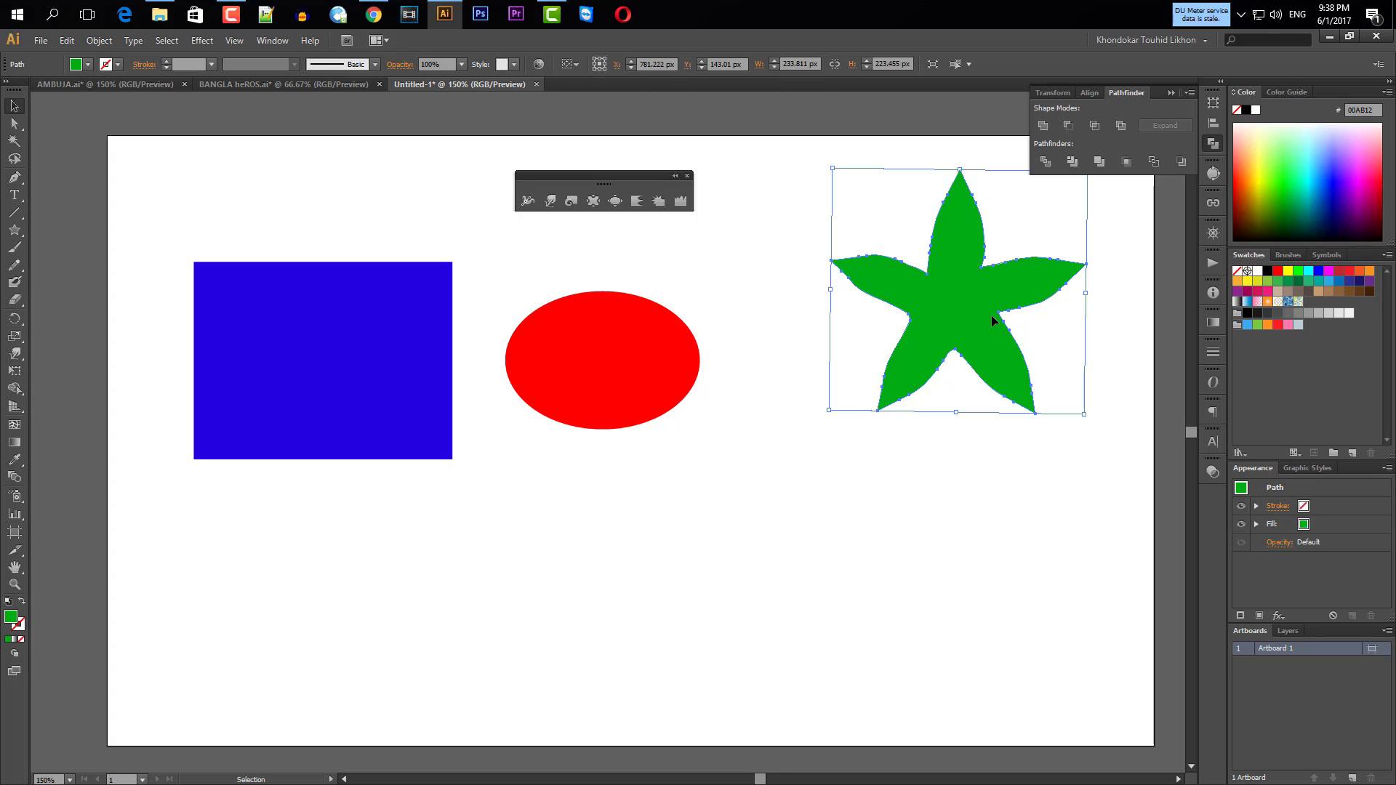
pyautogui.moveTo(958, 311); pyautogui.dragTo(940, 374)
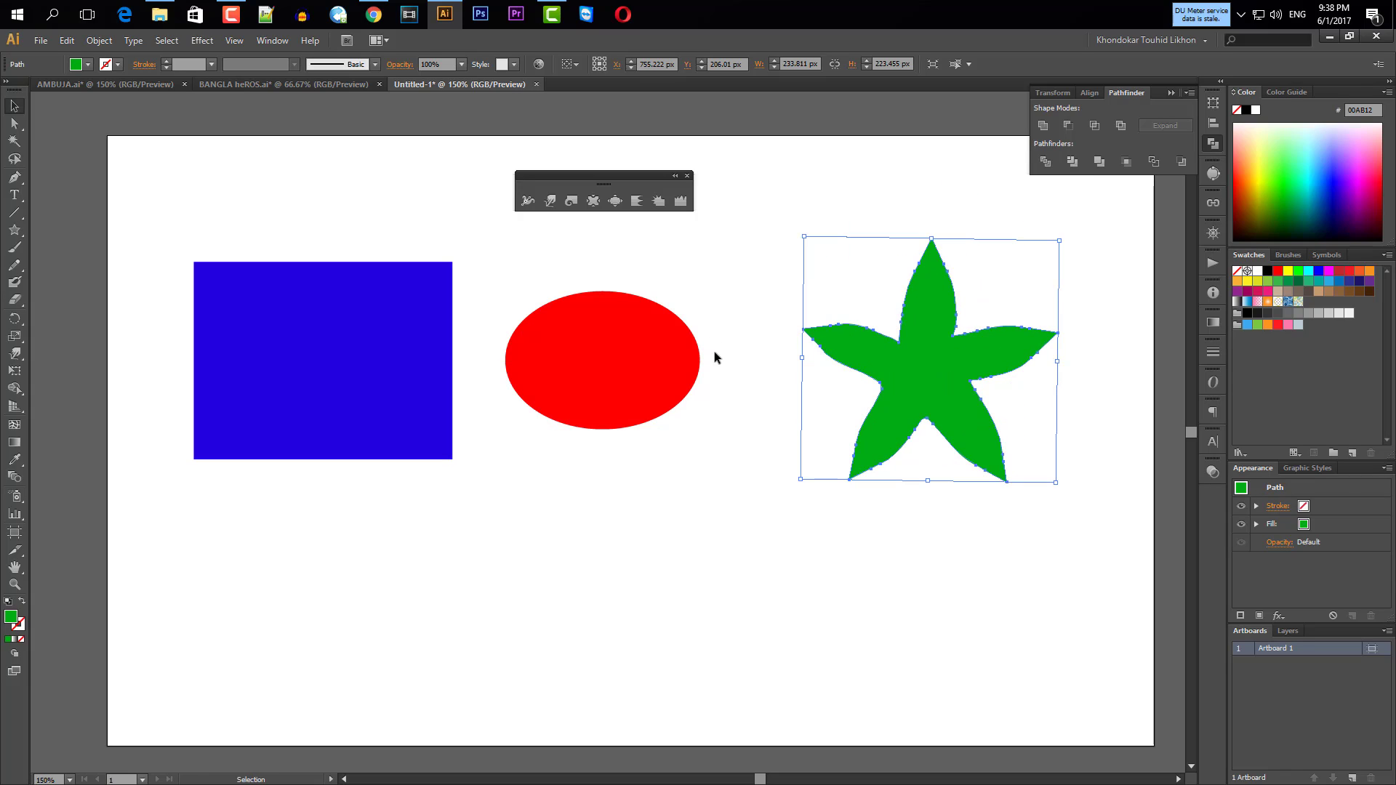
pyautogui.click(750, 353)
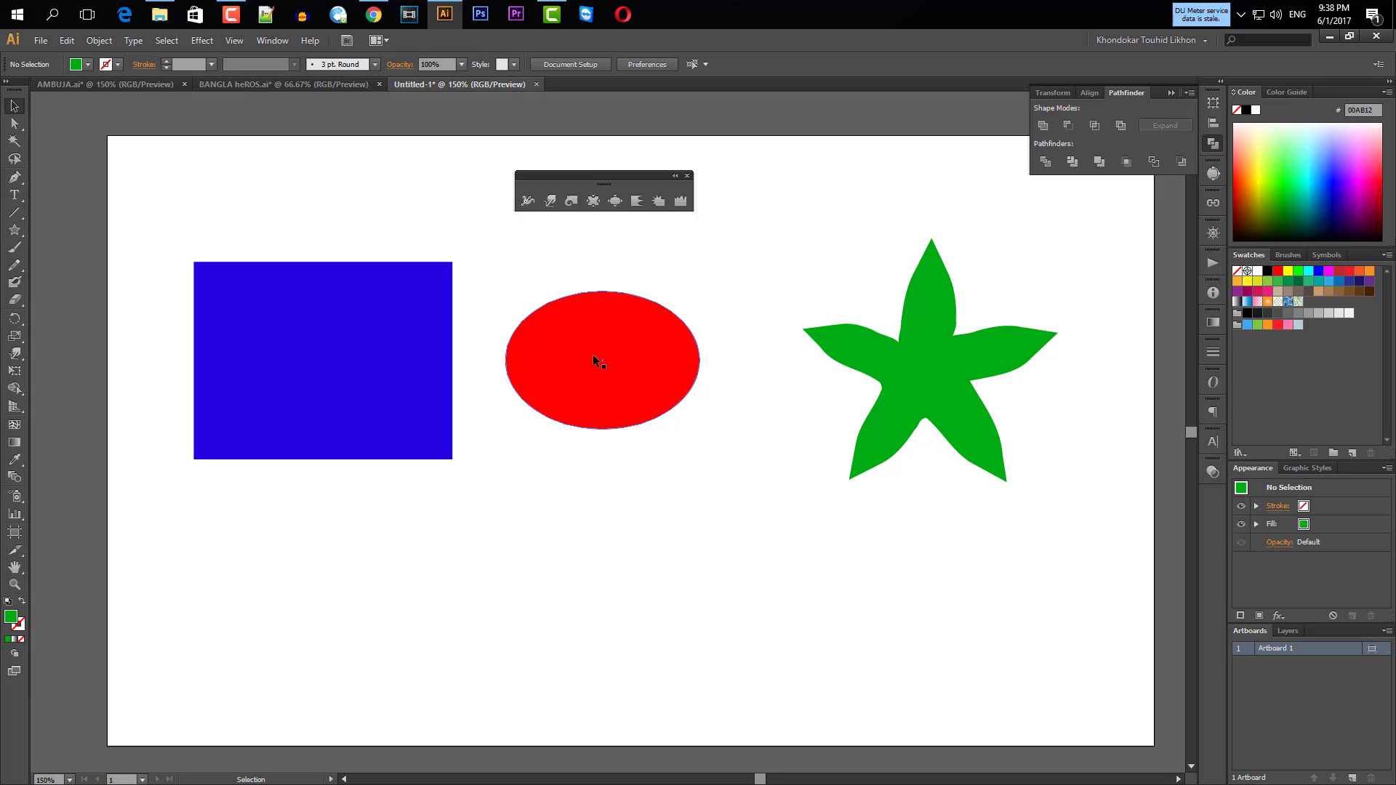
# Curl the blue rectangle's corners and bottom edge into swirls with the Twirl tool.
pyautogui.click(313, 311)
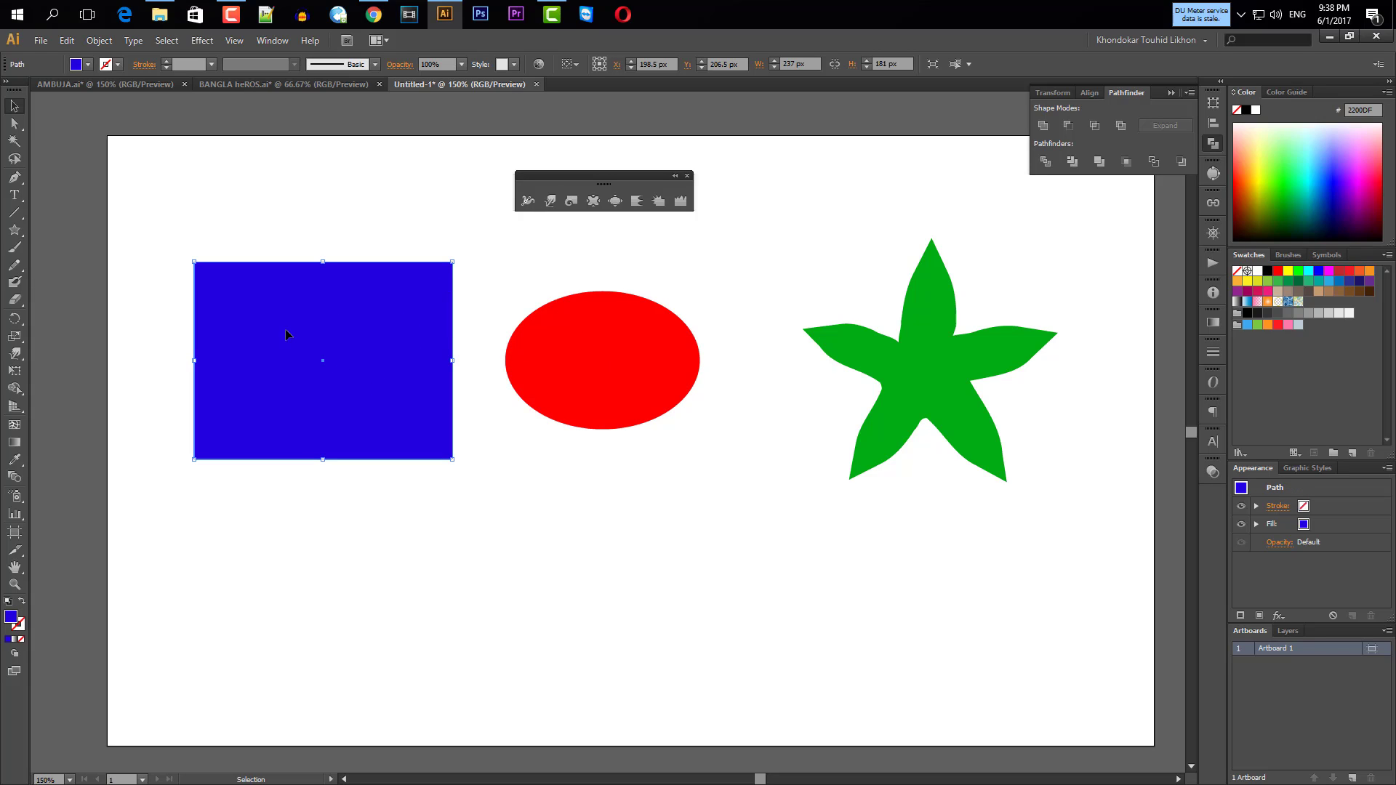
pyautogui.click(573, 201)
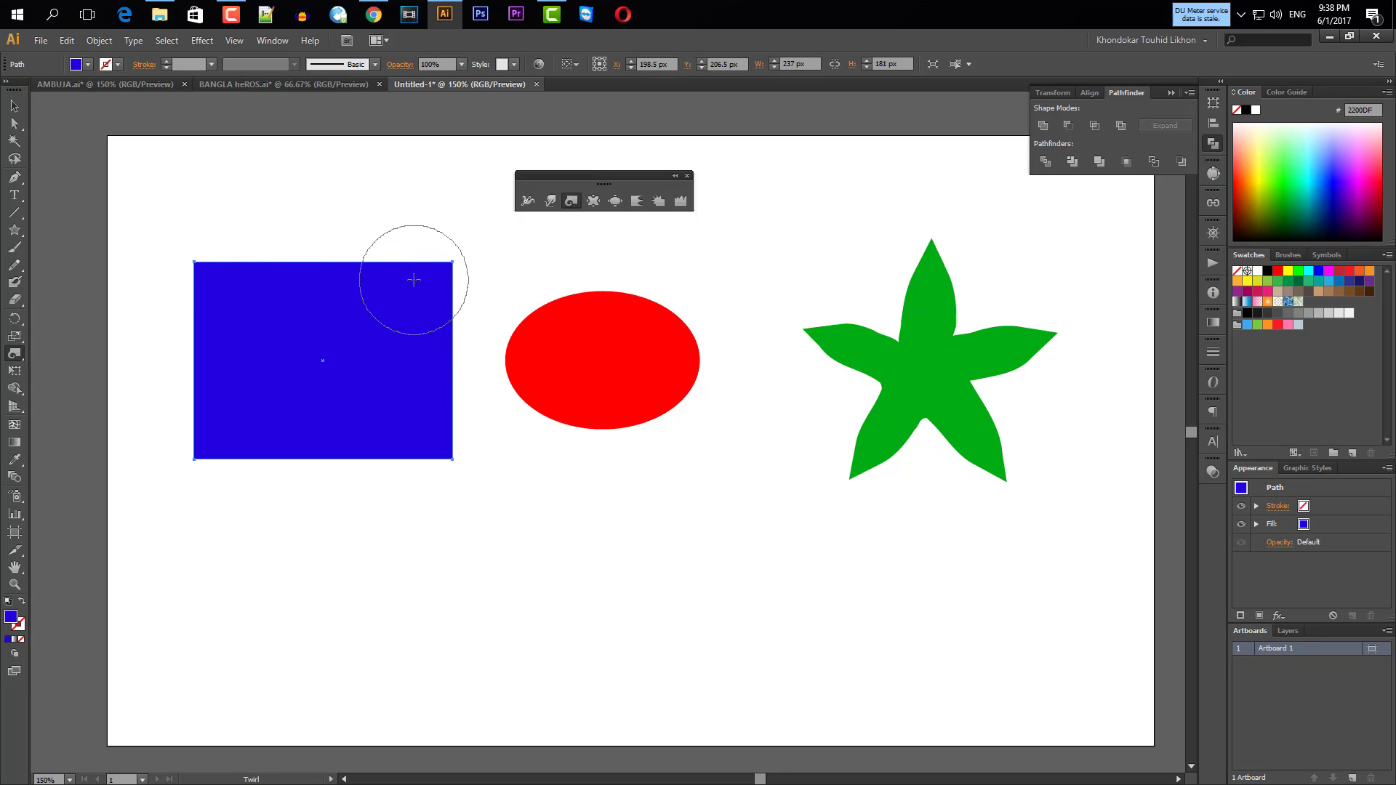
pyautogui.moveTo(413, 280); pyautogui.dragTo(414, 280)
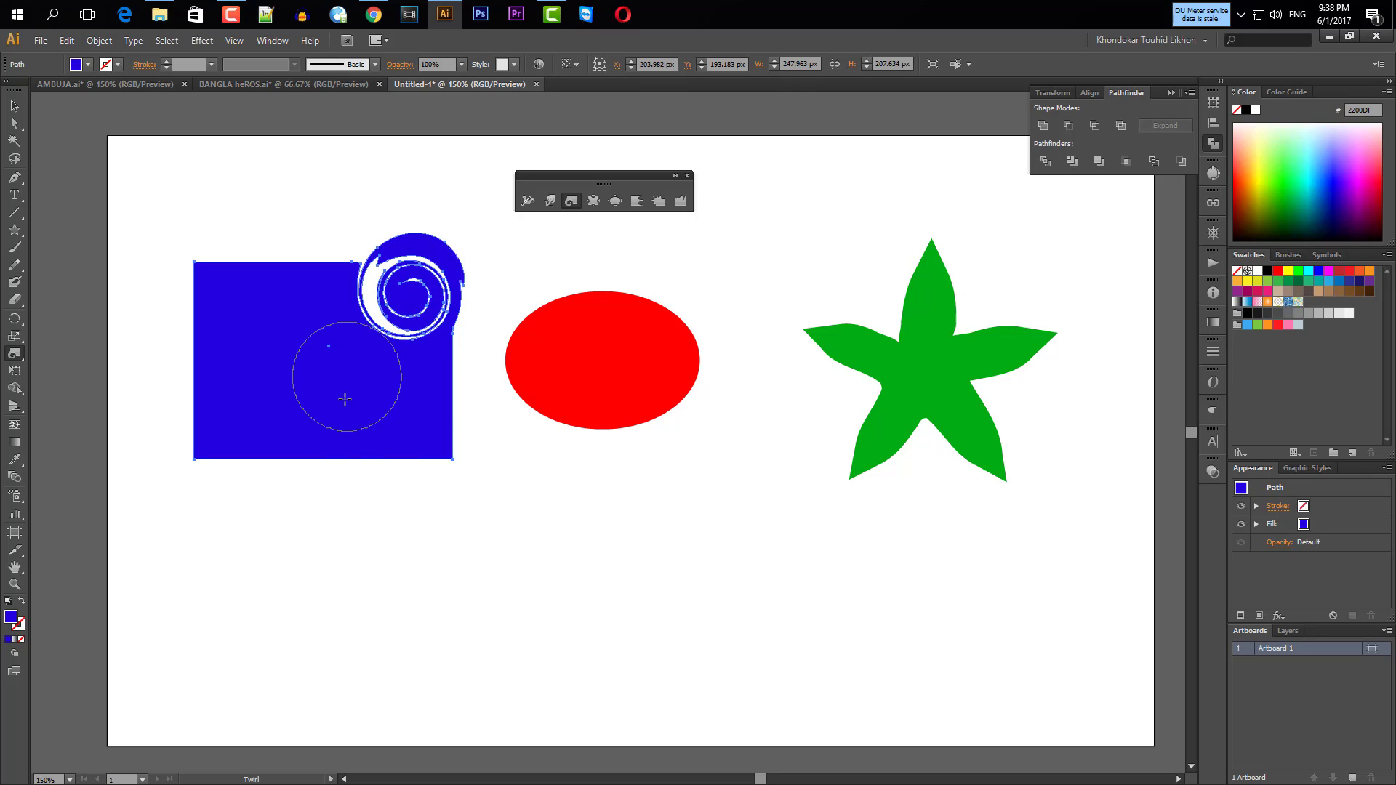
pyautogui.moveTo(219, 285); pyautogui.dragTo(220, 285)
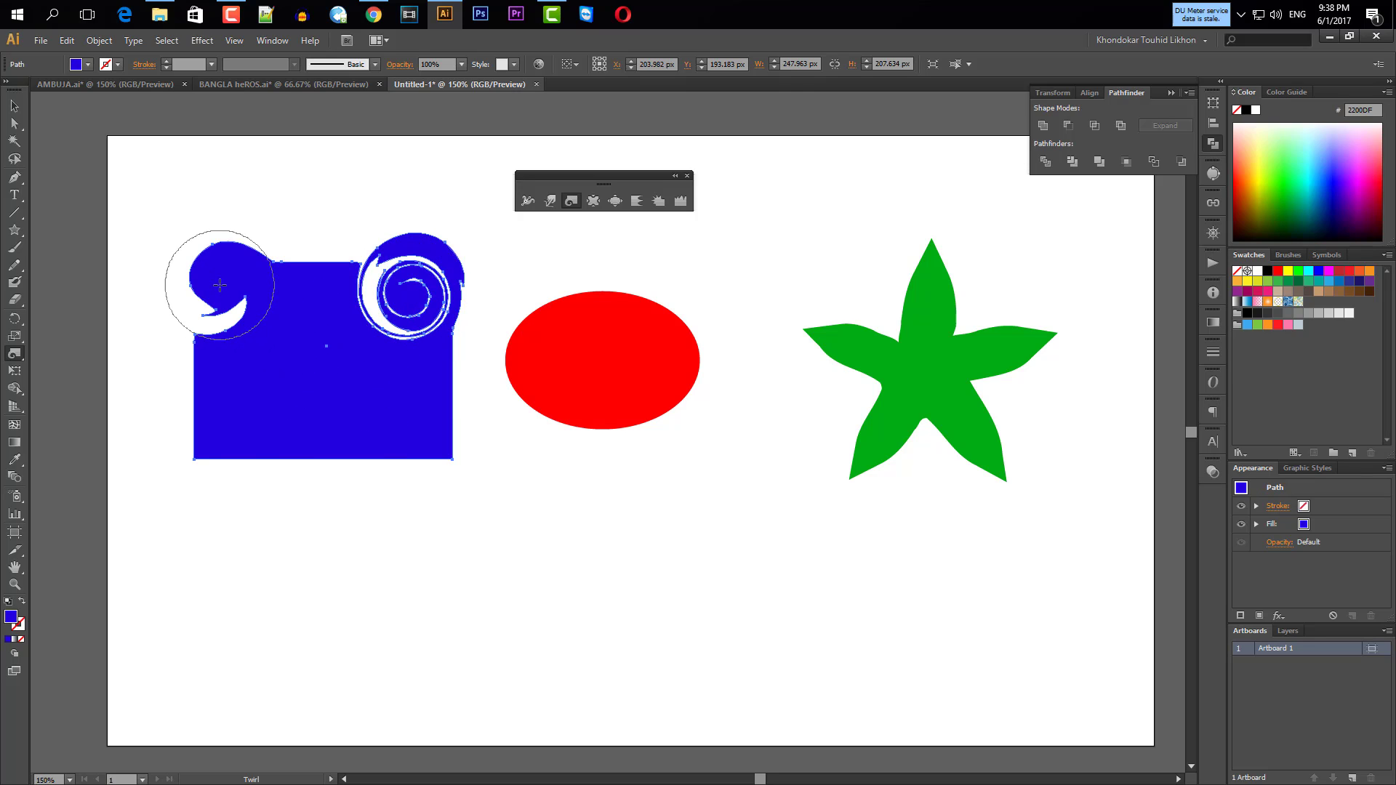
pyautogui.moveTo(209, 440)
pyautogui.mouseDown()
pyautogui.moveTo(299, 428)
pyautogui.moveTo(302, 405)
pyautogui.moveTo(319, 477)
pyautogui.moveTo(387, 490)
pyautogui.moveTo(392, 418)
pyautogui.moveTo(415, 427)
pyautogui.moveTo(429, 405)
pyautogui.moveTo(392, 505)
pyautogui.mouseUp()
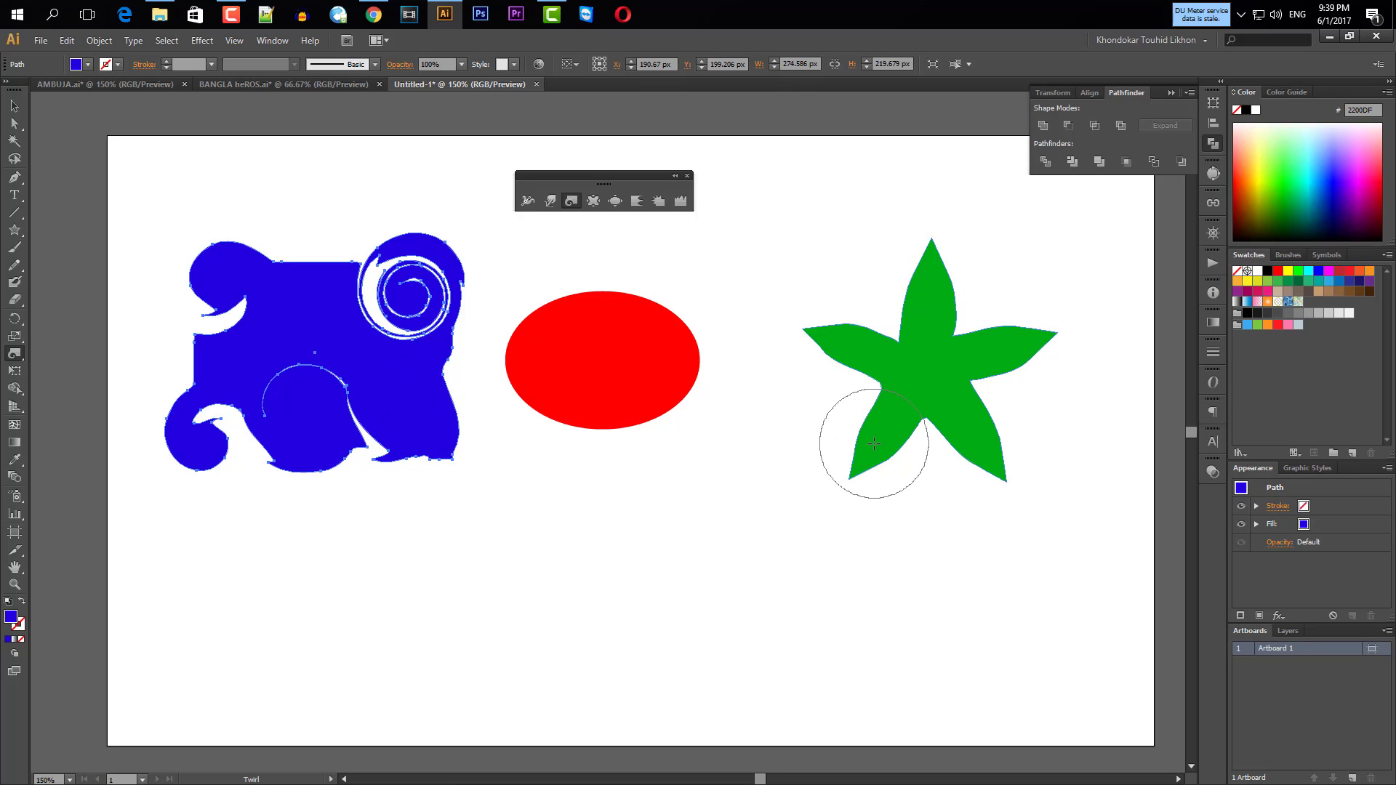
# Twirl the green star's lower-left arm, right arm and centre with the Twirl tool.
pyautogui.click(15, 105)
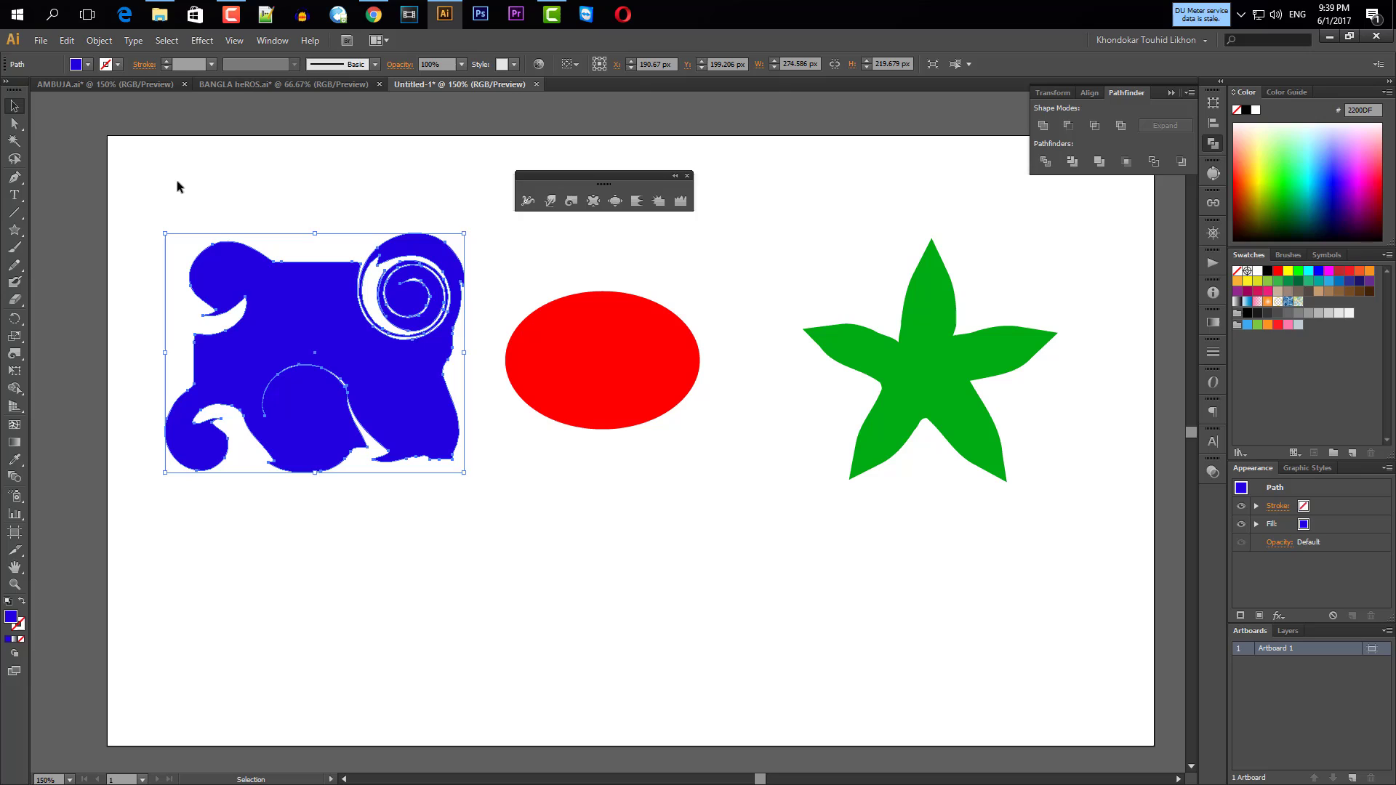
pyautogui.click(893, 429)
pyautogui.click(570, 201)
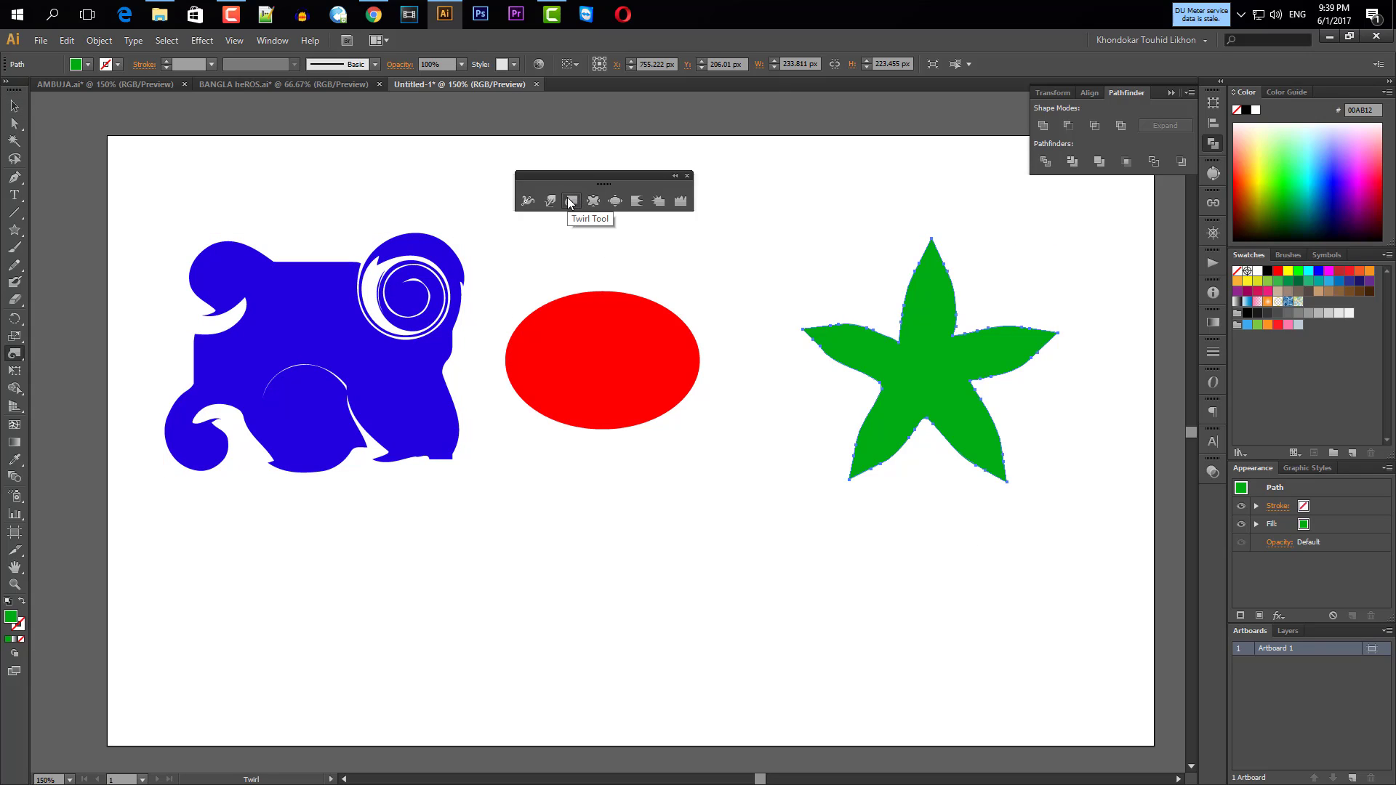
pyautogui.moveTo(875, 449); pyautogui.dragTo(865, 444)
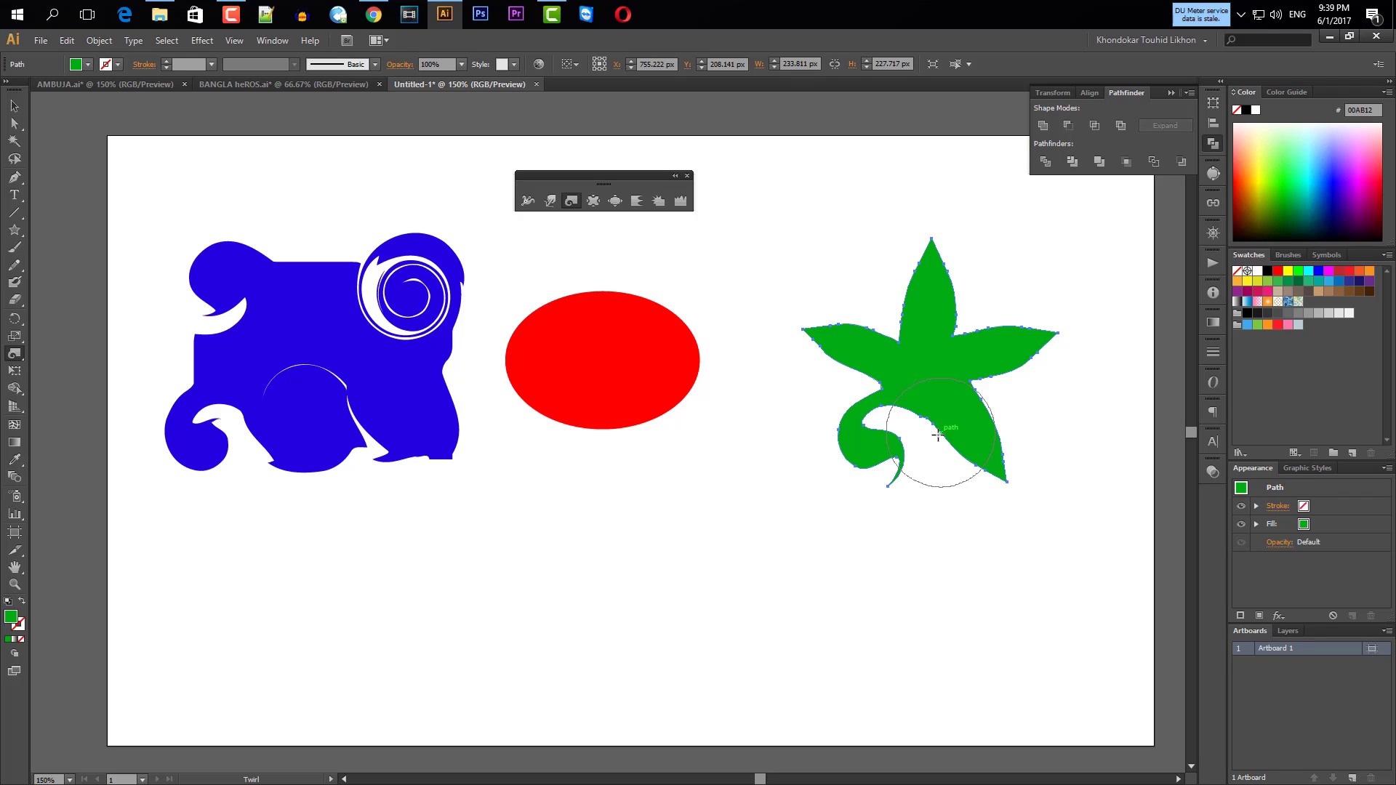
pyautogui.moveTo(1009, 336); pyautogui.dragTo(1009, 335)
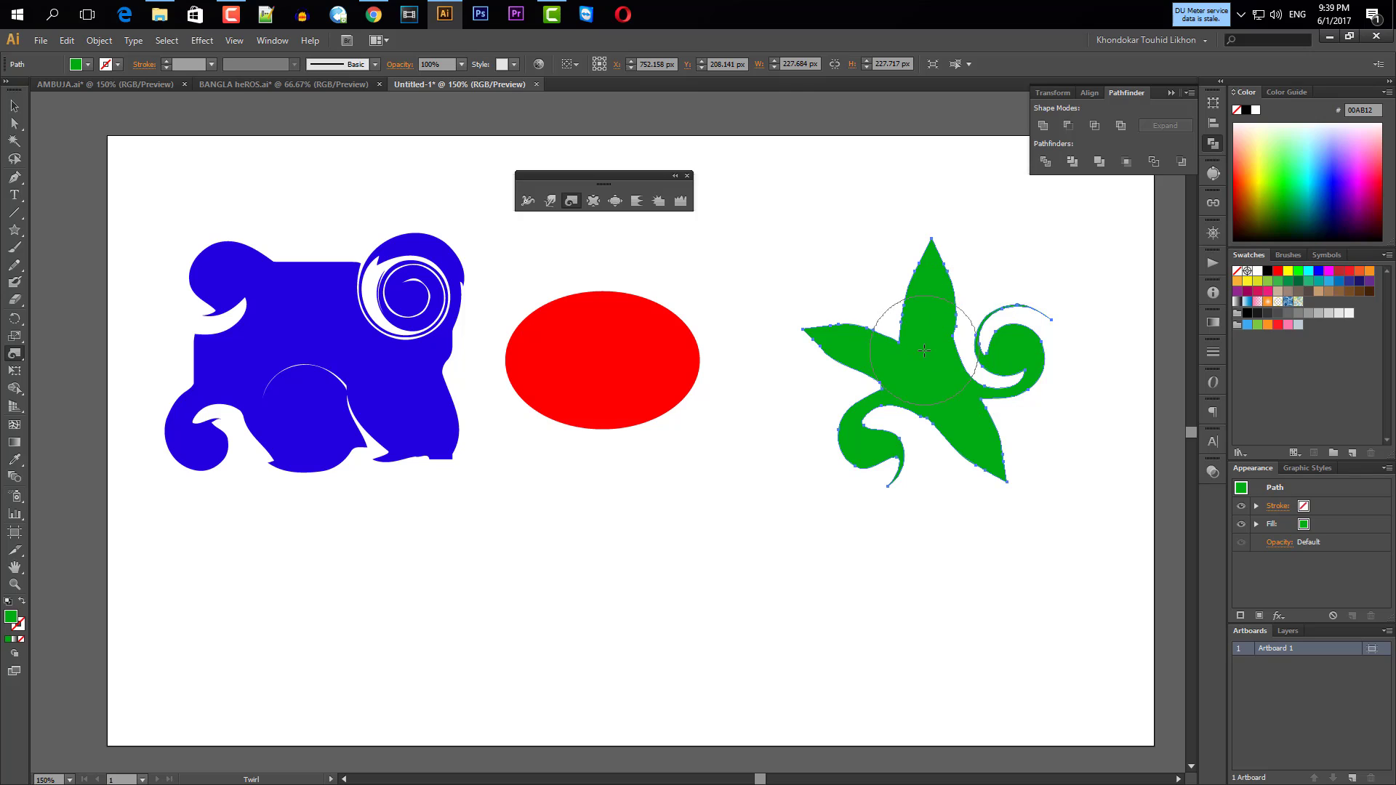
pyautogui.moveTo(933, 391); pyautogui.dragTo(933, 391)
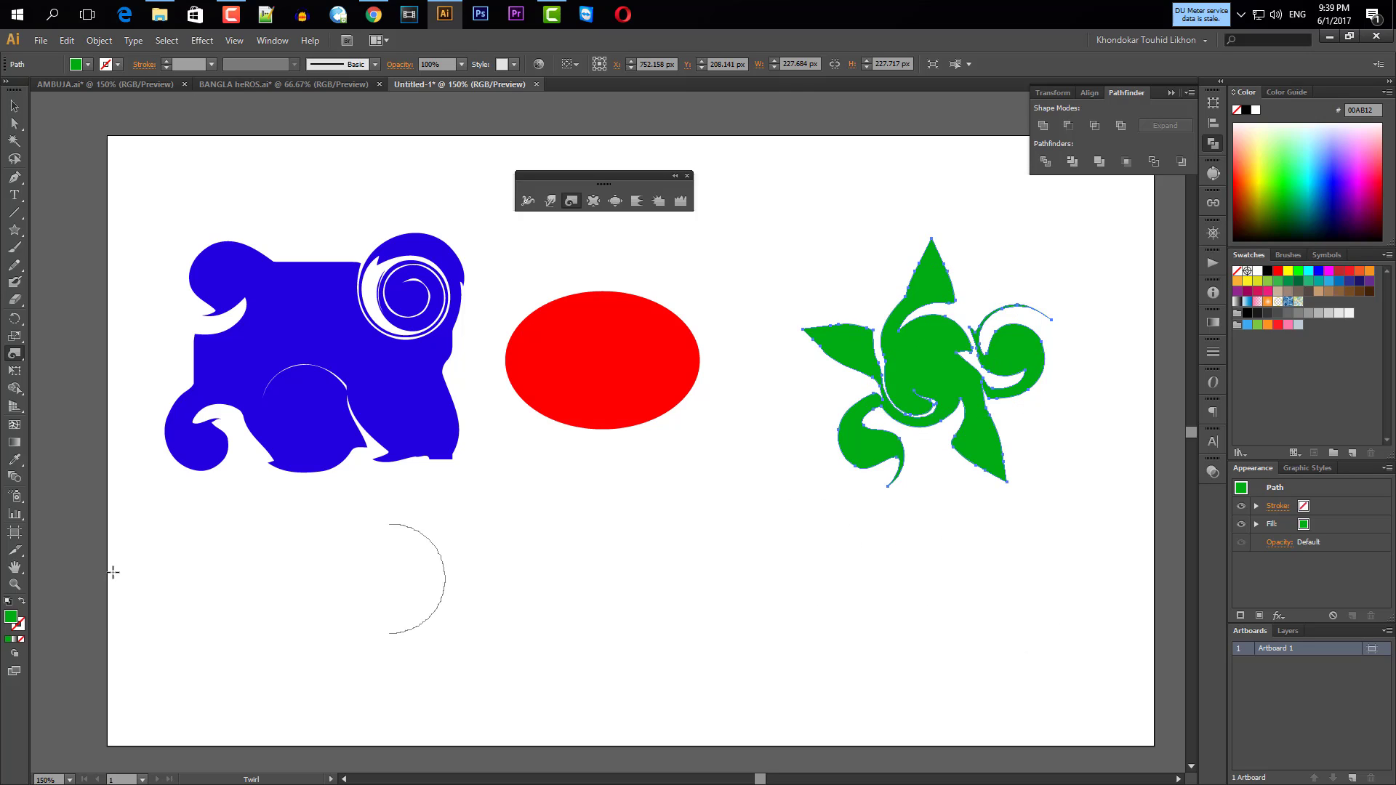
# Move the twirled green star left until its left arm meets the ellipse's right edge.
pyautogui.click(14, 105)
pyautogui.click(554, 516)
pyautogui.moveTo(900, 377); pyautogui.dragTo(810, 370)
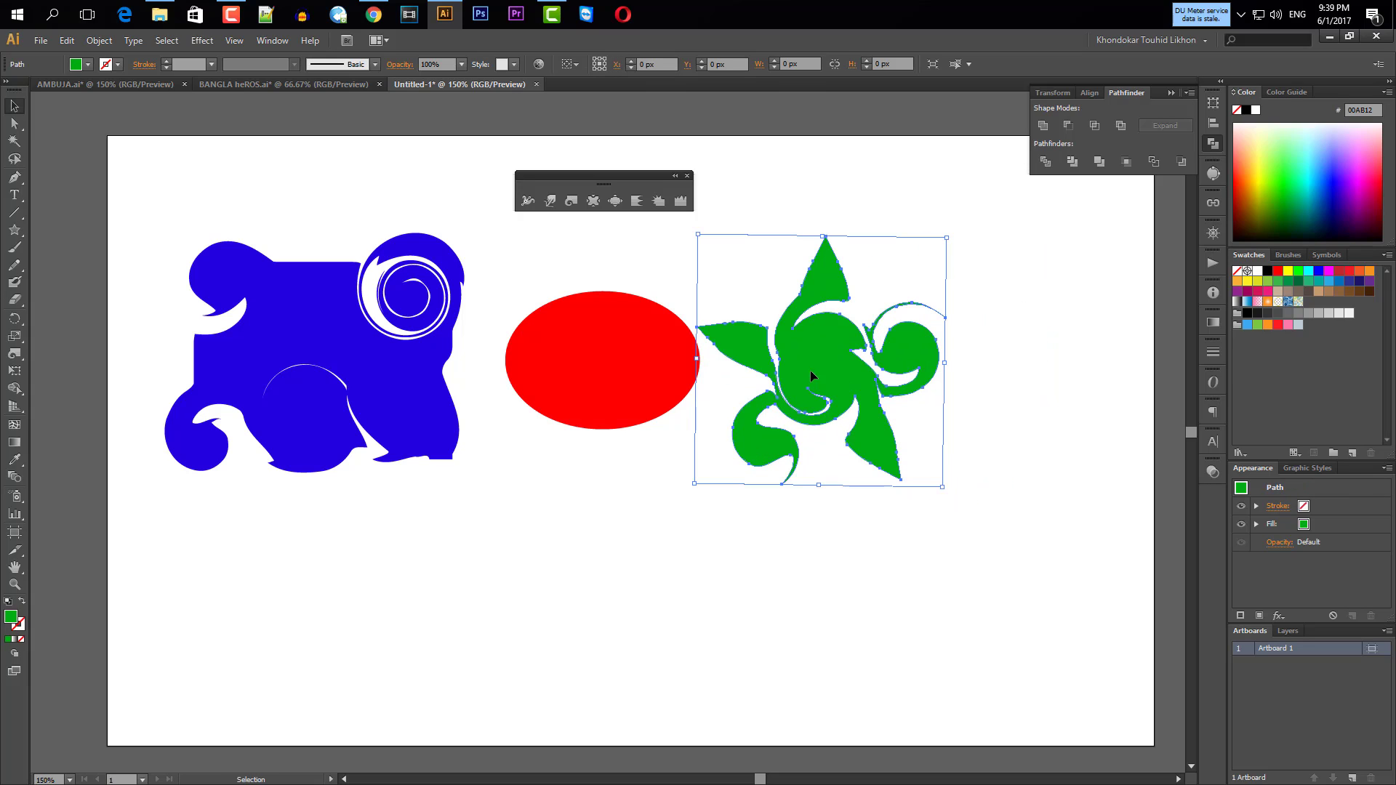
pyautogui.click(771, 495)
pyautogui.click(676, 336)
pyautogui.click(682, 451)
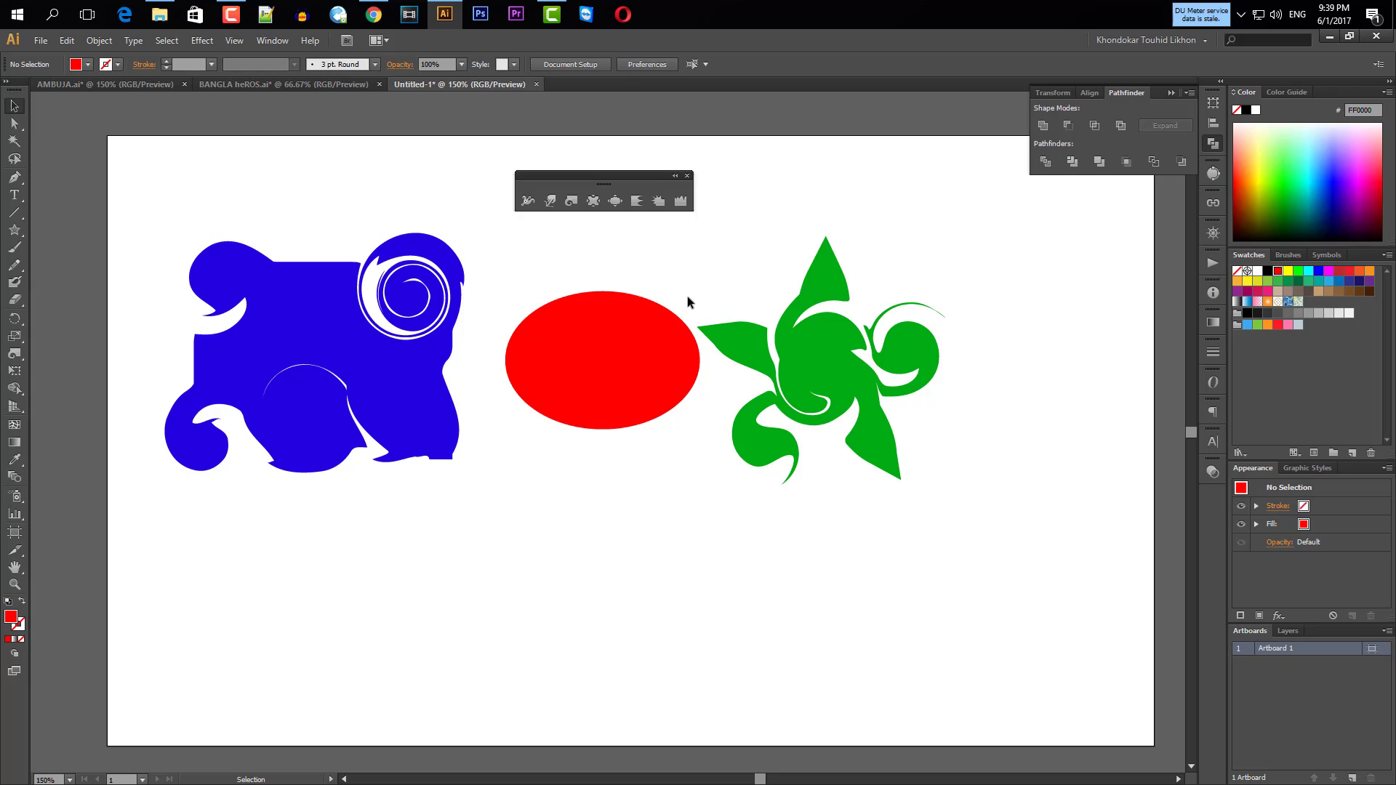
# Twirl the red ellipse and green star together into one spiral where the ellipse meets the star's left arm.
pyautogui.moveTo(709, 347); pyautogui.dragTo(761, 453)
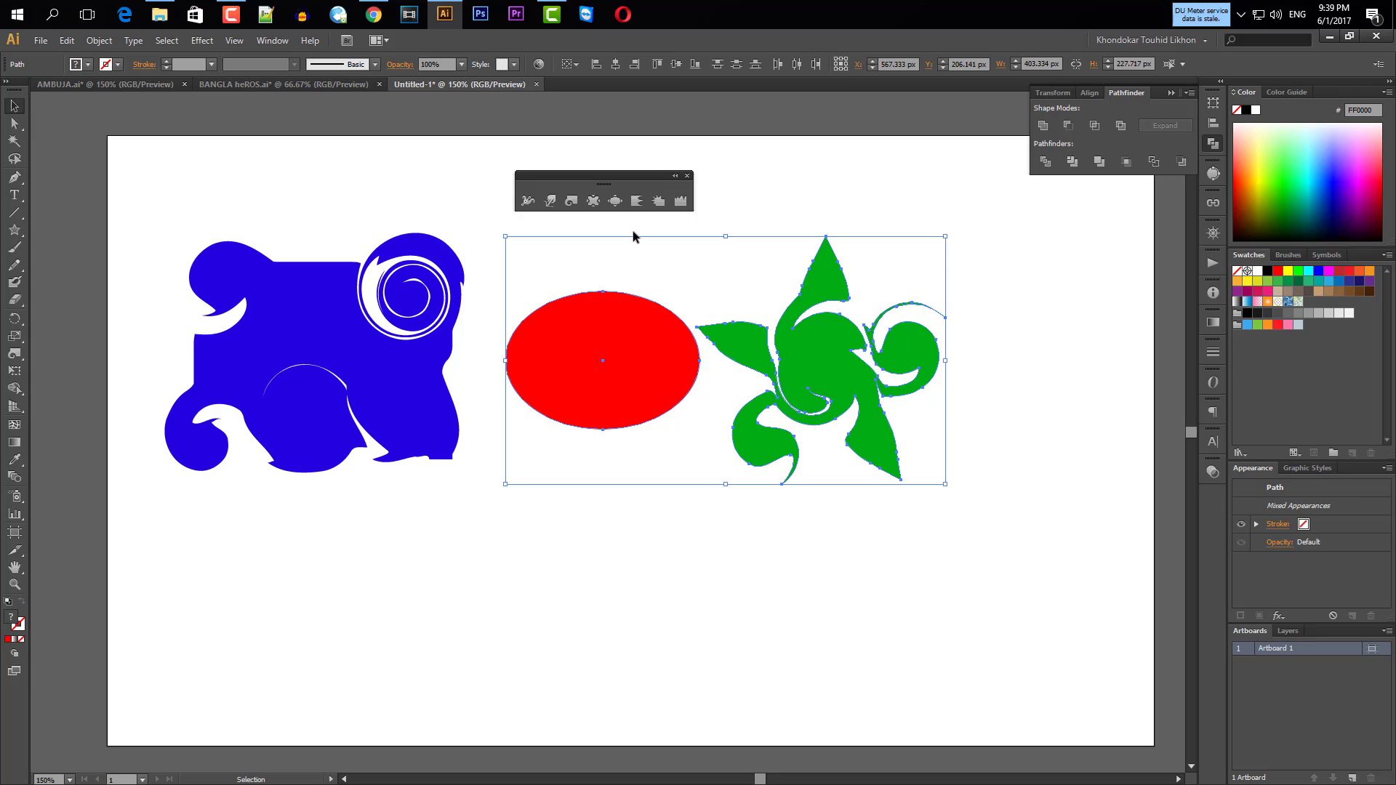
pyautogui.click(572, 201)
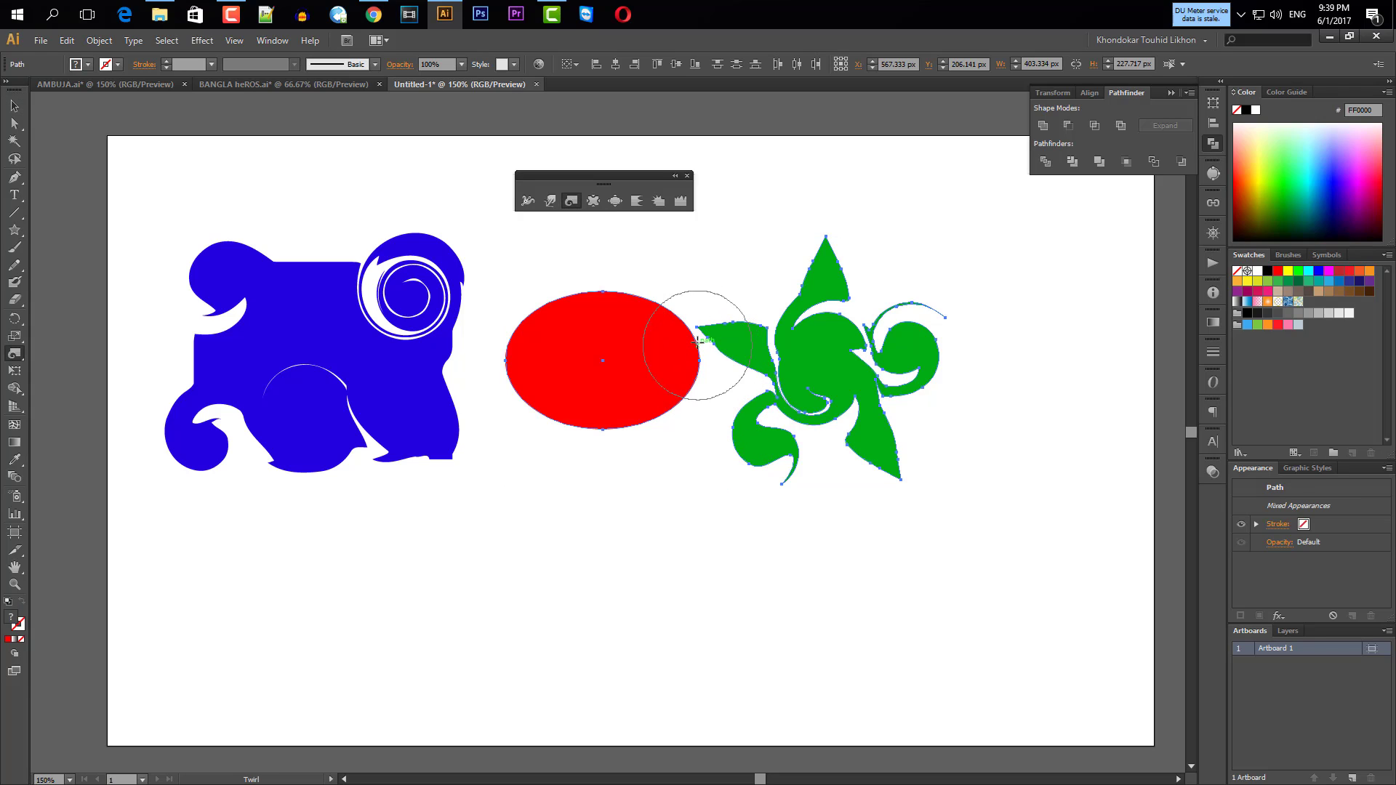
pyautogui.moveTo(696, 339); pyautogui.dragTo(697, 339)
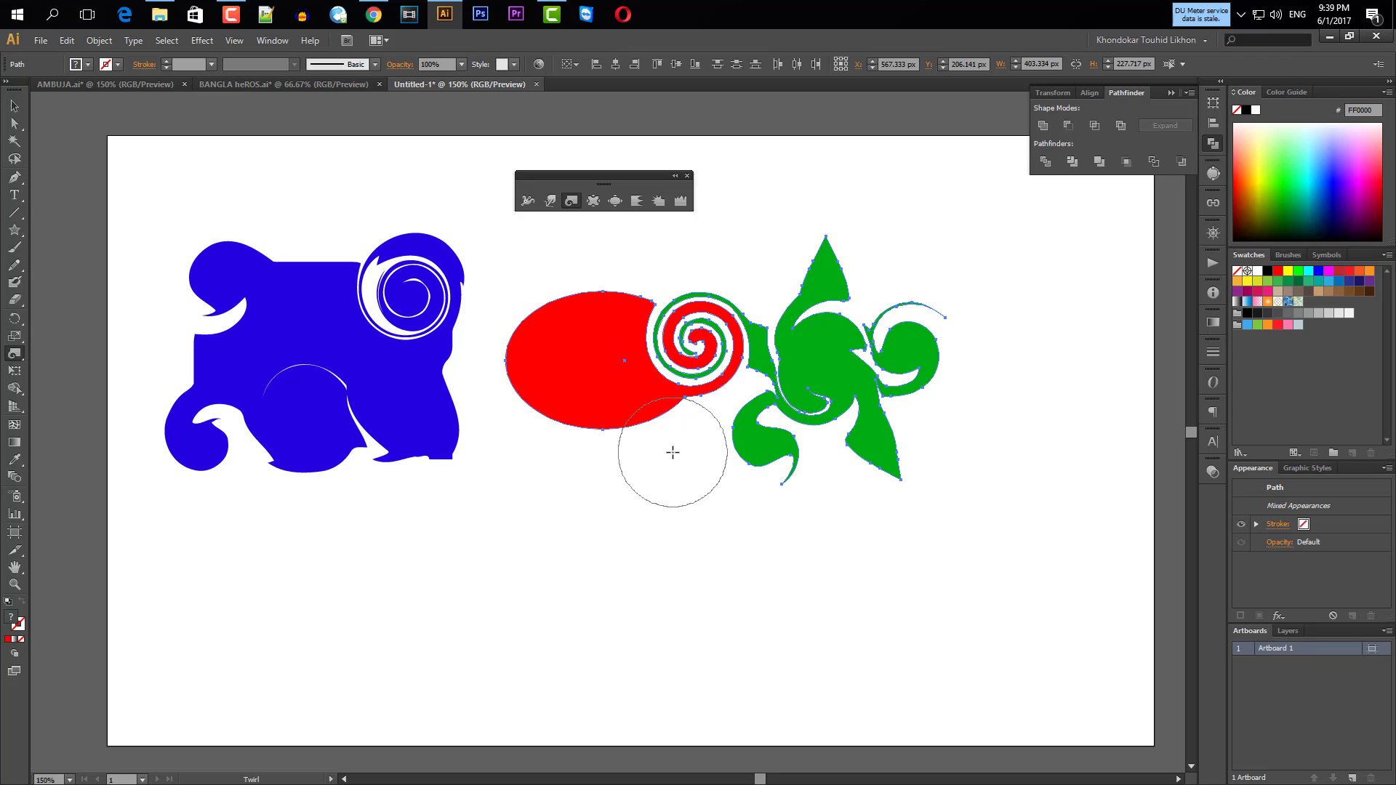
# Twirl the red ellipse's body and lower edge and the green star's centre, and deselect both shapes.
pyautogui.moveTo(721, 435)
pyautogui.mouseDown()
pyautogui.moveTo(647, 467)
pyautogui.moveTo(583, 439)
pyautogui.moveTo(591, 420)
pyautogui.moveTo(603, 443)
pyautogui.mouseUp()
pyautogui.moveTo(578, 342)
pyautogui.mouseDown()
pyautogui.moveTo(567, 309)
pyautogui.moveTo(527, 397)
pyautogui.moveTo(560, 535)
pyautogui.mouseUp()
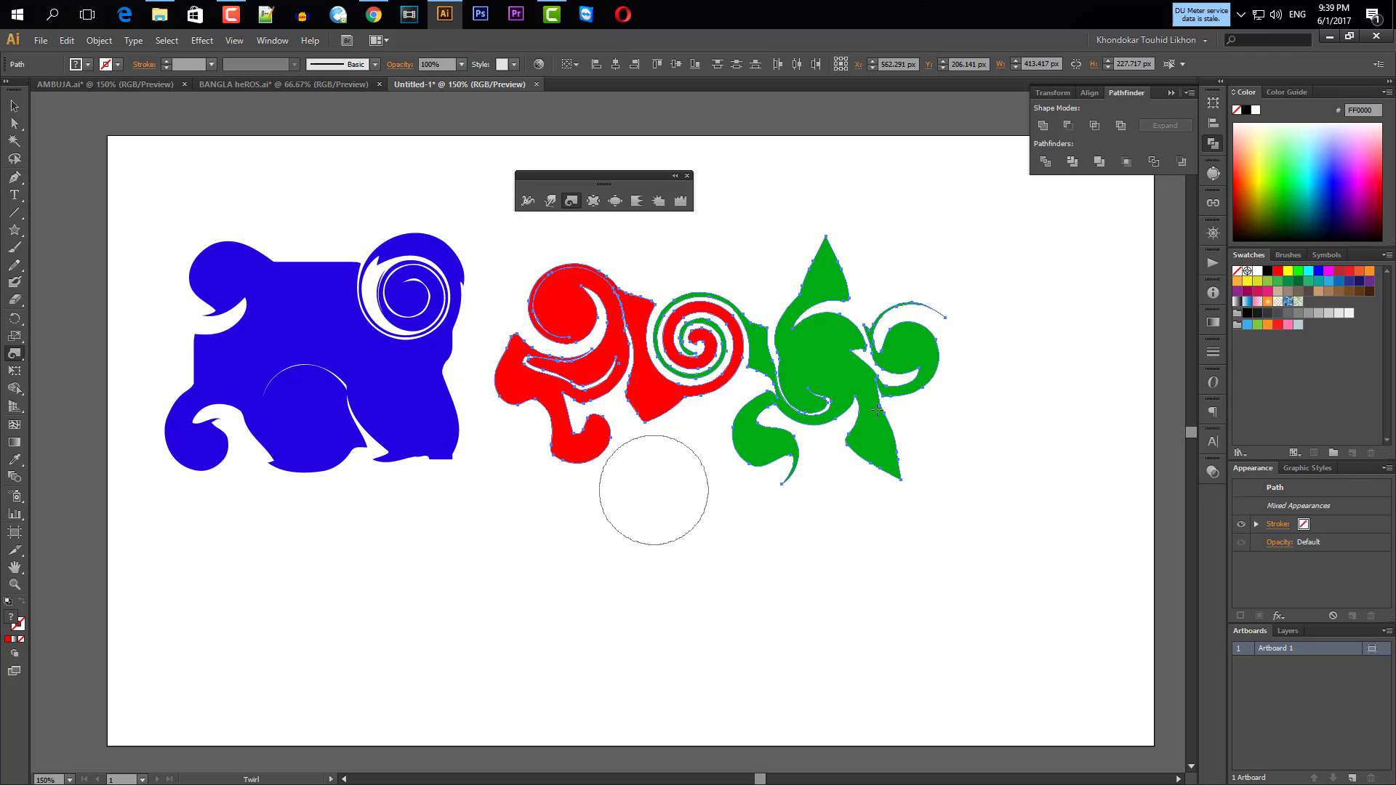
pyautogui.moveTo(836, 333); pyautogui.dragTo(829, 367)
pyautogui.moveTo(549, 447)
pyautogui.mouseDown()
pyautogui.moveTo(305, 400)
pyautogui.moveTo(295, 318)
pyautogui.mouseUp()
pyautogui.click(14, 106)
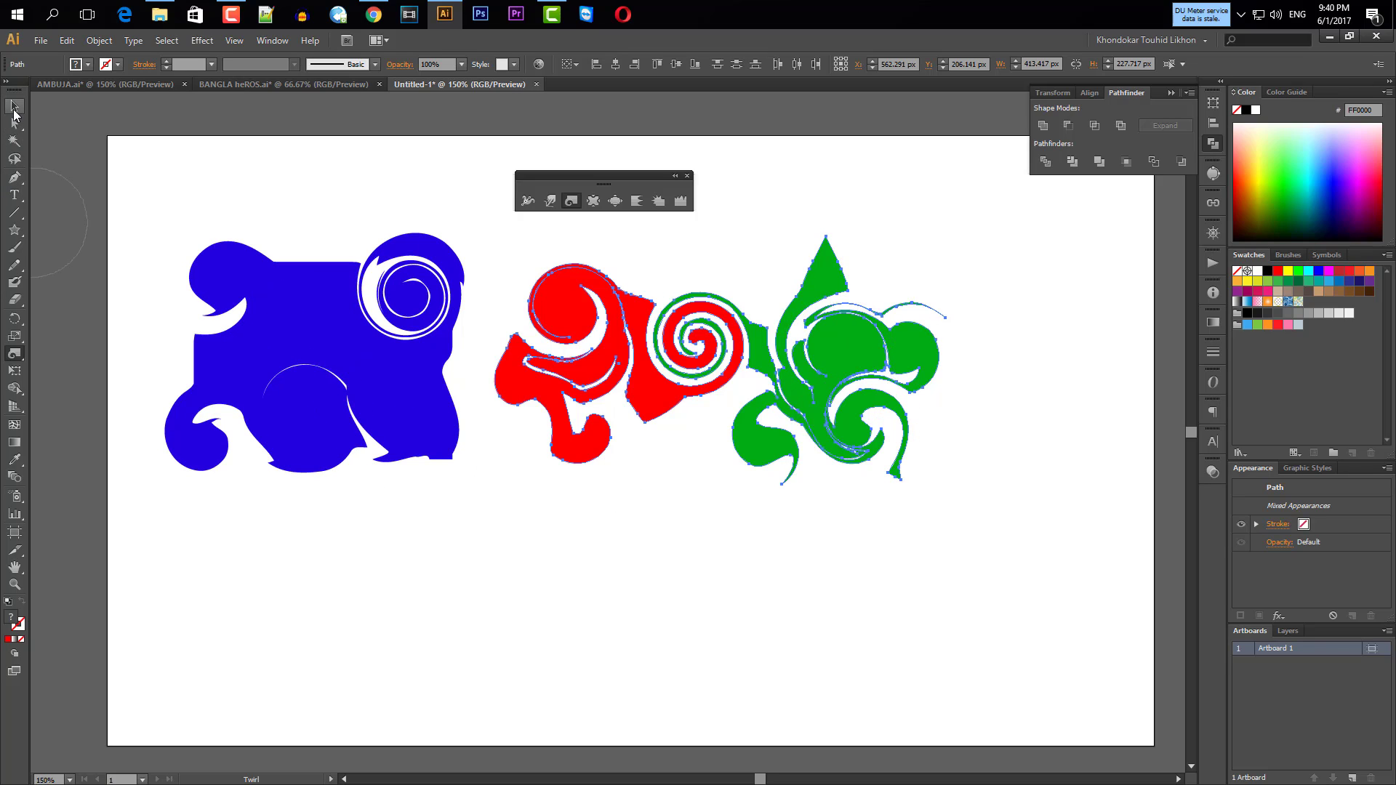
pyautogui.click(675, 354)
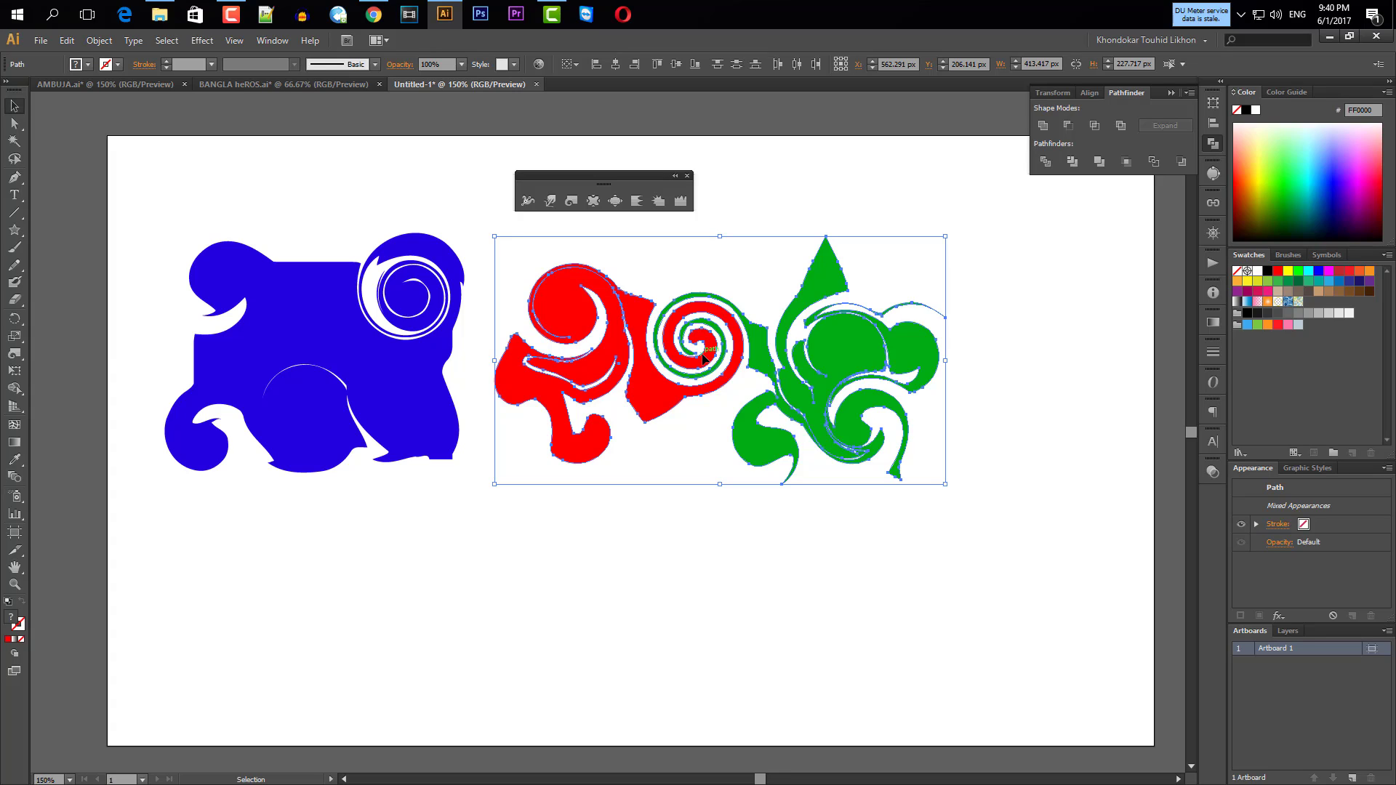
pyautogui.click(662, 598)
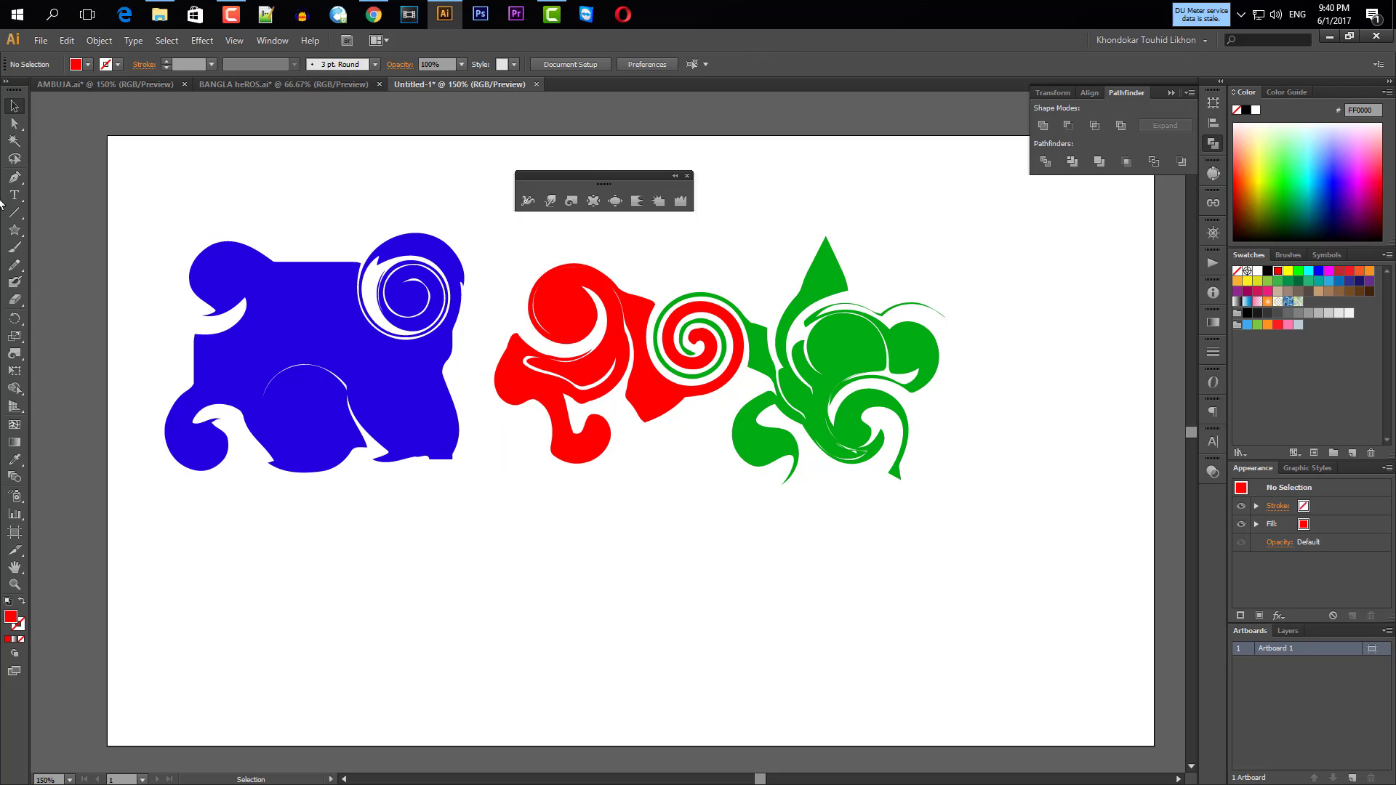
# Scale all three distorted shapes down to under half size and move them into the artboard's upper-left corner.
pyautogui.moveTo(326, 554); pyautogui.dragTo(1041, 425)
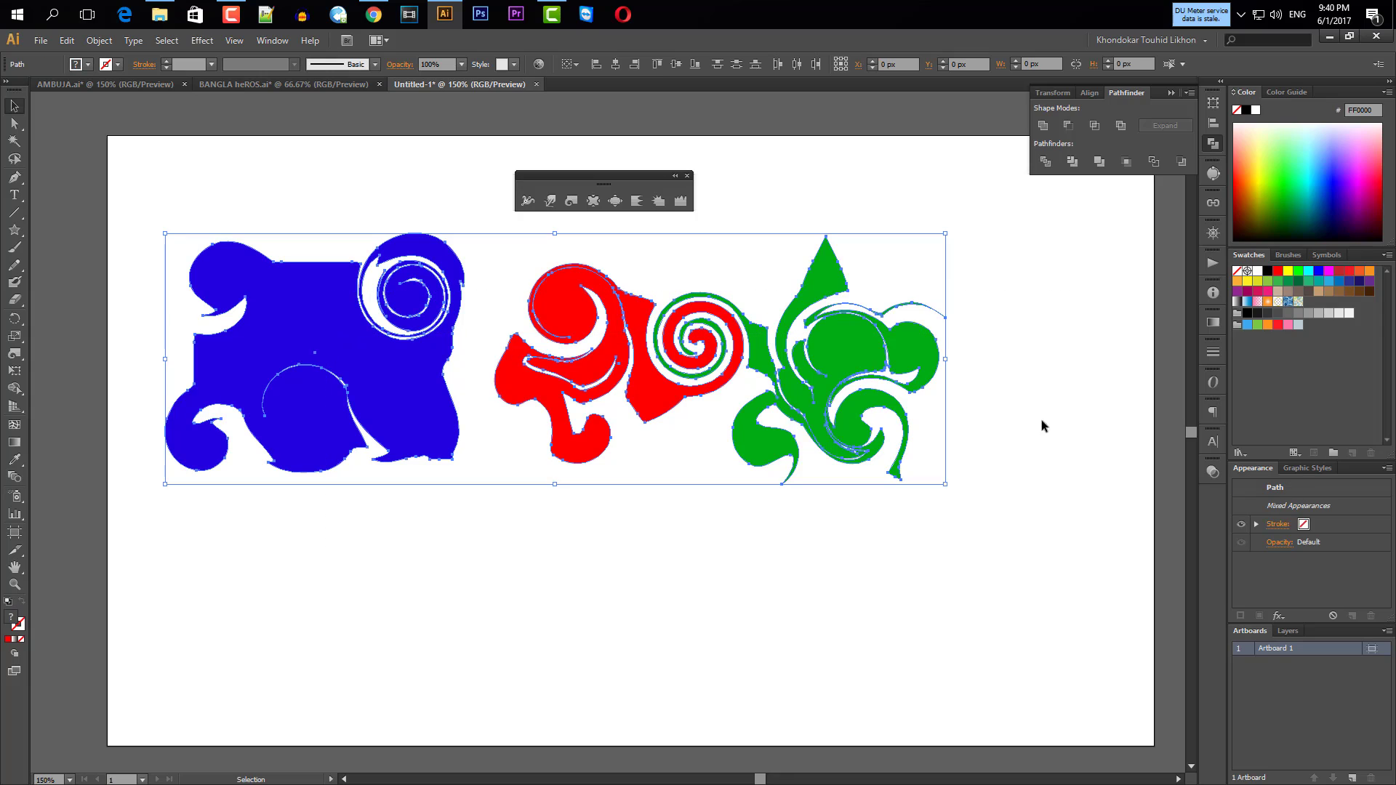
pyautogui.moveTo(945, 485); pyautogui.dragTo(547, 347)
pyautogui.moveTo(255, 297); pyautogui.dragTo(222, 215)
pyautogui.click(134, 389)
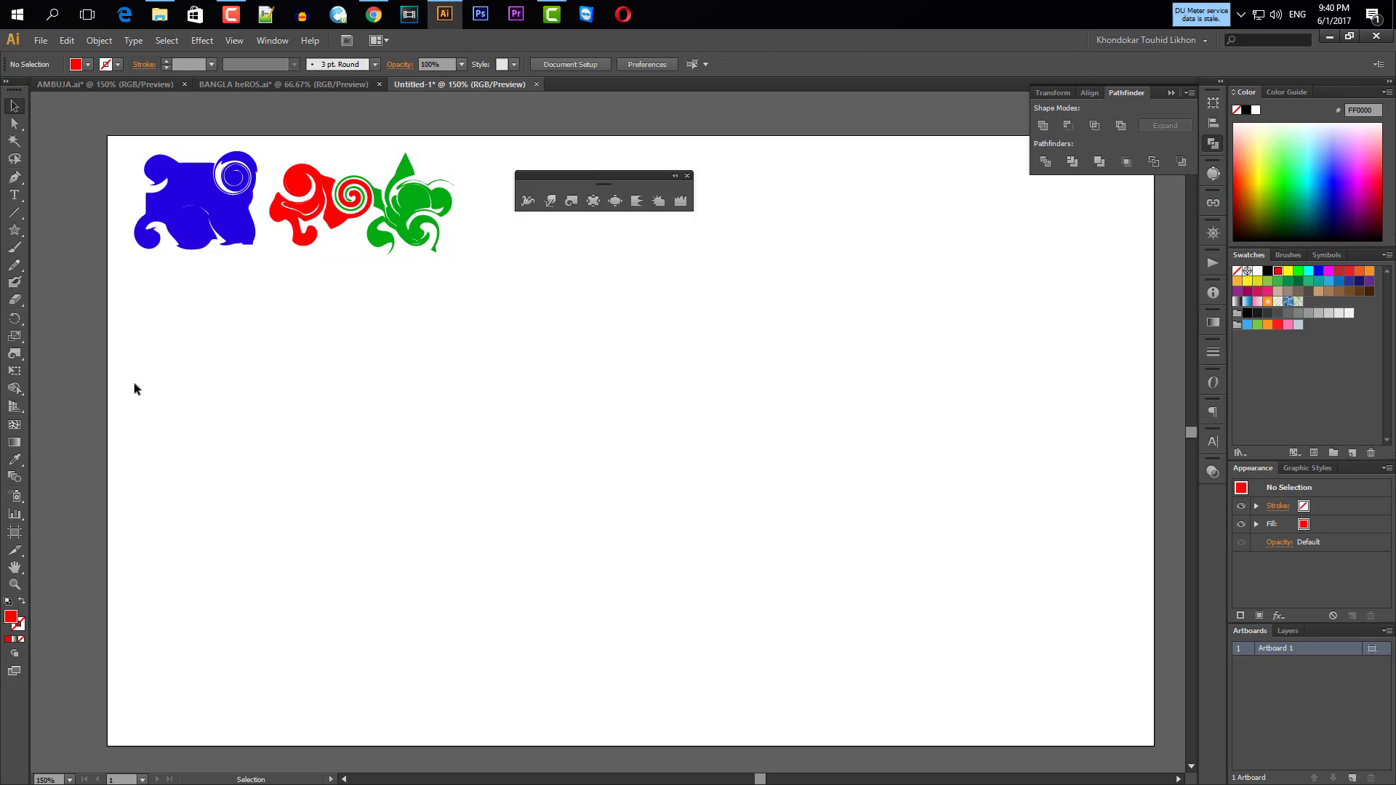
# Draw a five-pointed red star about 238 px wide and 228 px high with the Star tool, and delete it.
pyautogui.click(14, 231)
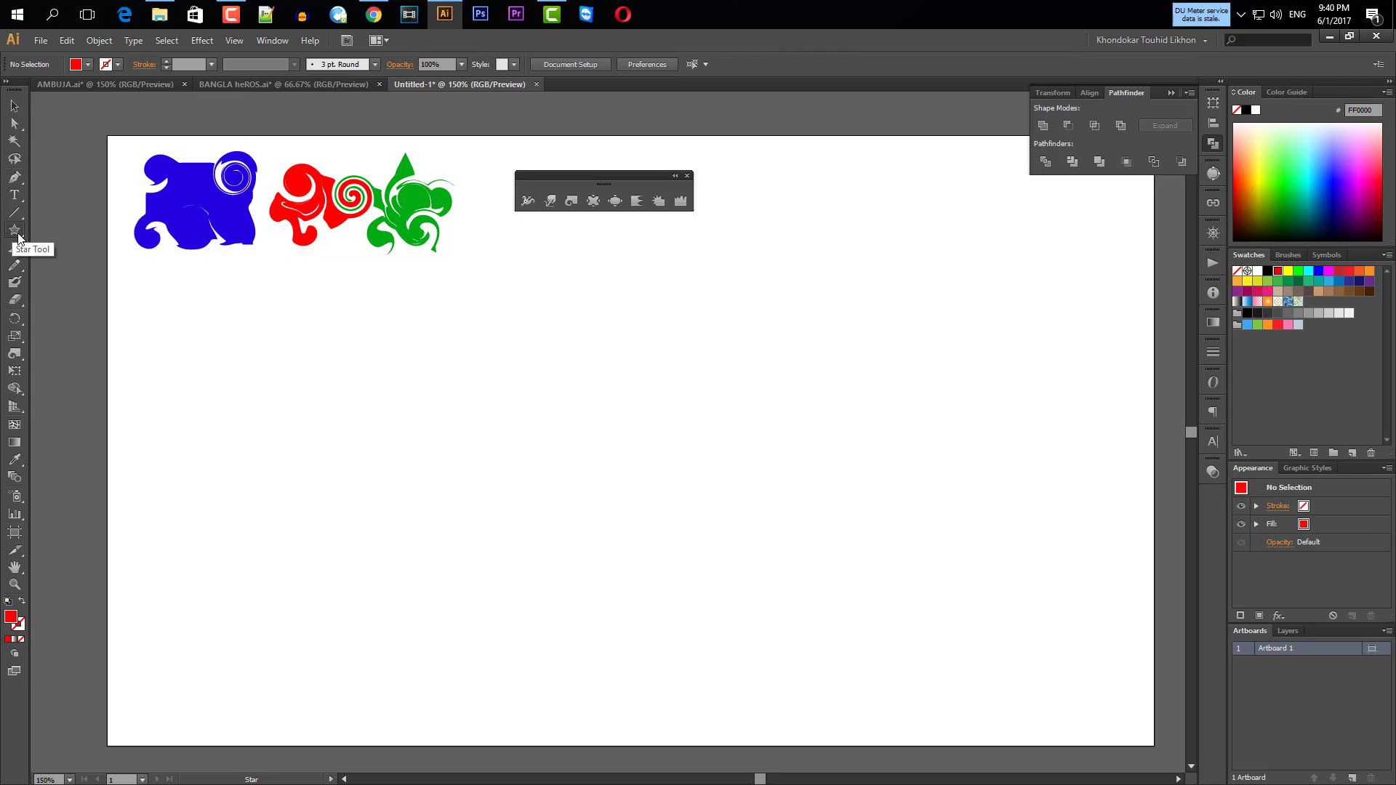
pyautogui.click(18, 234)
pyautogui.click(73, 299)
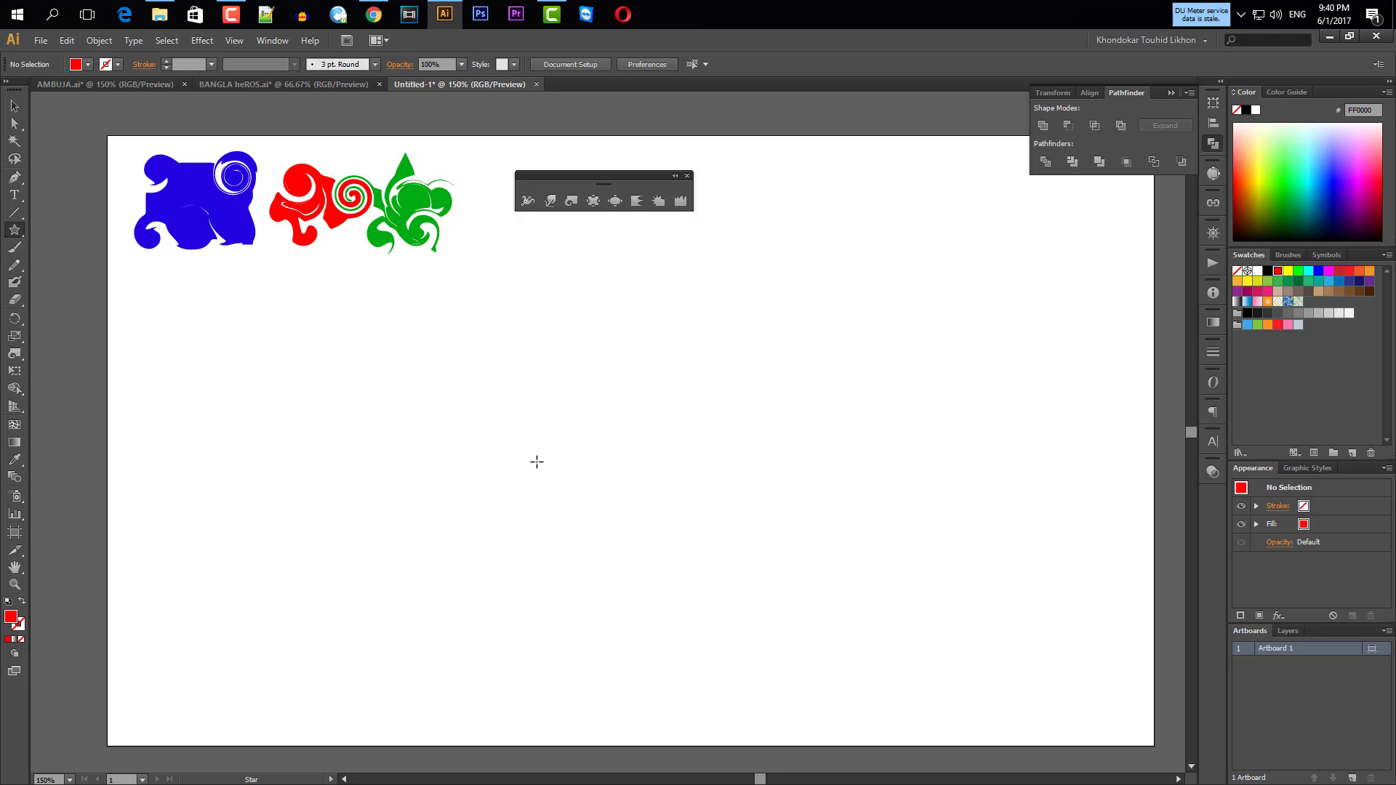
pyautogui.moveTo(491, 393); pyautogui.dragTo(569, 502)
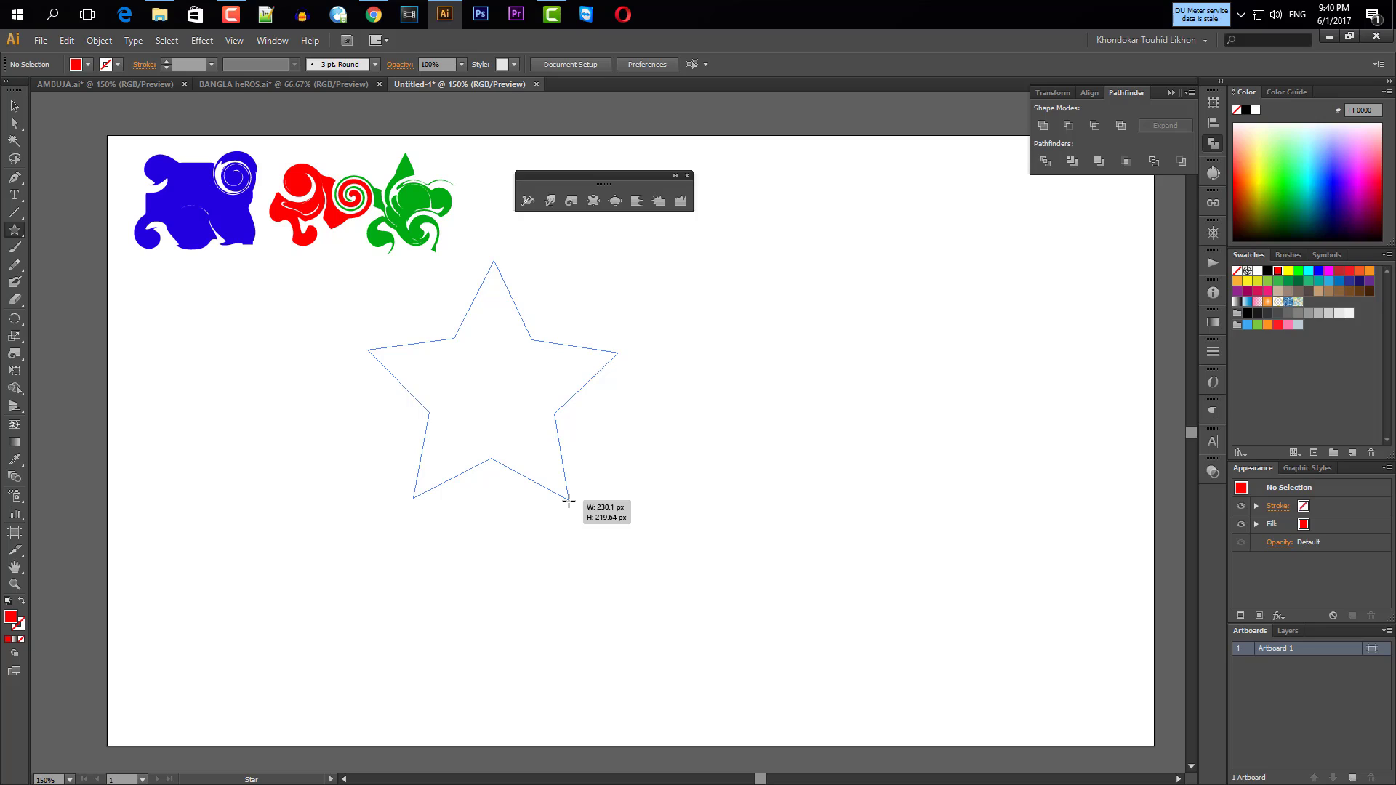
pyautogui.moveTo(569, 501); pyautogui.dragTo(569, 503)
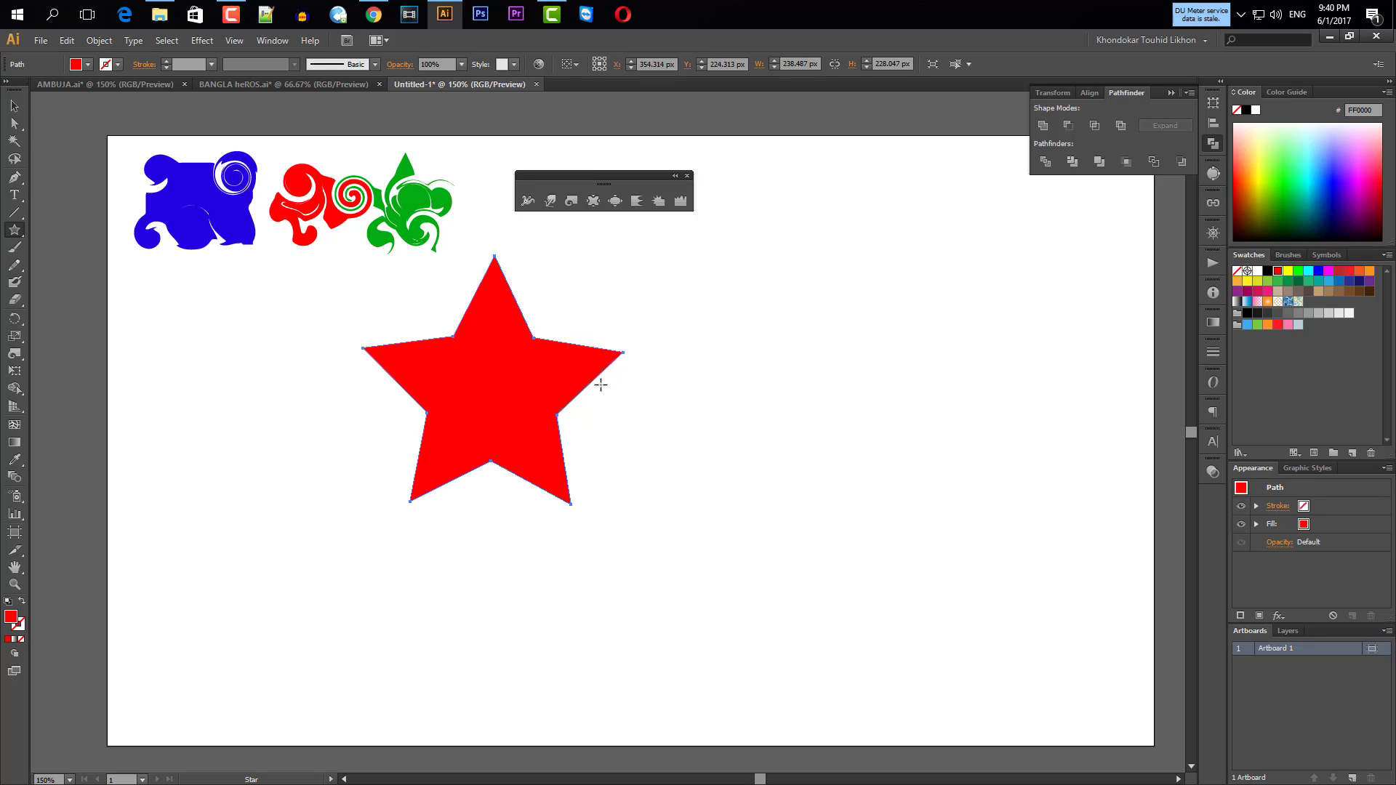
pyautogui.press('Delete')
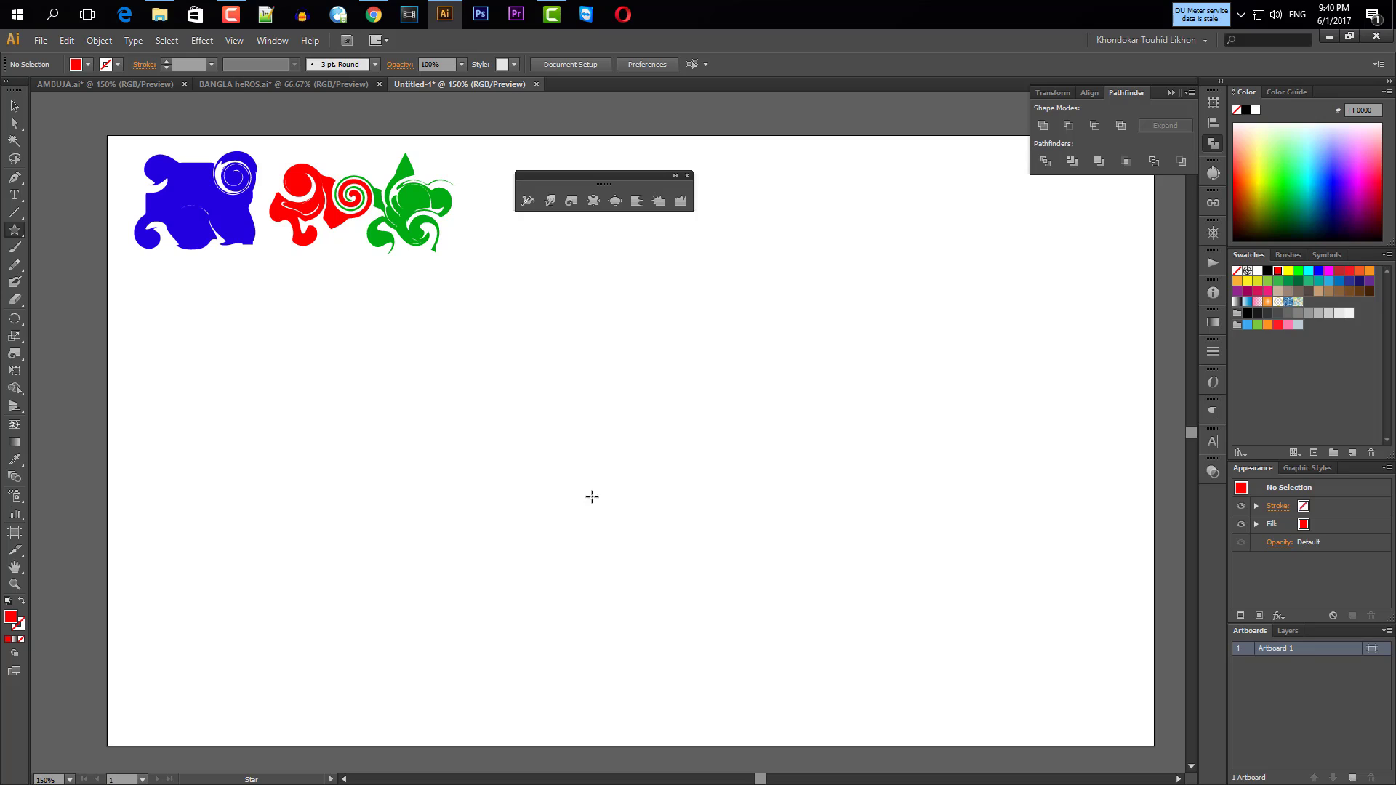
# Draw a large red star about 323 px wide and 330 px high, varying its number of points and ending with seven.
pyautogui.moveTo(598, 418); pyautogui.dragTo(698, 545)
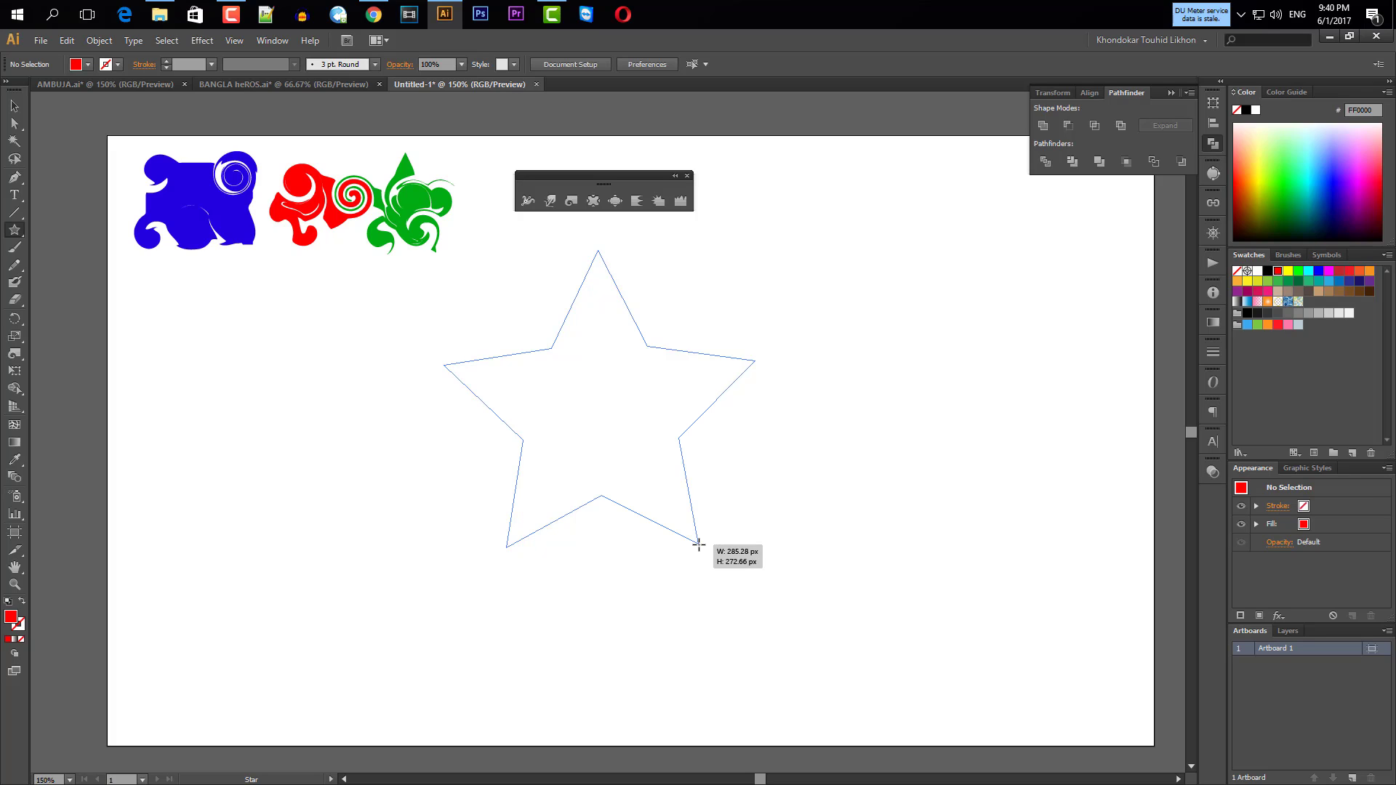
pyautogui.moveTo(699, 545); pyautogui.dragTo(700, 544)
pyautogui.press('Up')
pyautogui.press('Up')
pyautogui.press('Up')
pyautogui.press('Up')
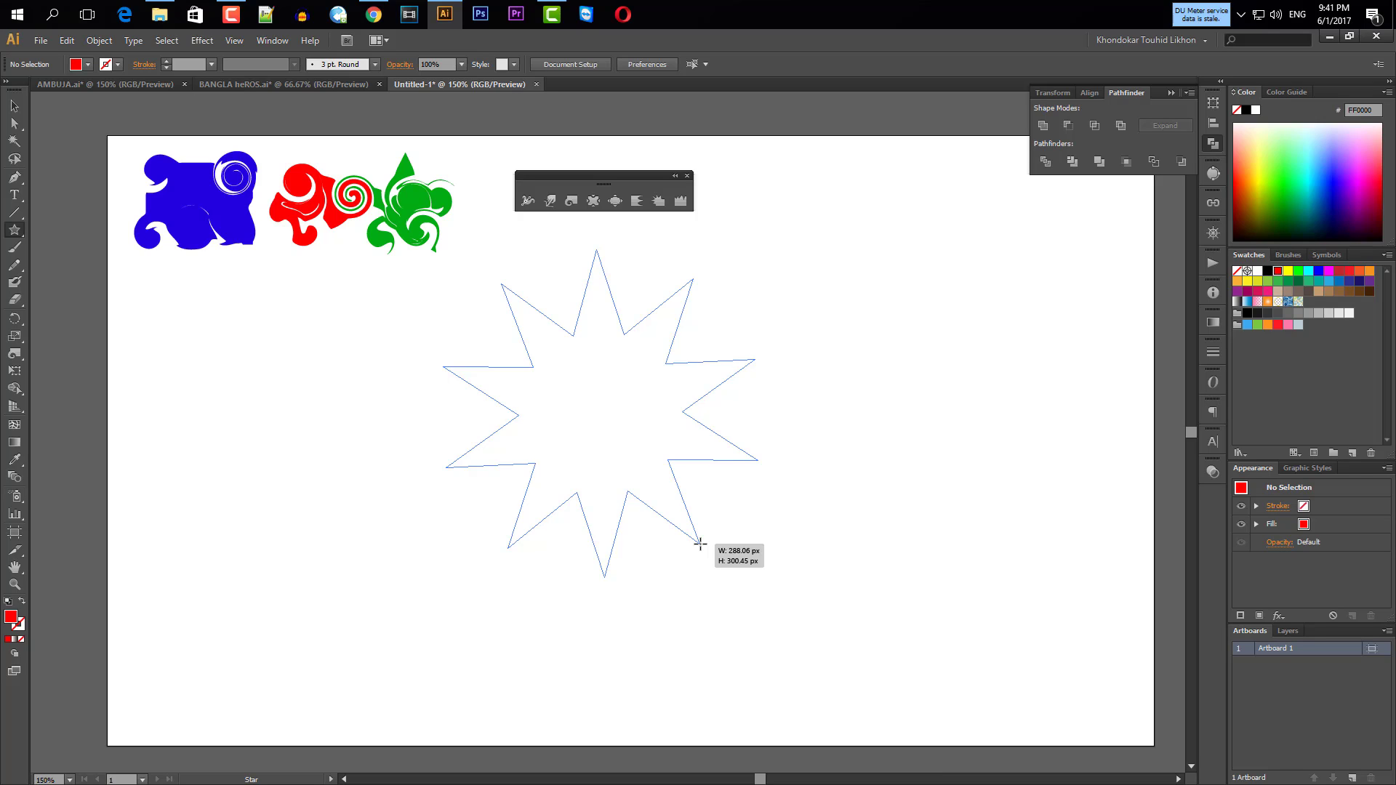
pyautogui.press('Down')
pyautogui.press('Down')
pyautogui.press('Down')
pyautogui.press('Down')
pyautogui.moveTo(699, 542)
pyautogui.mouseDown()
pyautogui.moveTo(882, 480)
pyautogui.moveTo(804, 530)
pyautogui.moveTo(576, 597)
pyautogui.moveTo(516, 591)
pyautogui.moveTo(768, 490)
pyautogui.mouseUp()
pyautogui.press('Down')
pyautogui.press('Down')
pyautogui.press('Down')
pyautogui.press('Up')
pyautogui.press('Up')
pyautogui.press('Up')
pyautogui.press('Up')
pyautogui.press('Up')
pyautogui.press('Up')
pyautogui.press('Up')
pyautogui.press('Up')
pyautogui.press('Up')
pyautogui.press('Up')
pyautogui.press('Up')
pyautogui.press('Down')
pyautogui.press('Down')
pyautogui.press('Down')
pyautogui.press('Down')
pyautogui.press('Down')
pyautogui.press('Down')
pyautogui.press('Down')
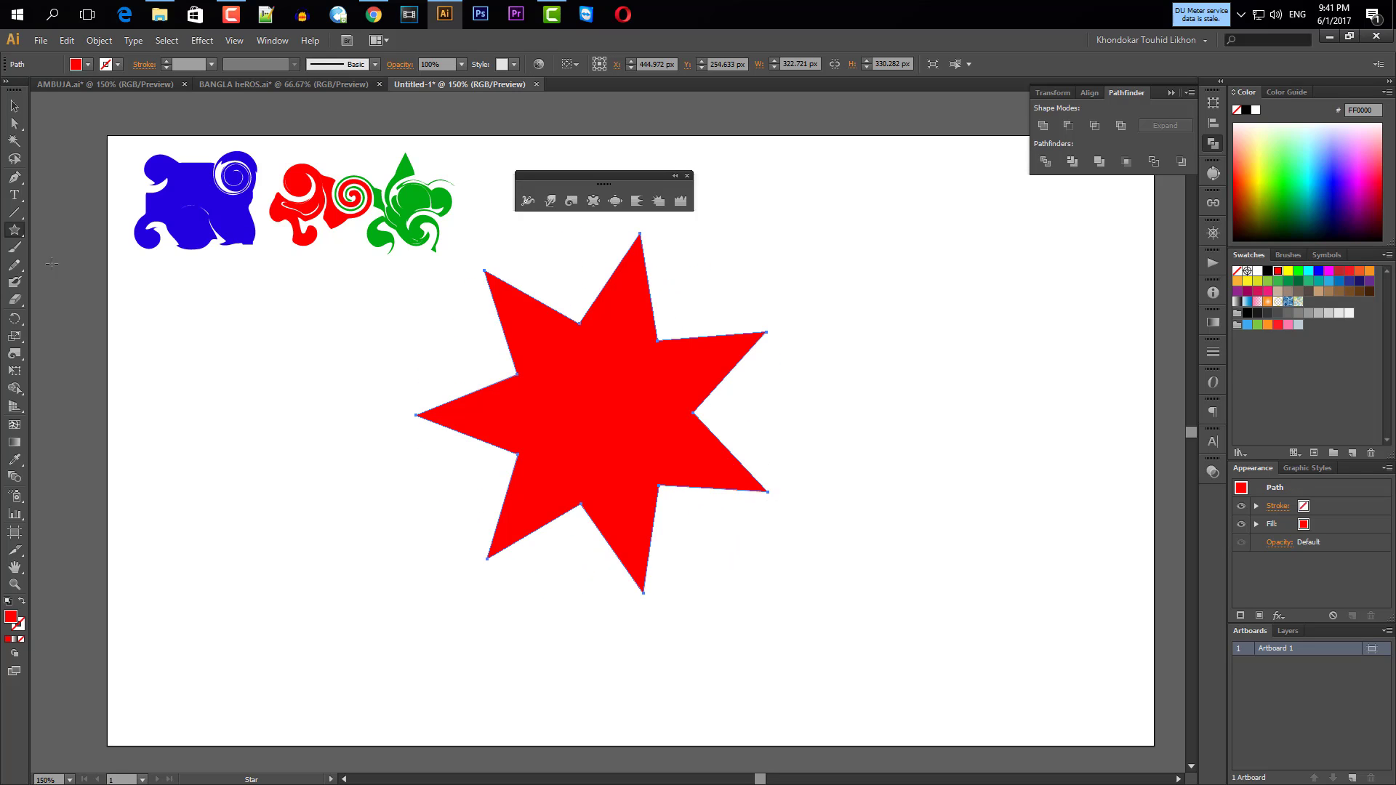
# Move the seven-pointed star down and slightly right to about X 470 px, Y 338 px, and deselect it.
pyautogui.click(14, 105)
pyautogui.moveTo(657, 357); pyautogui.dragTo(685, 448)
pyautogui.click(870, 369)
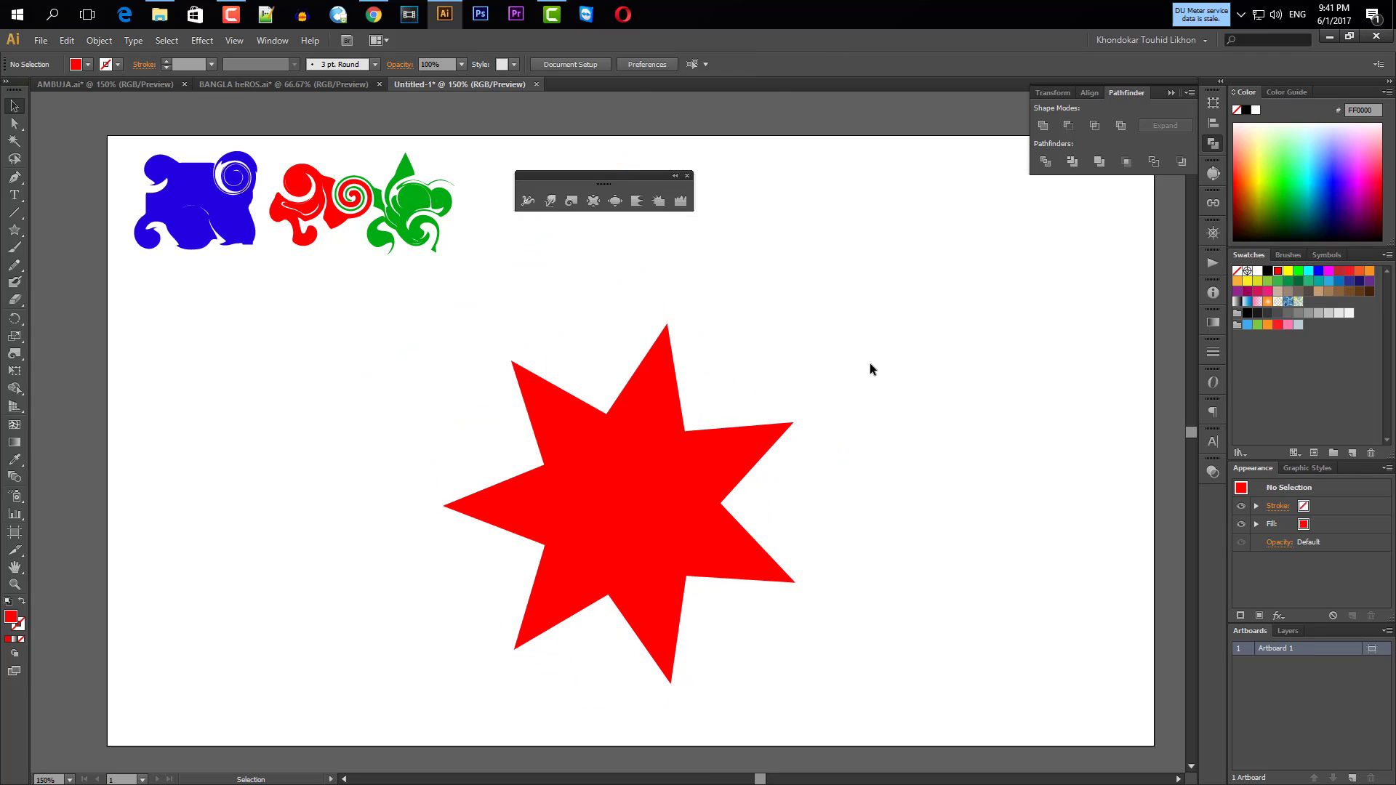
# Pucker the seven-pointed star's upper notch through its centre, and pull in its left point and both right points.
pyautogui.click(634, 419)
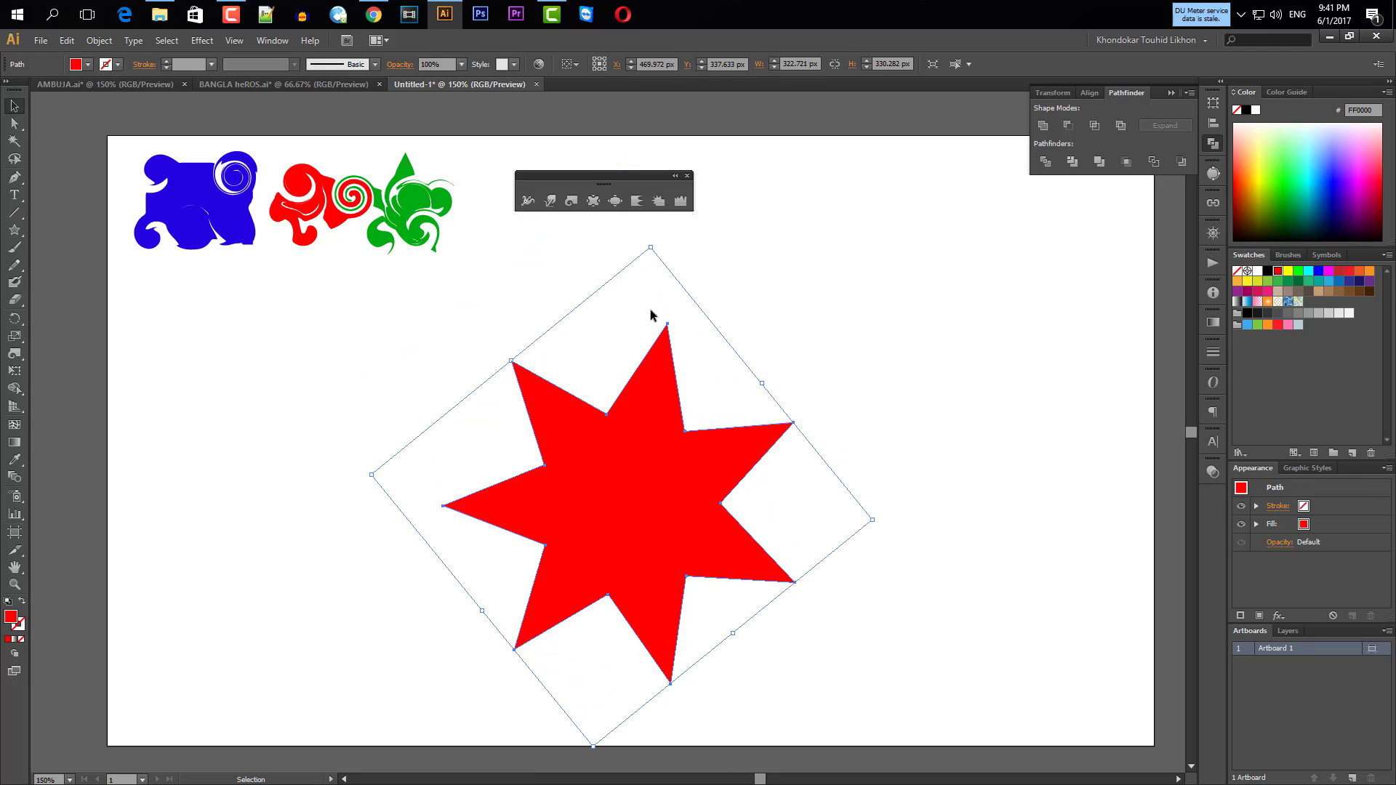
pyautogui.click(594, 201)
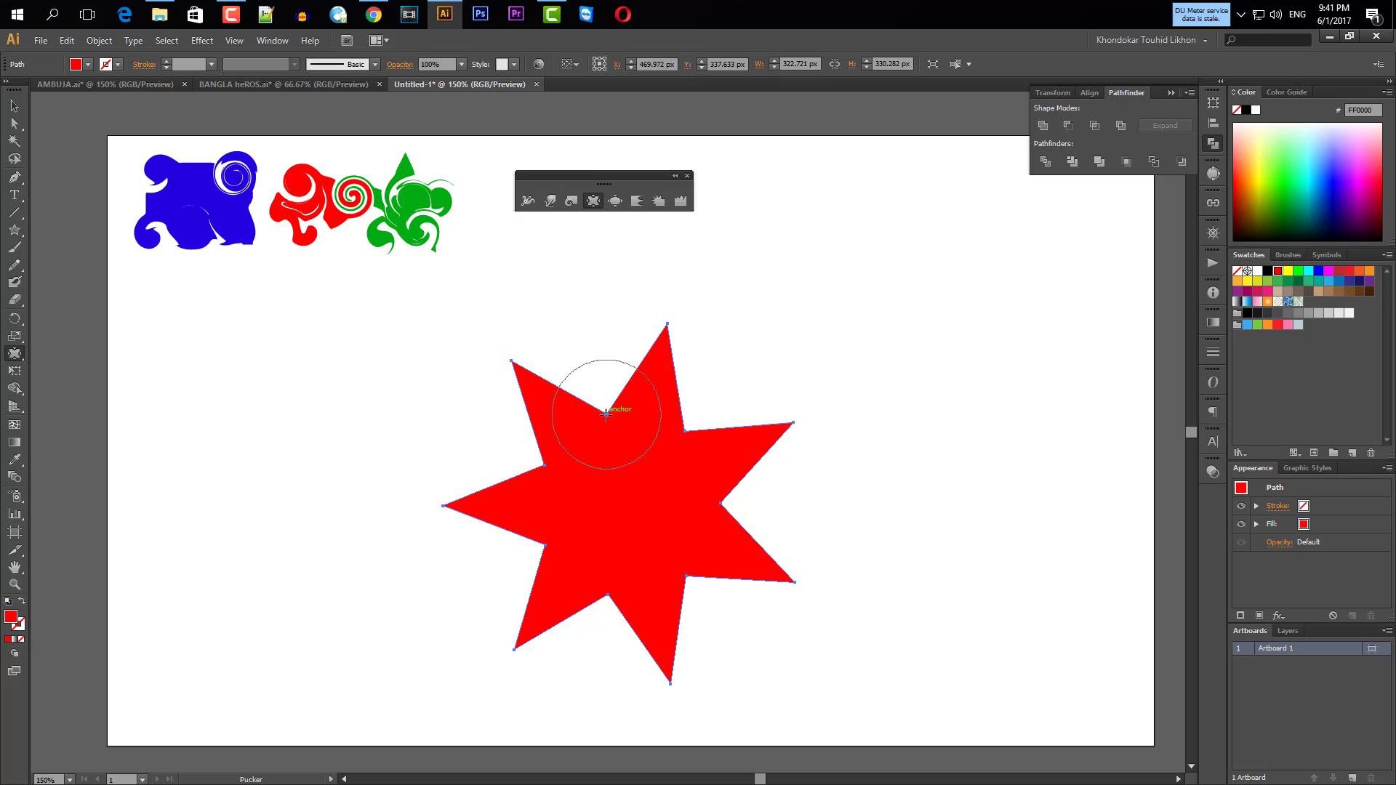
pyautogui.moveTo(606, 413)
pyautogui.mouseDown()
pyautogui.moveTo(635, 561)
pyautogui.moveTo(632, 485)
pyautogui.mouseUp()
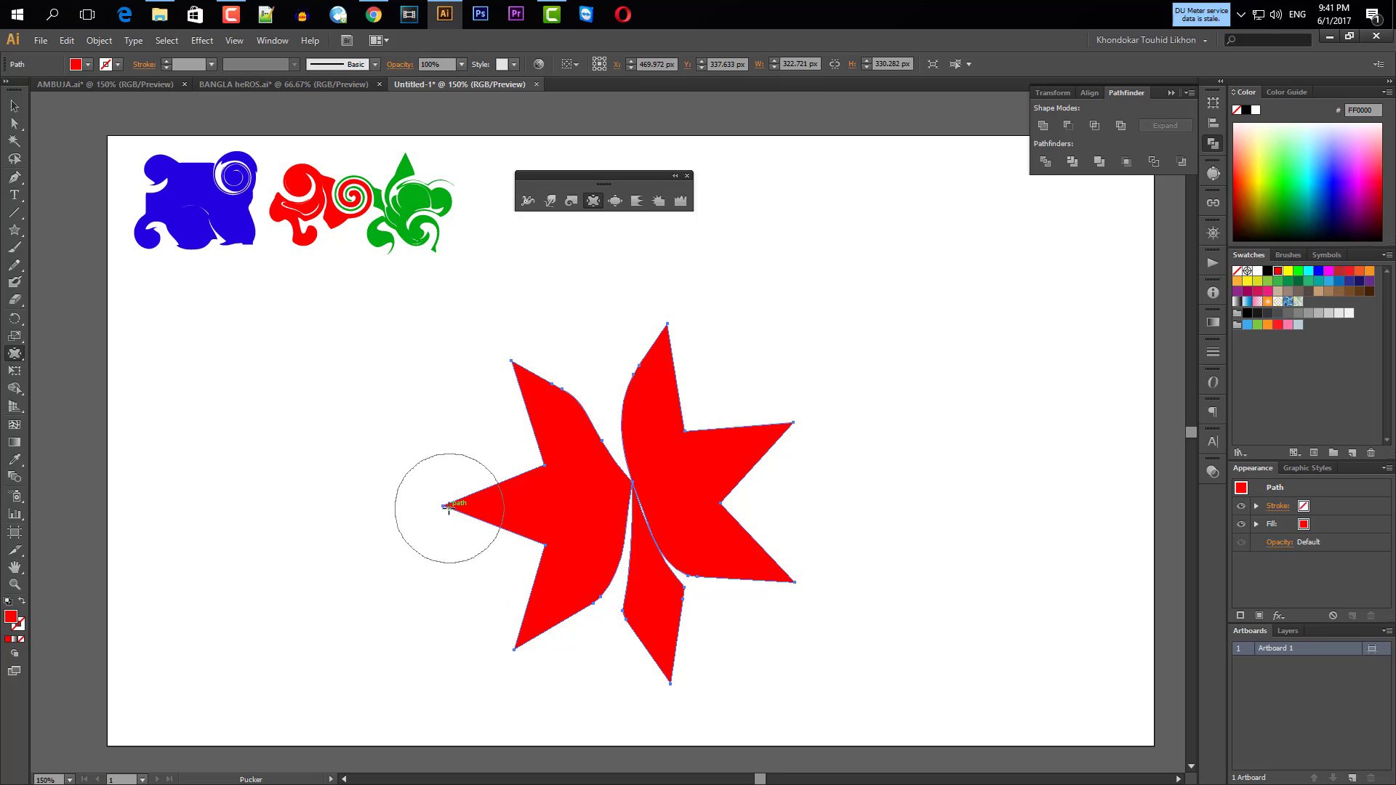
pyautogui.moveTo(442, 506)
pyautogui.mouseDown()
pyautogui.moveTo(546, 508)
pyautogui.moveTo(509, 505)
pyautogui.mouseUp()
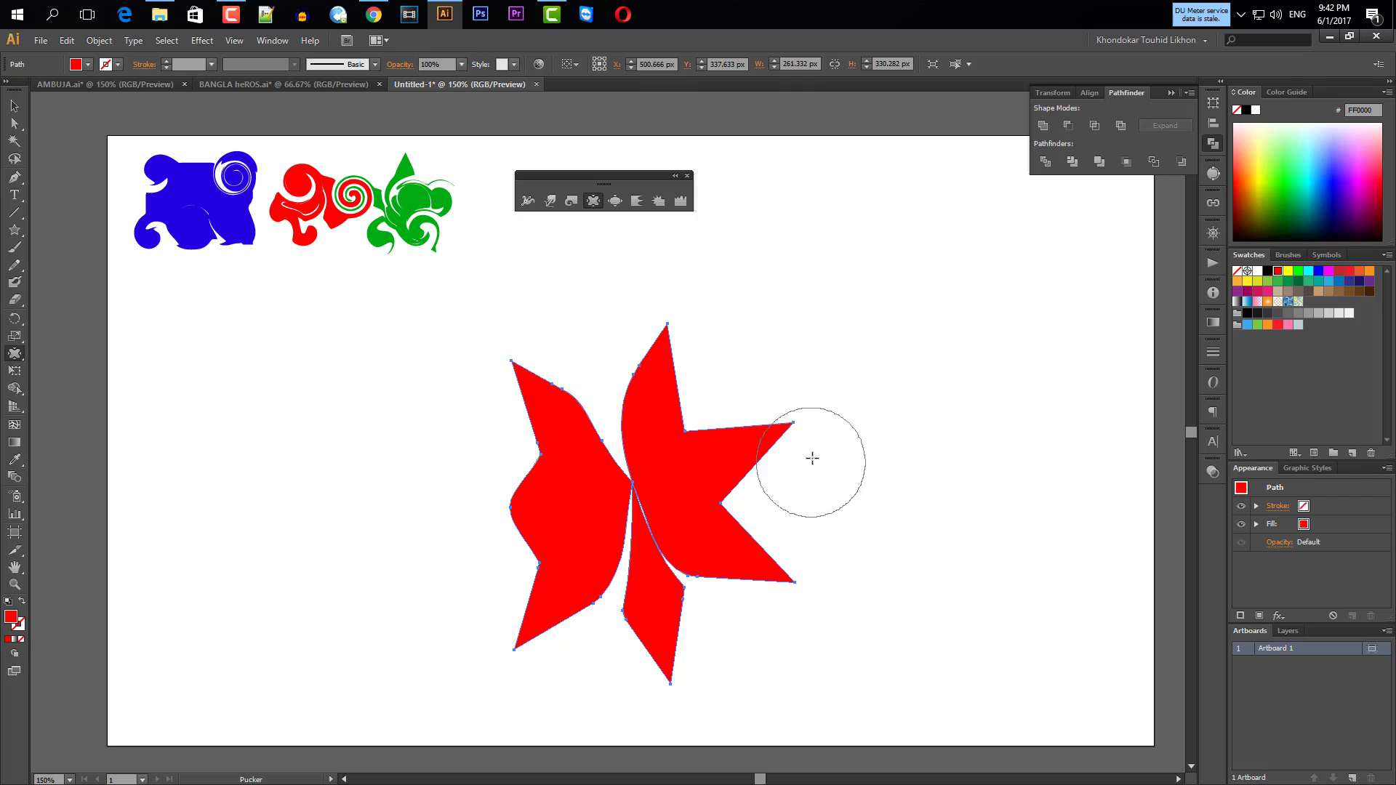
pyautogui.moveTo(792, 422); pyautogui.dragTo(720, 461)
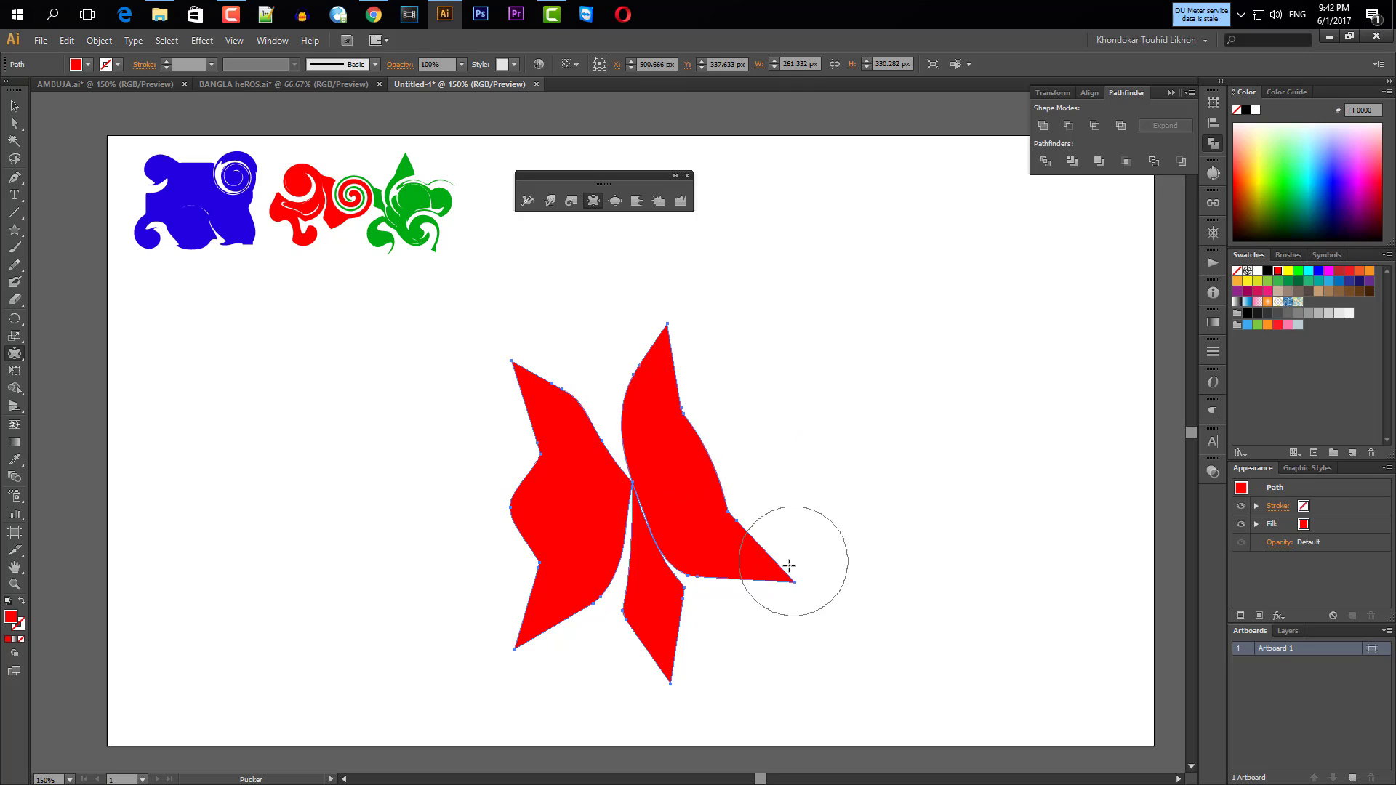
pyautogui.moveTo(789, 591)
pyautogui.mouseDown()
pyautogui.moveTo(717, 564)
pyautogui.moveTo(679, 495)
pyautogui.mouseUp()
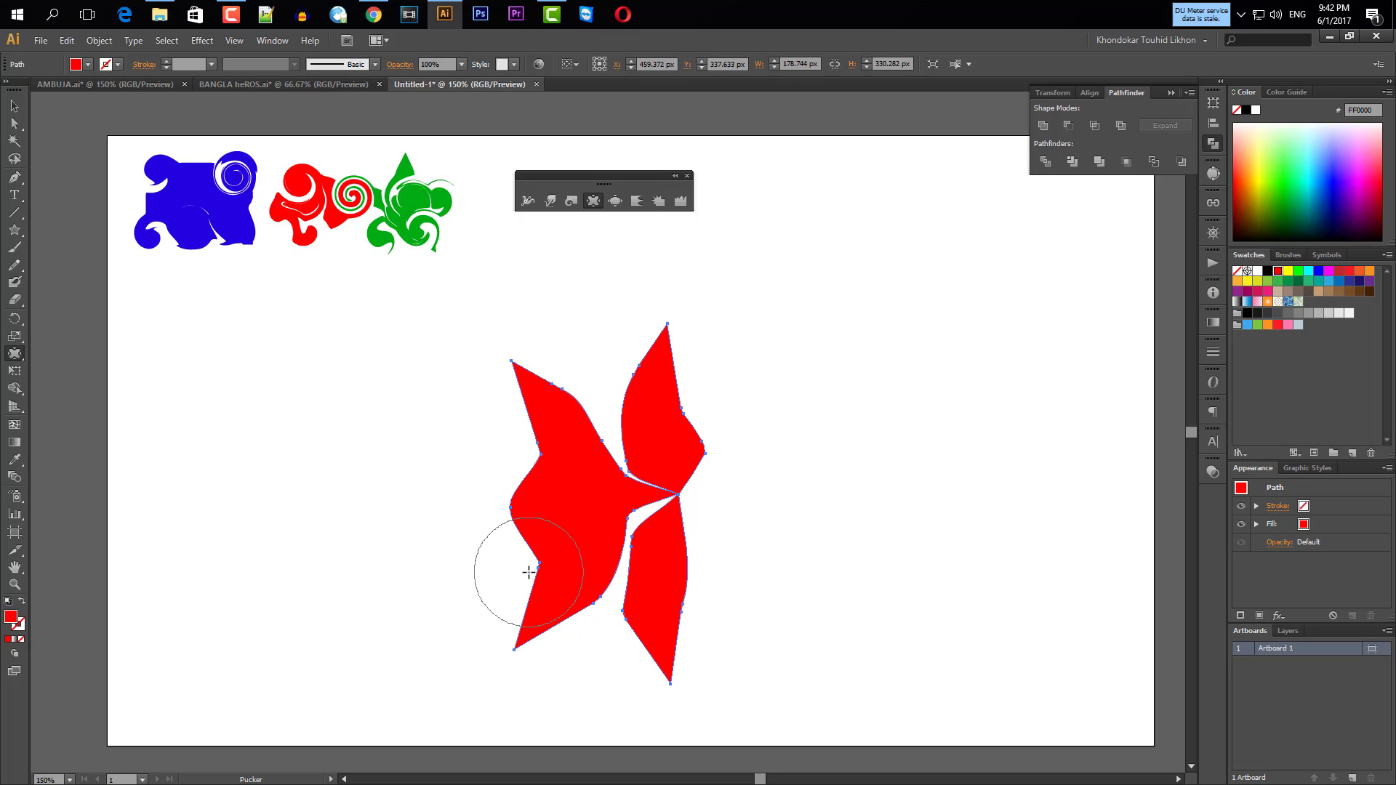
# Pucker the star's lower-left notch and pull its upper-left, top, bottom and lower-left points inward.
pyautogui.moveTo(530, 572); pyautogui.dragTo(581, 509)
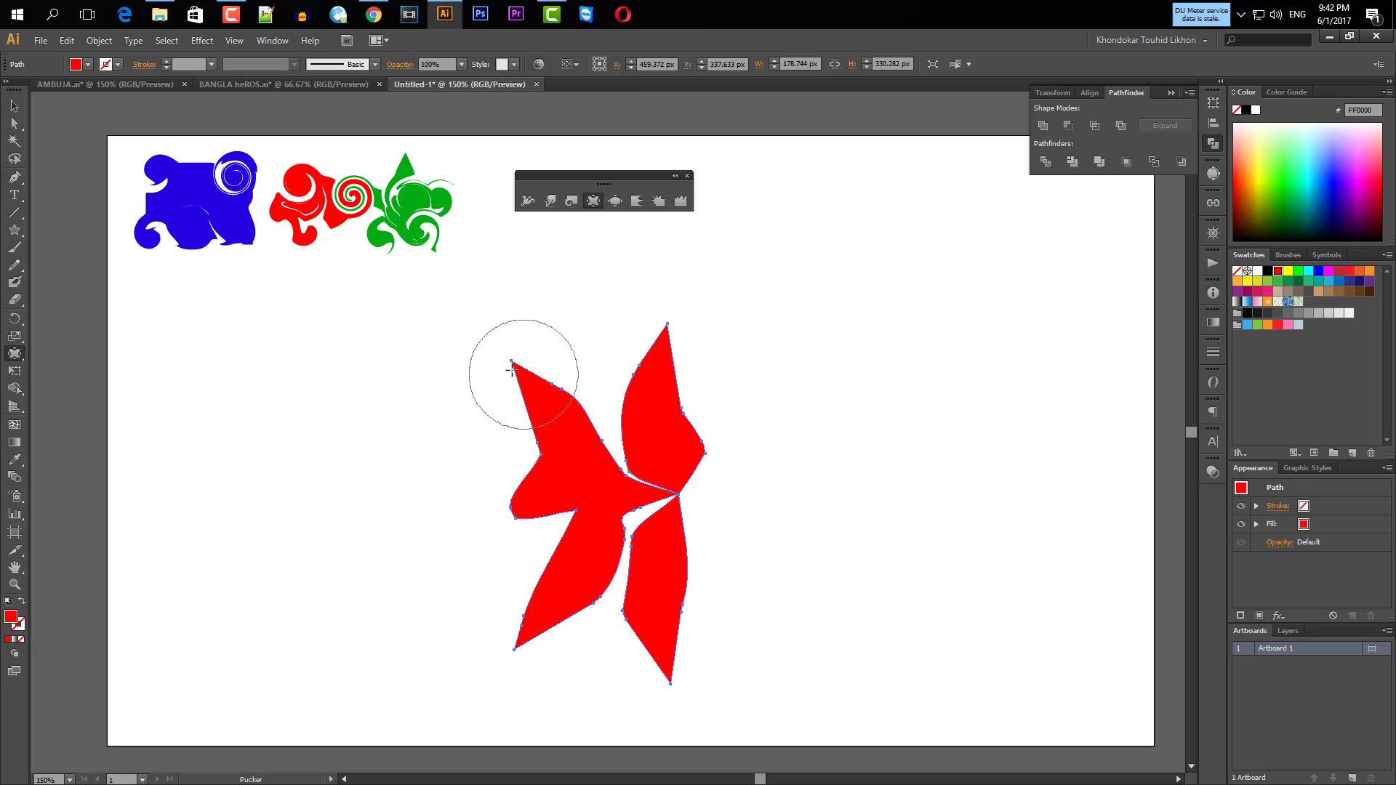
pyautogui.moveTo(514, 374); pyautogui.dragTo(555, 467)
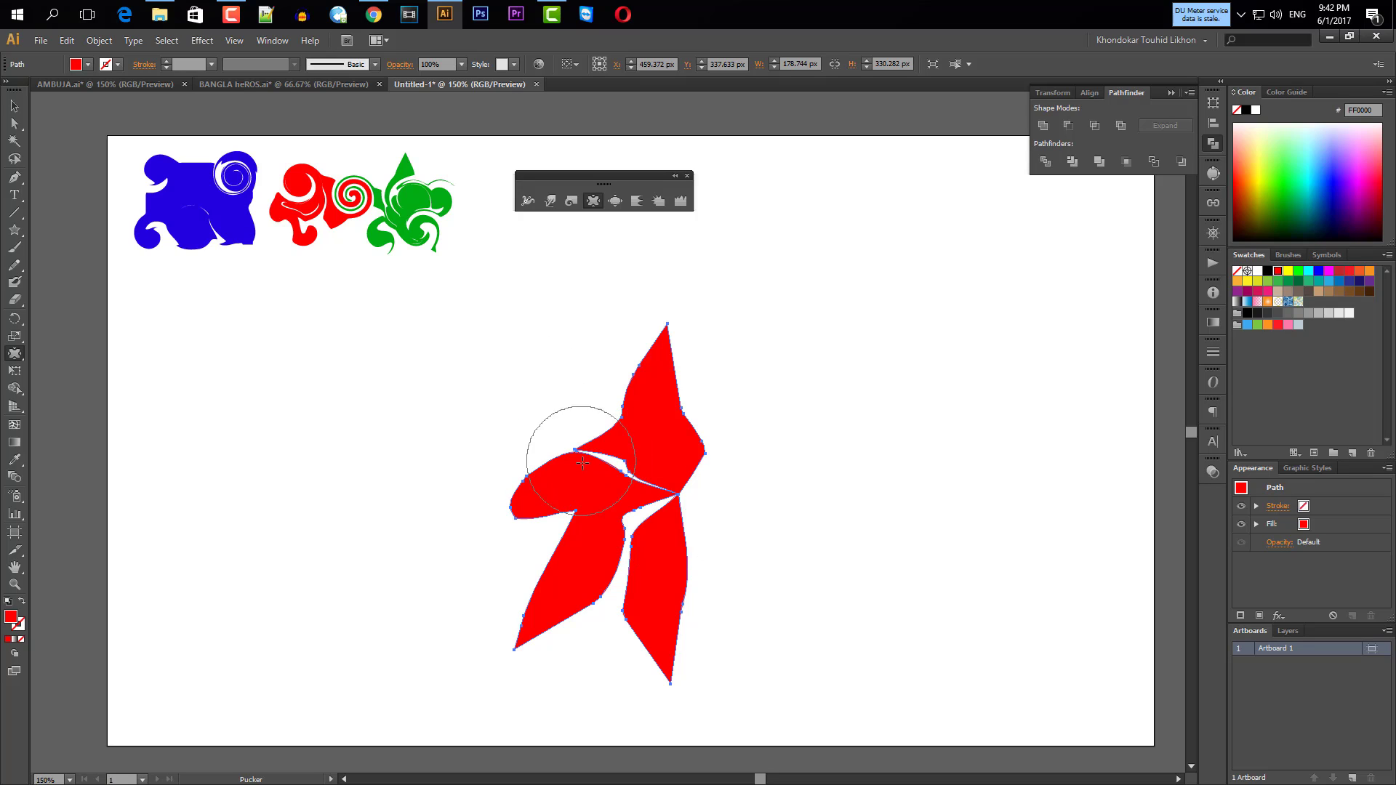
pyautogui.moveTo(670, 333); pyautogui.dragTo(695, 443)
pyautogui.moveTo(669, 673); pyautogui.dragTo(660, 593)
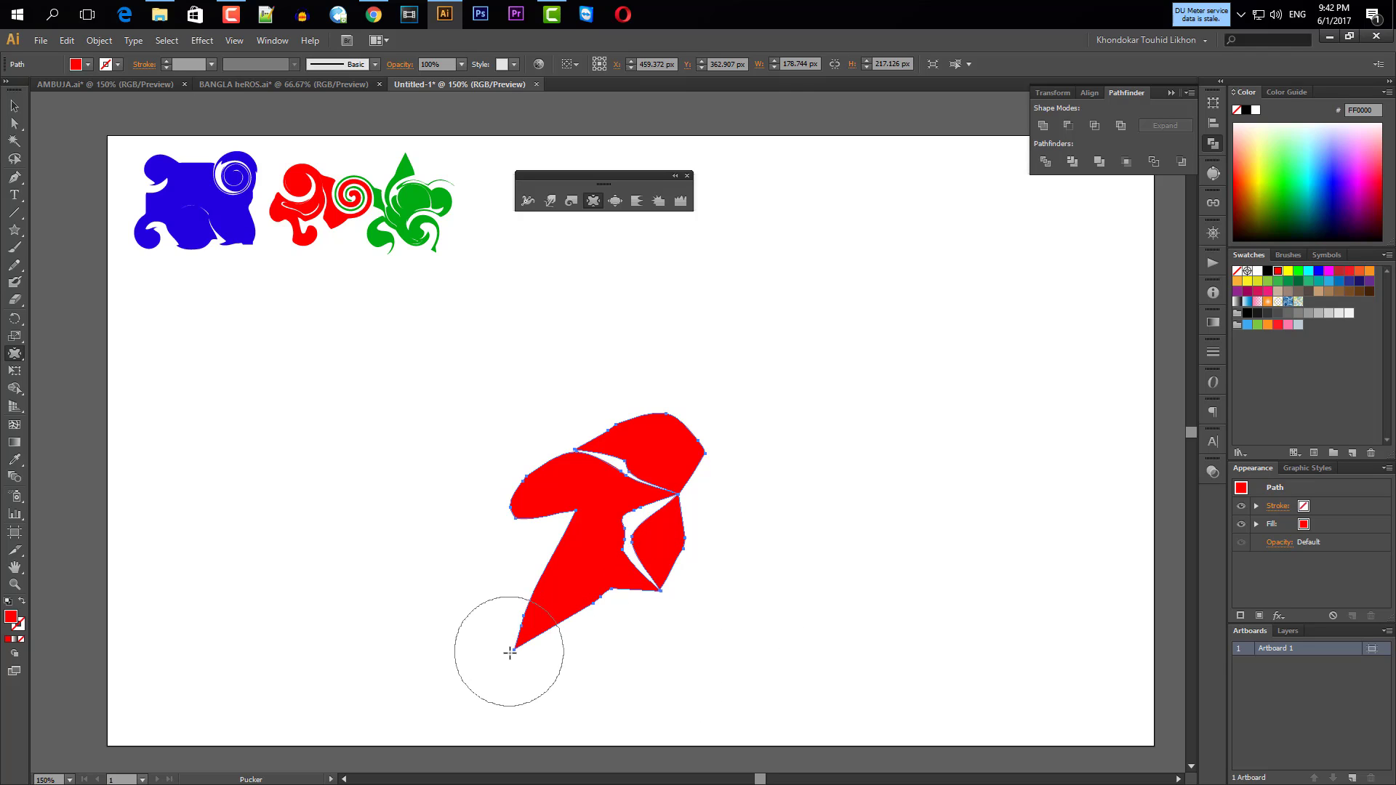
pyautogui.moveTo(511, 651); pyautogui.dragTo(576, 587)
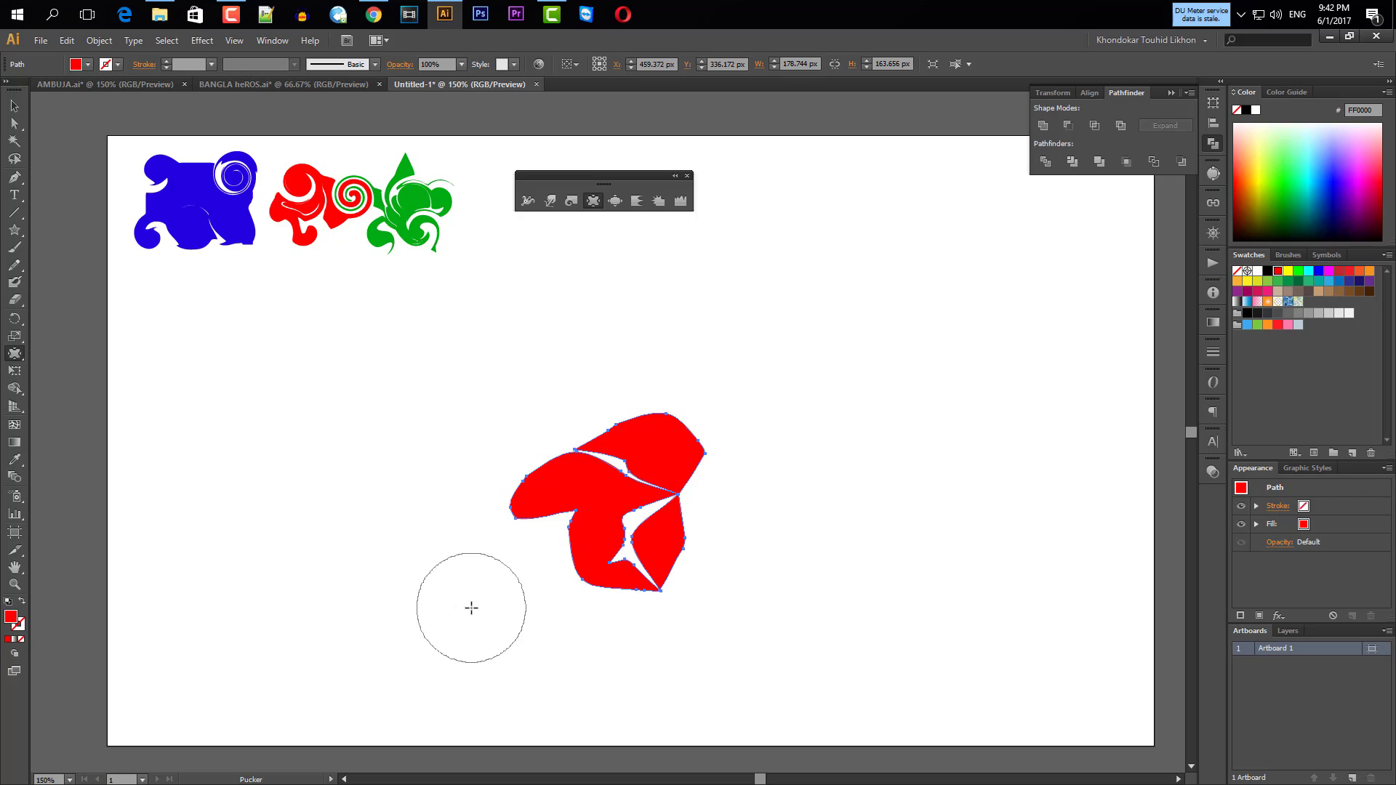
# Move the puckered red shape up and left to about X 385 px, Y 214 px.
pyautogui.click(15, 108)
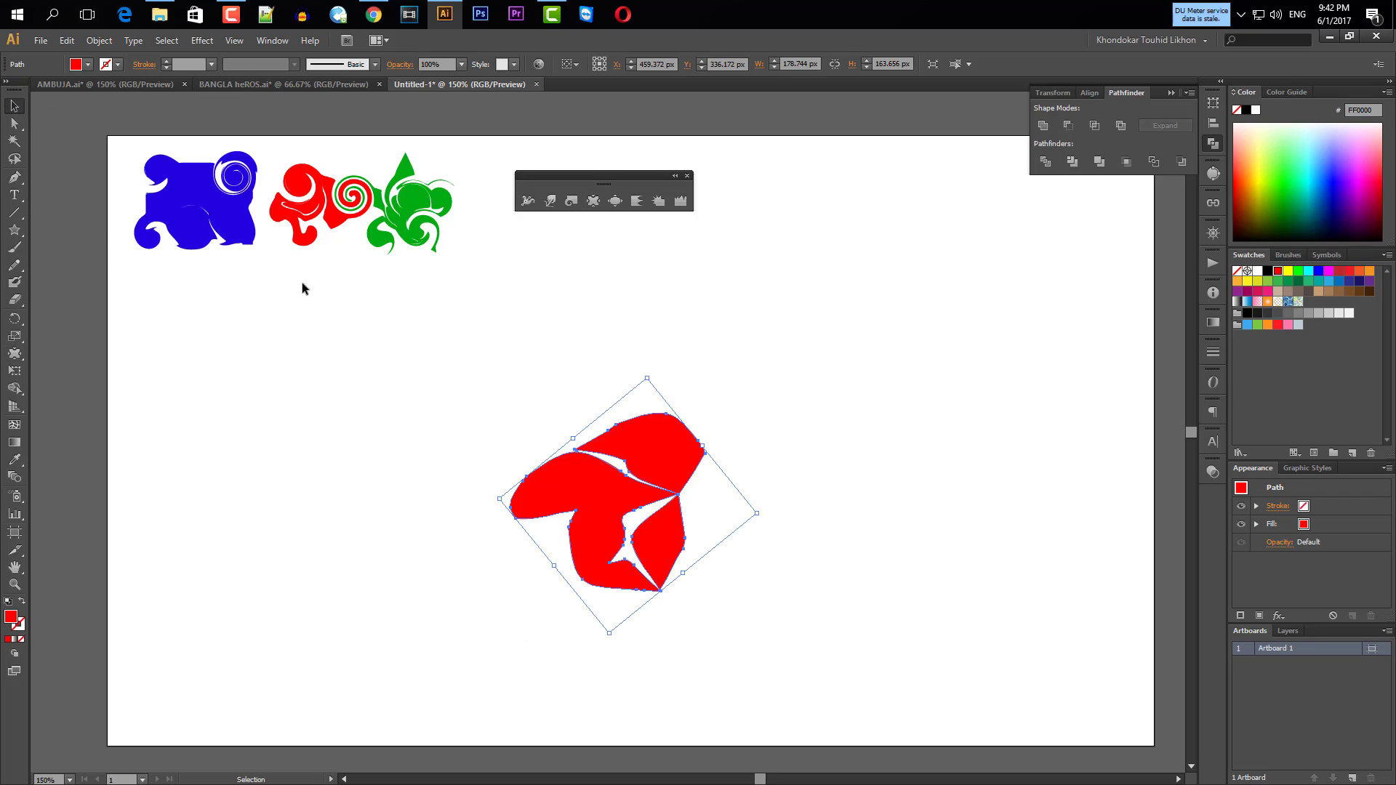
pyautogui.click(709, 390)
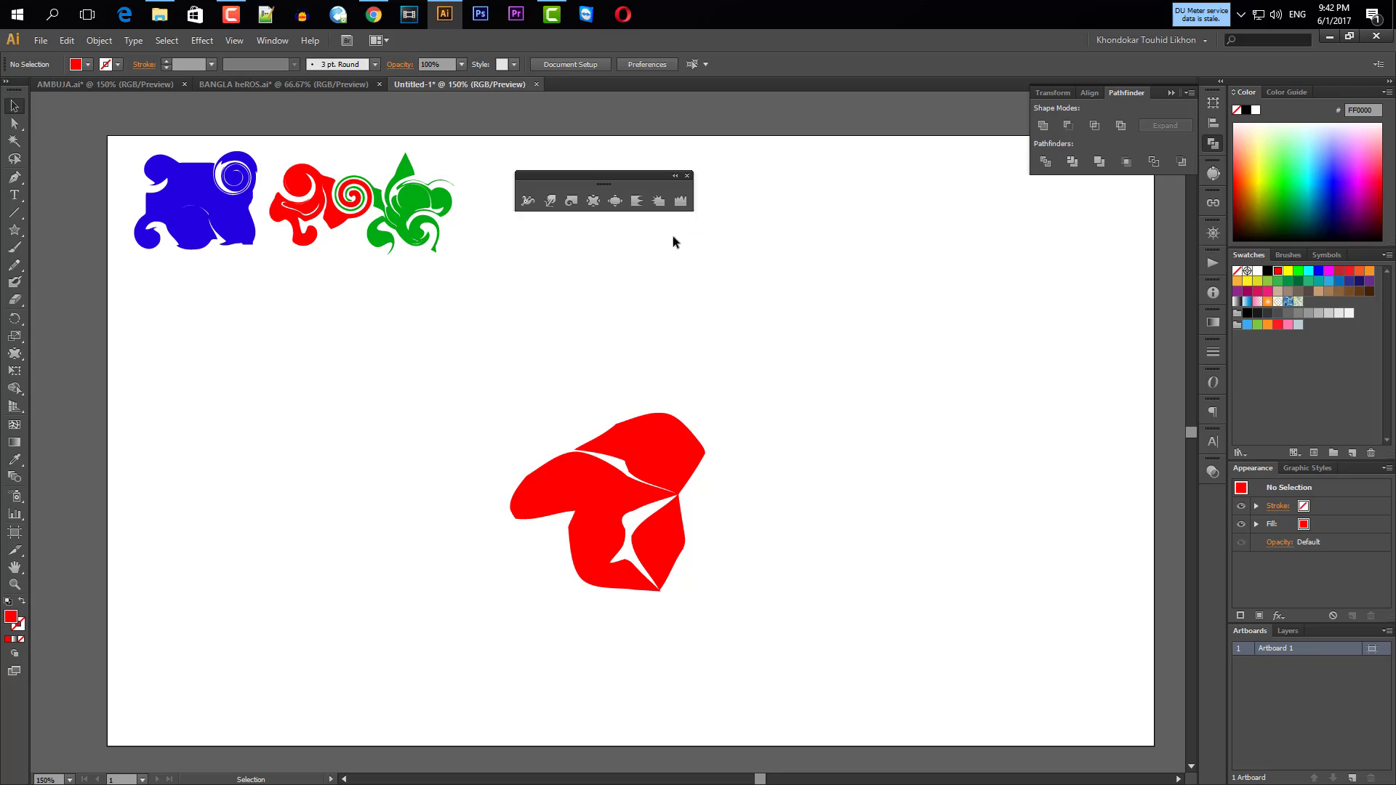
pyautogui.moveTo(796, 409); pyautogui.dragTo(546, 619)
pyautogui.moveTo(564, 518); pyautogui.dragTo(480, 381)
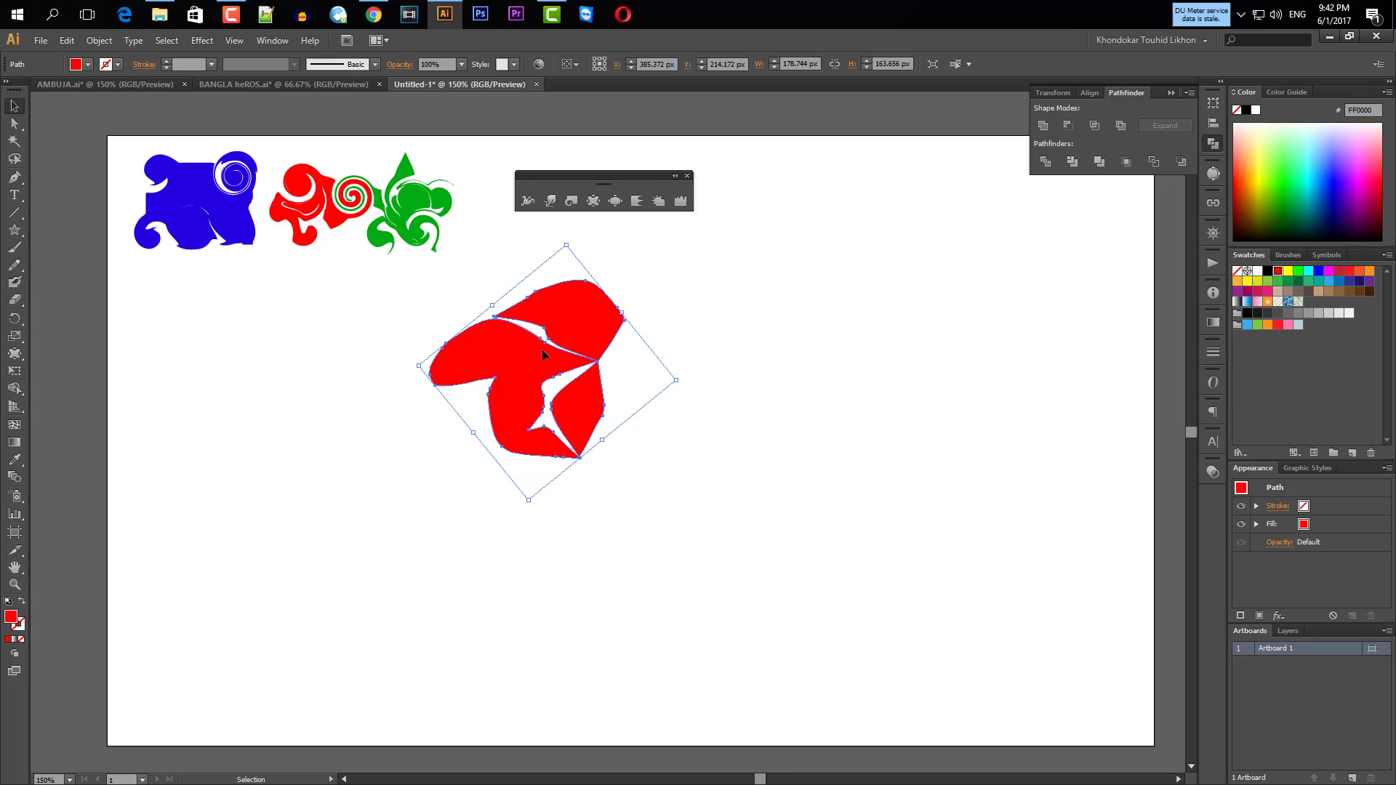